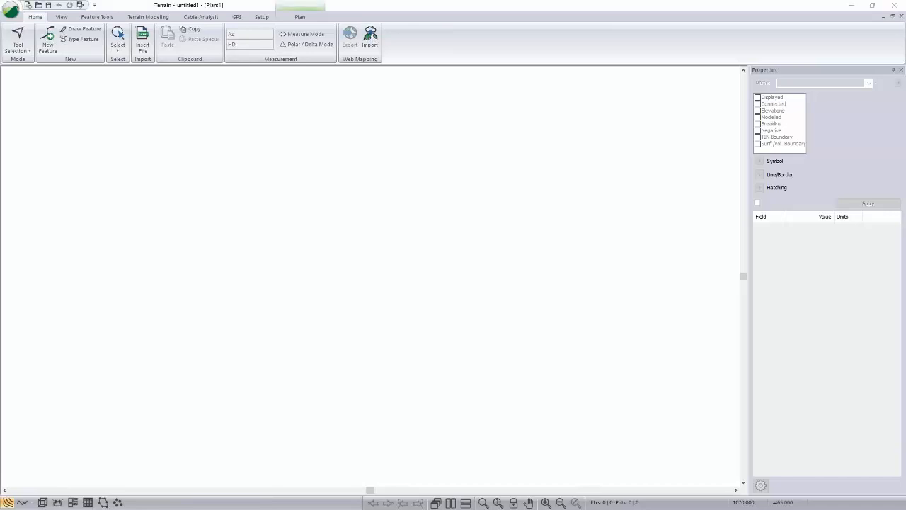
Step: Open the terrain file LiDAR all.terx from the Resource Road folder
{"action": "left_click", "coordinate": [5, 10]}
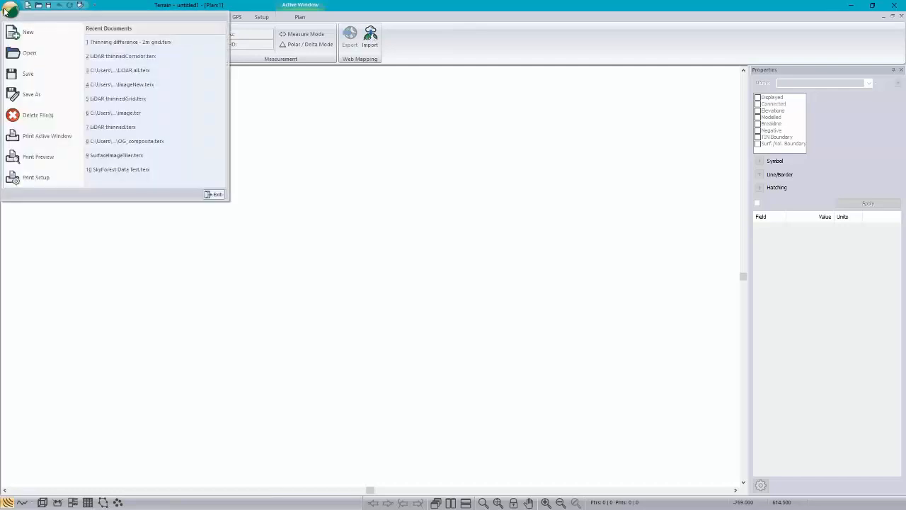
{"action": "left_click", "coordinate": [21, 53]}
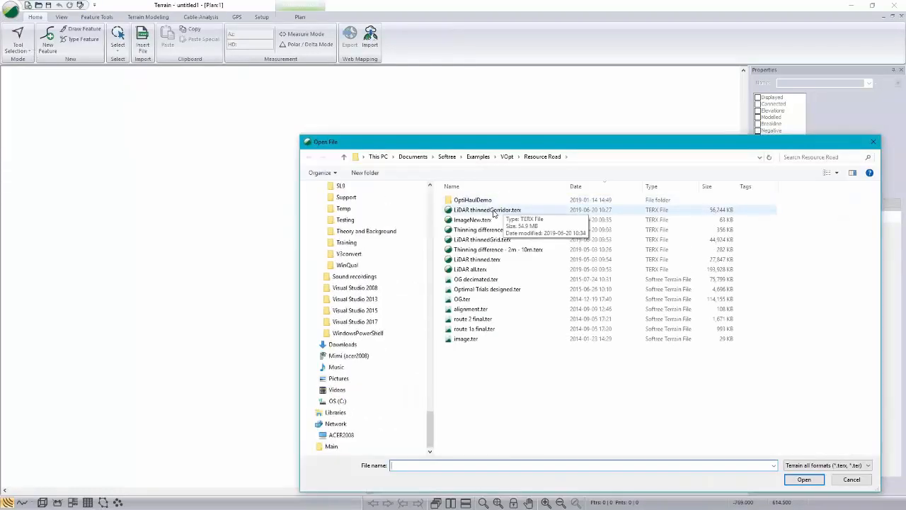
{"action": "left_click", "coordinate": [459, 270]}
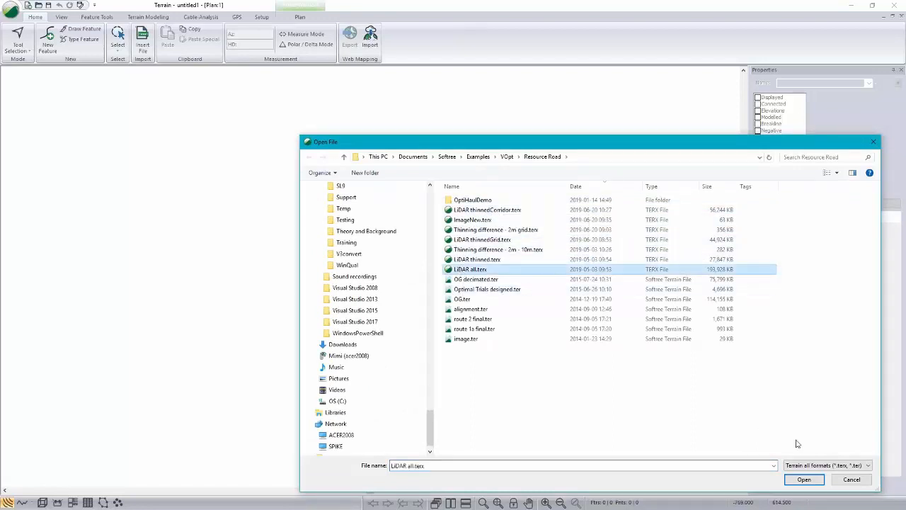
{"action": "left_click", "coordinate": [807, 480]}
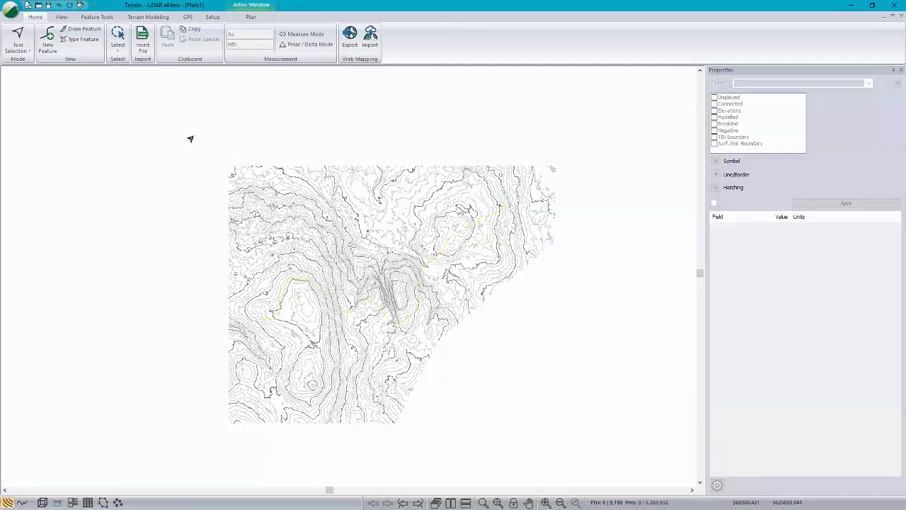
Step: Box-select the features across the whole plan, clear that selection and pick a single contour near the yellow centreline
{"action": "left_click_drag", "start_coordinate": [184, 138], "coordinate": [587, 456]}
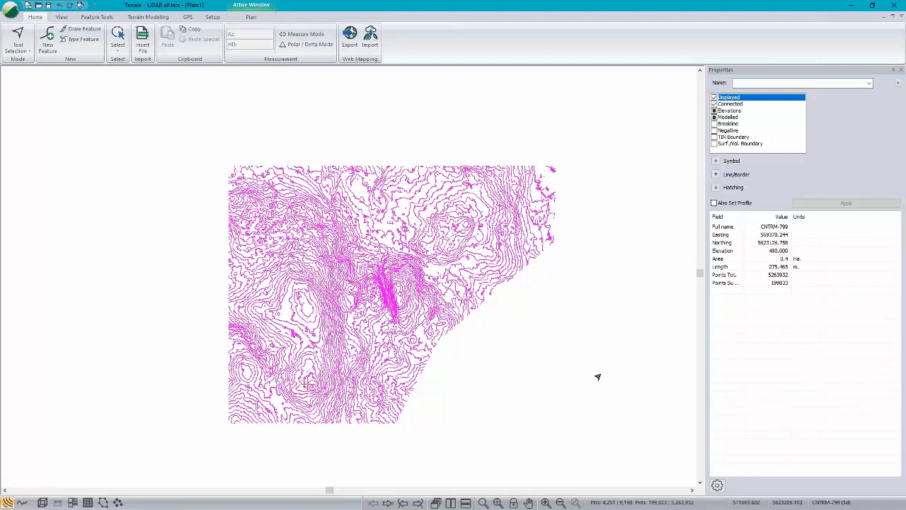
{"action": "key", "text": "Escape"}
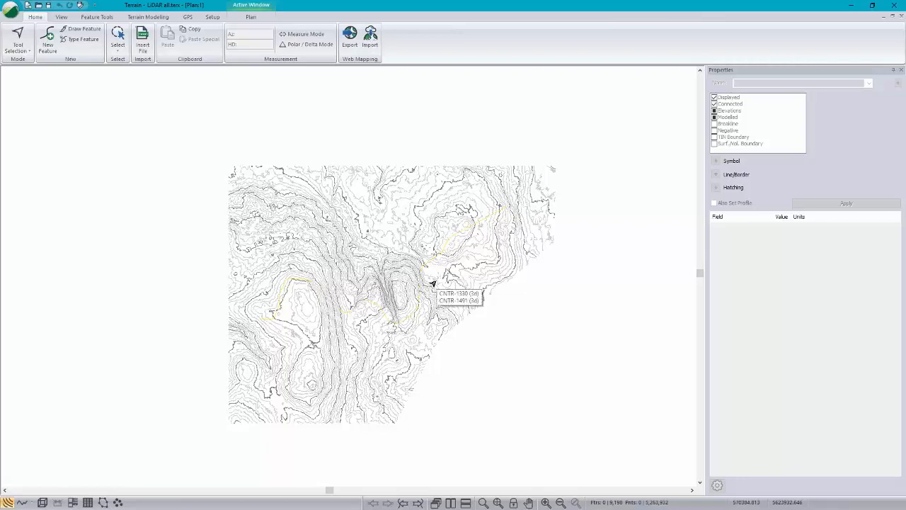
{"action": "left_click", "coordinate": [347, 288]}
Step: Select the yellow road centreline feature C/L-0 that crosses the contours
{"action": "scroll", "coordinate": [330, 279], "scroll_direction": "up", "scroll_amount": 5}
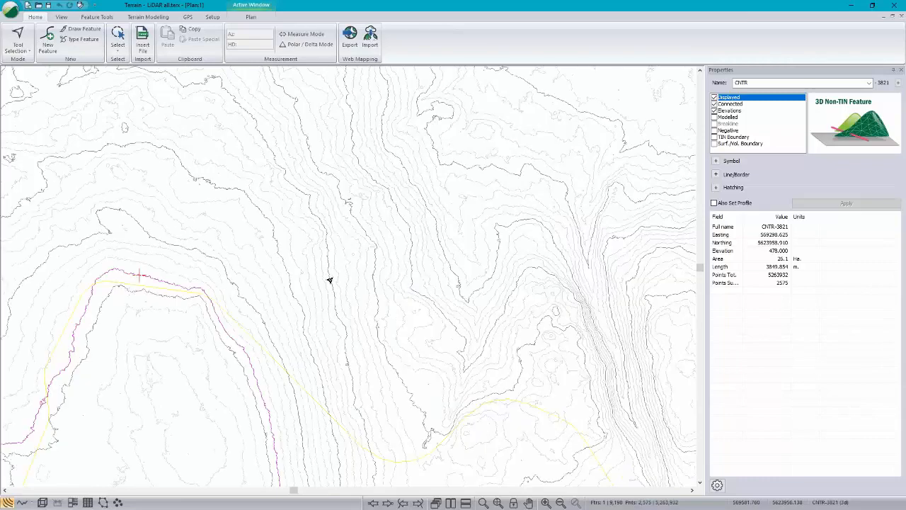
{"action": "left_click", "coordinate": [154, 289]}
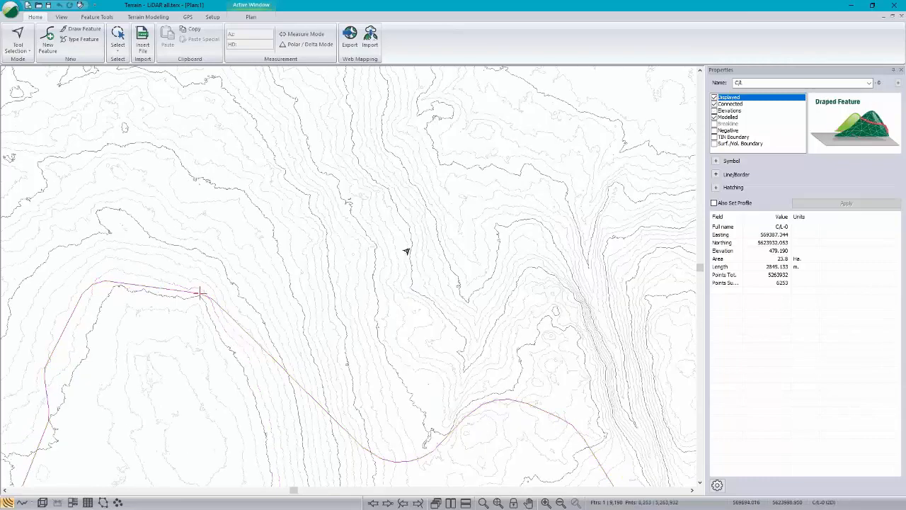
{"action": "scroll", "coordinate": [406, 250], "scroll_direction": "down", "scroll_amount": 3}
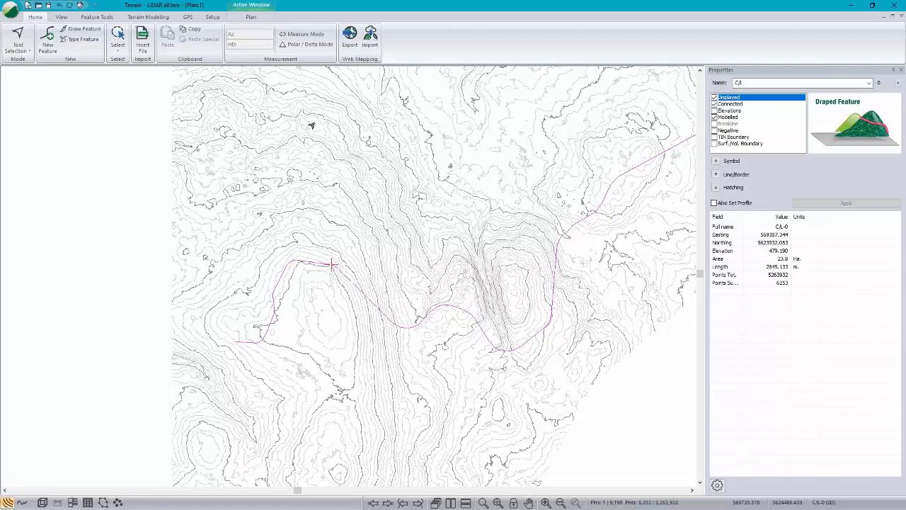
{"action": "mouse_move", "coordinate": [297, 123]}
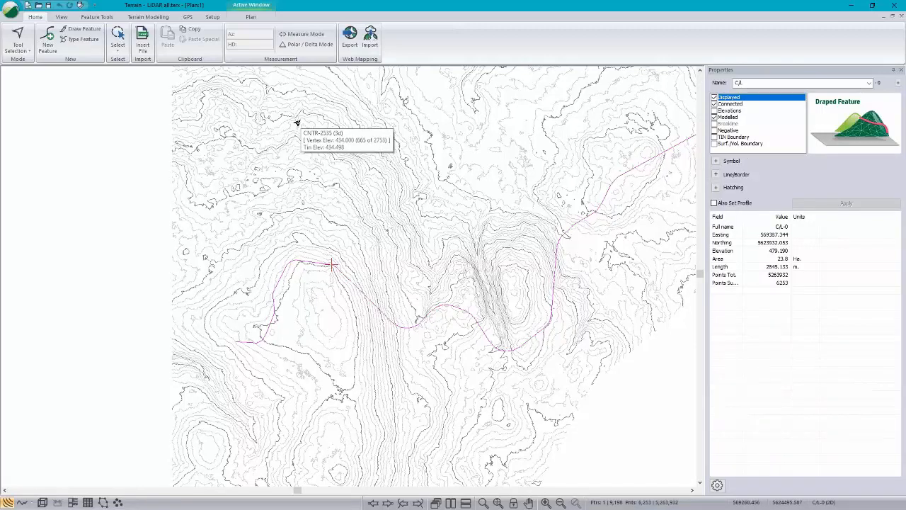
{"action": "middle_click_drag", "start_coordinate": [465, 205], "coordinate": [423, 208]}
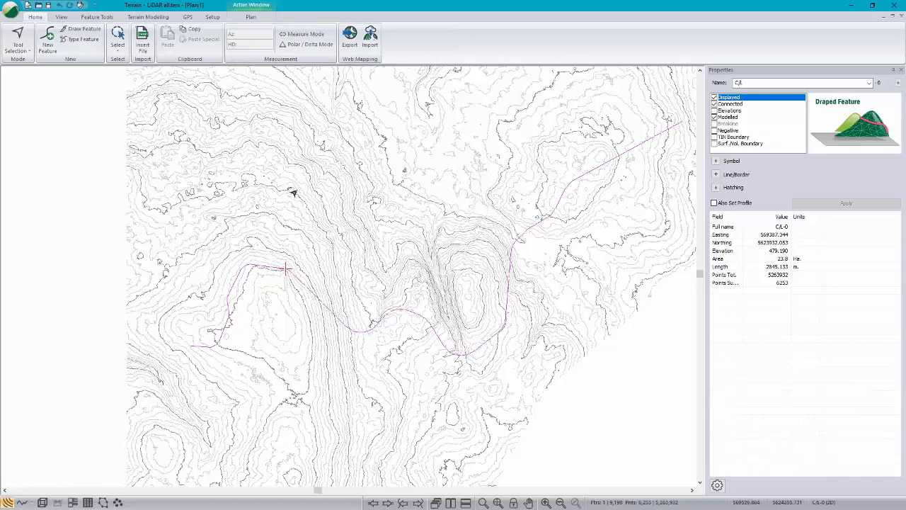
Step: View the road alignment over live web map satellite imagery with Bing as the map source, and close the map without loading it
{"action": "left_click", "coordinate": [373, 41]}
{"action": "left_click", "coordinate": [373, 39]}
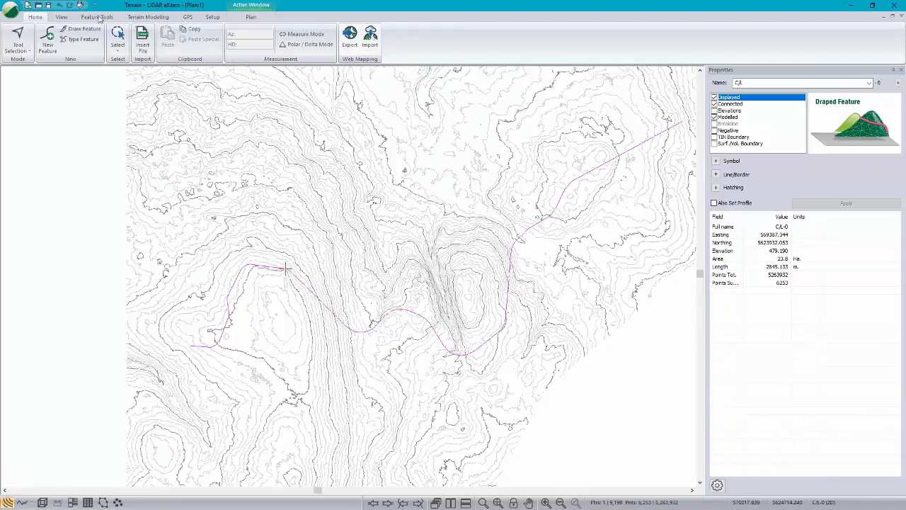
{"action": "left_click", "coordinate": [370, 37]}
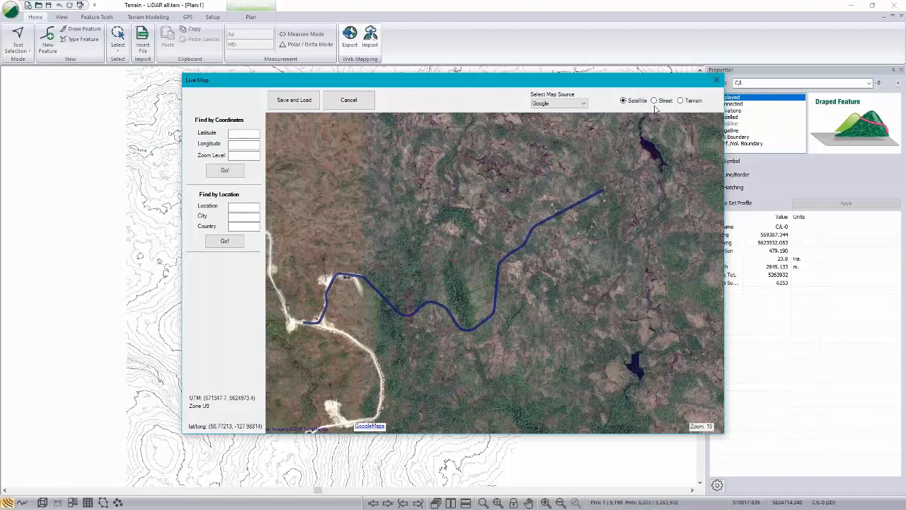
{"action": "left_click", "coordinate": [585, 104]}
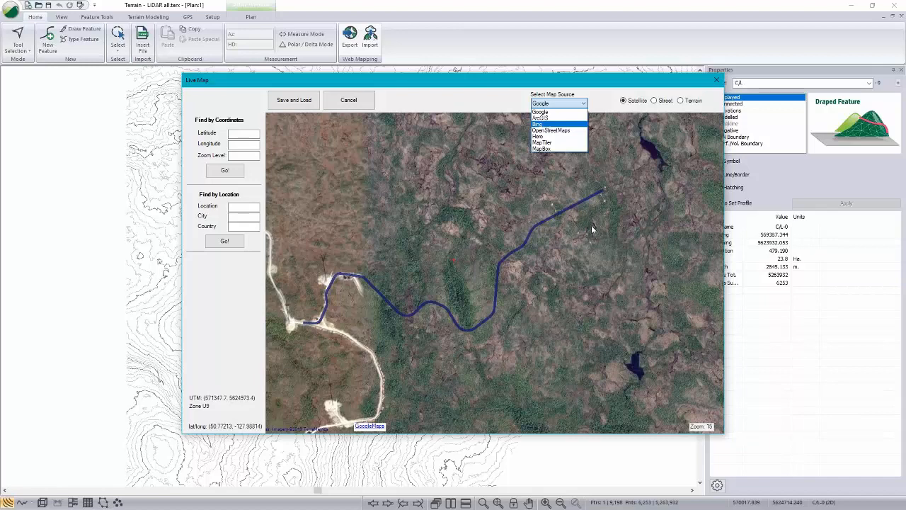
{"action": "left_click", "coordinate": [545, 125]}
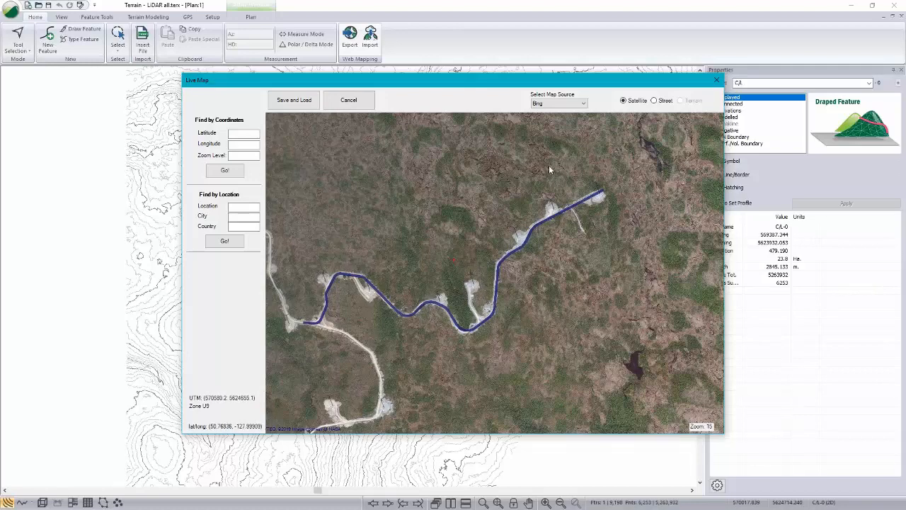
{"action": "left_click", "coordinate": [717, 81]}
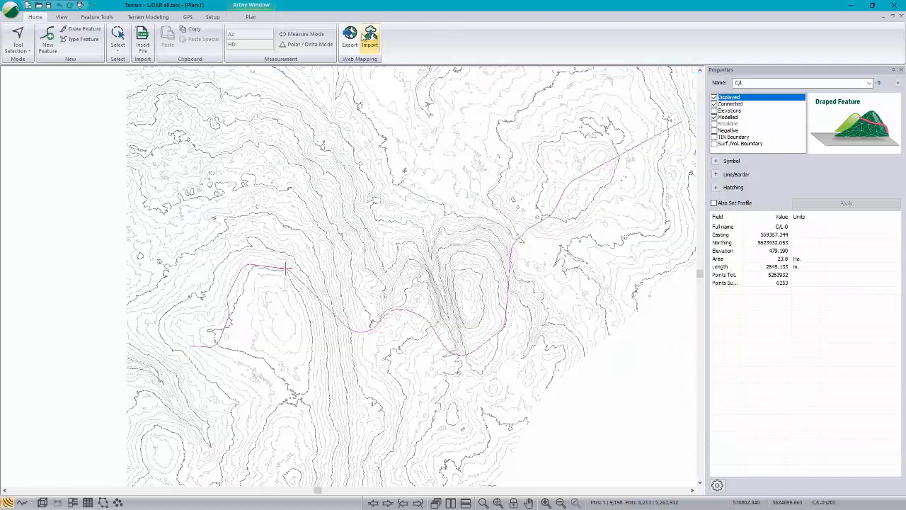
{"action": "left_click", "coordinate": [369, 36]}
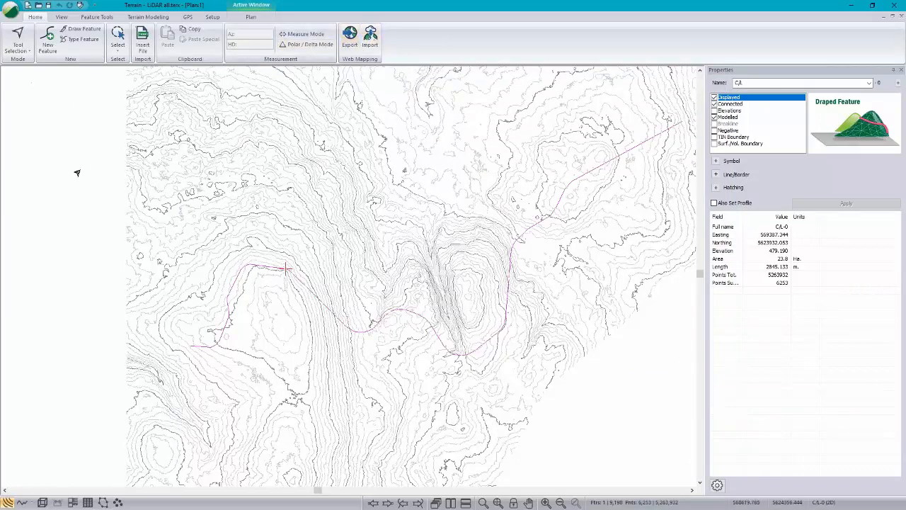
Step: Start simplifying the surface point data with Basic Grid Simplification (fast) and a sample grid spacing of 2
{"action": "left_click", "coordinate": [157, 18]}
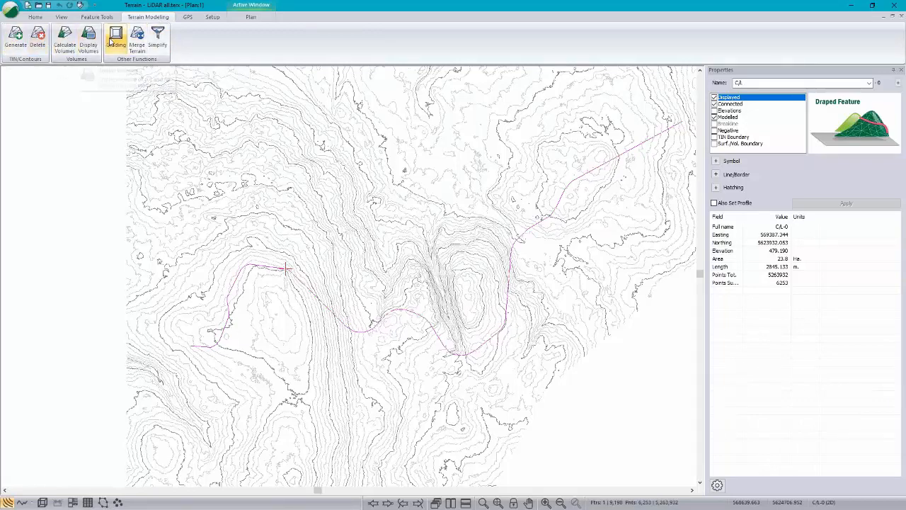
{"action": "left_click", "coordinate": [163, 44]}
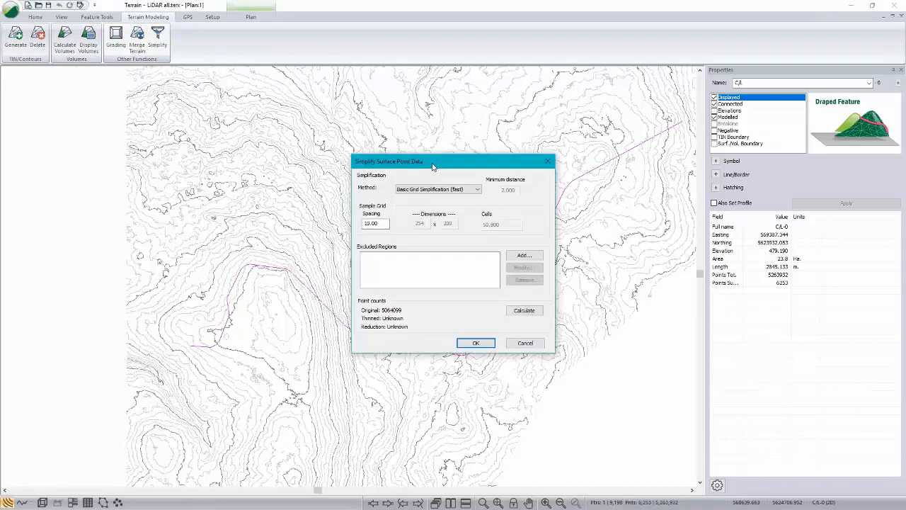
{"action": "left_click", "coordinate": [476, 190]}
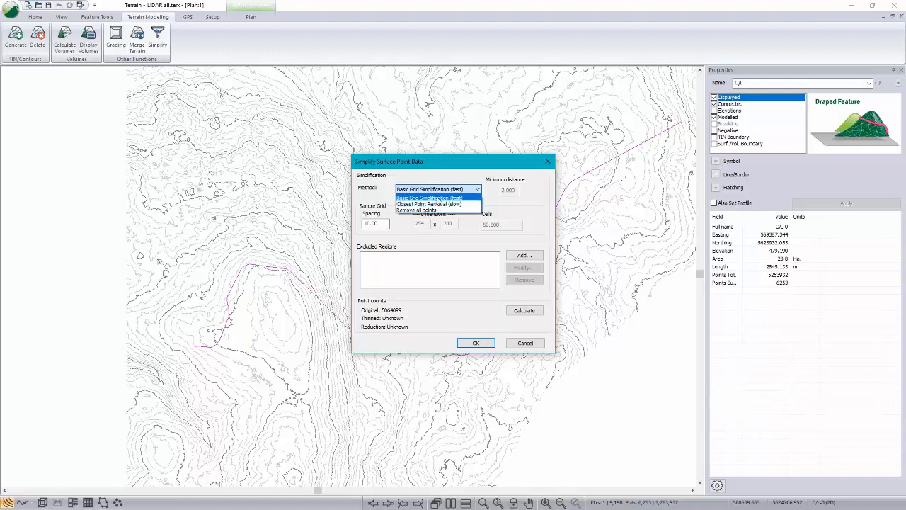
{"action": "left_click", "coordinate": [438, 198]}
{"action": "double_click", "coordinate": [373, 223]}
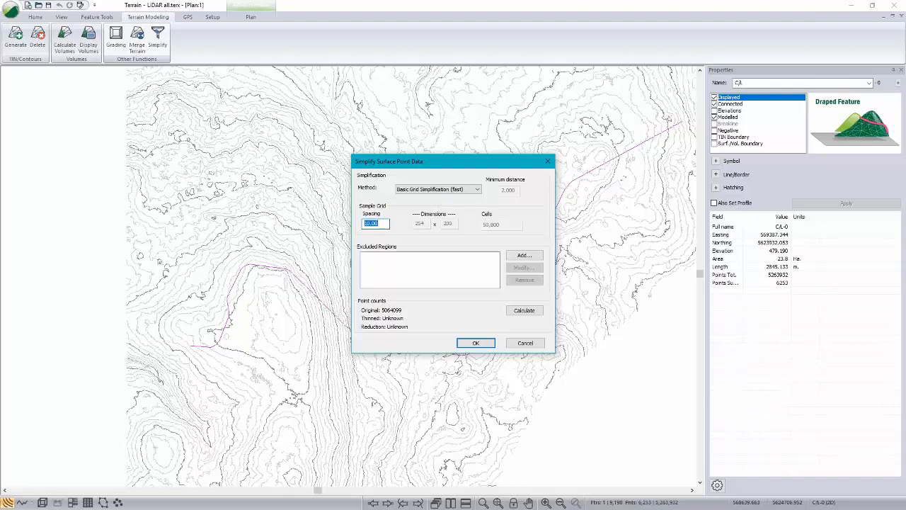
{"action": "type", "text": "2"}
Step: Add an excluded corridor region that follows feature C/L-0 with a corridor width of 100
{"action": "left_click", "coordinate": [525, 257]}
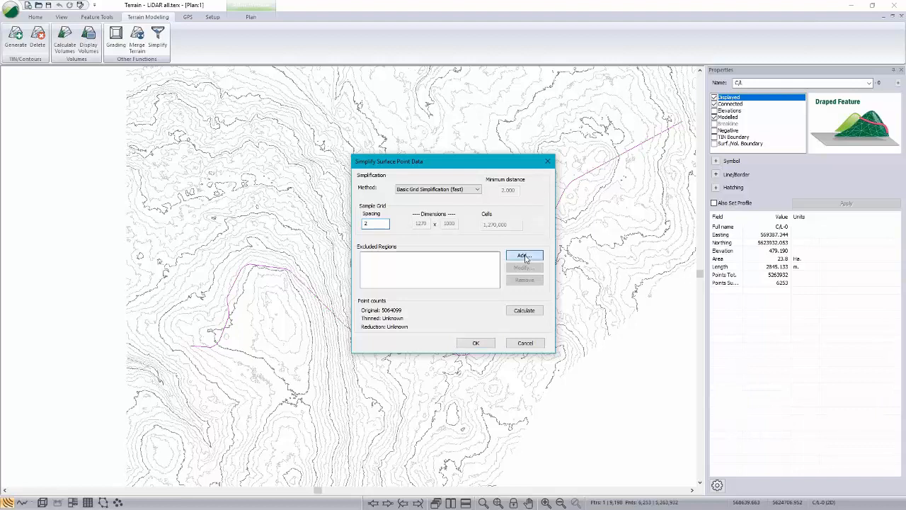
{"action": "left_click", "coordinate": [419, 207]}
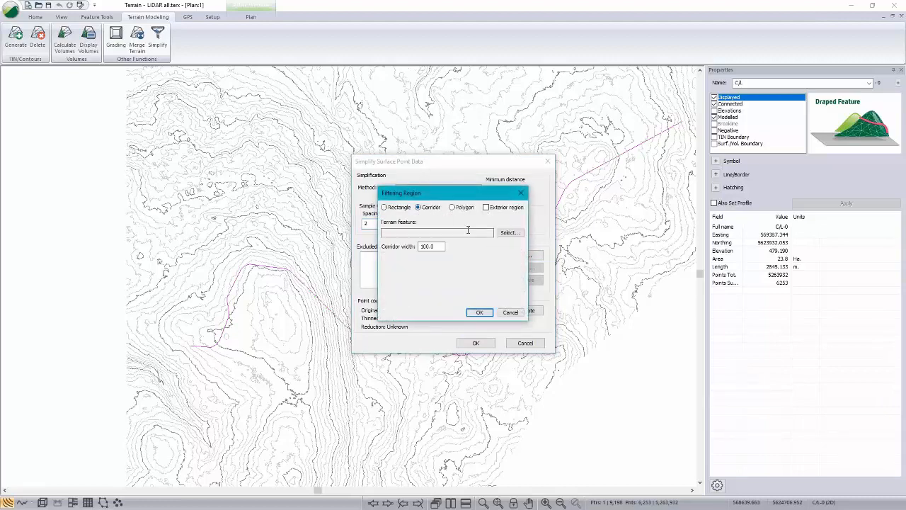
{"action": "left_click", "coordinate": [510, 233]}
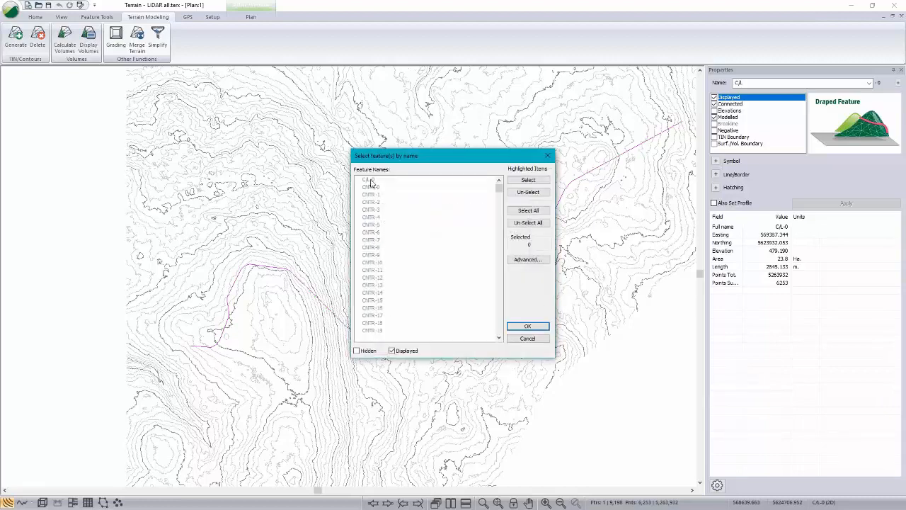
{"action": "left_click", "coordinate": [371, 181]}
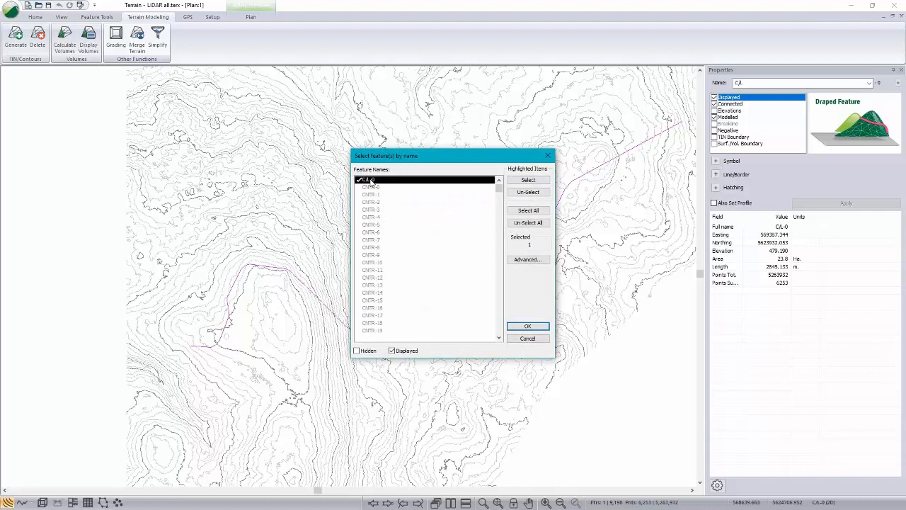
{"action": "left_click", "coordinate": [528, 327]}
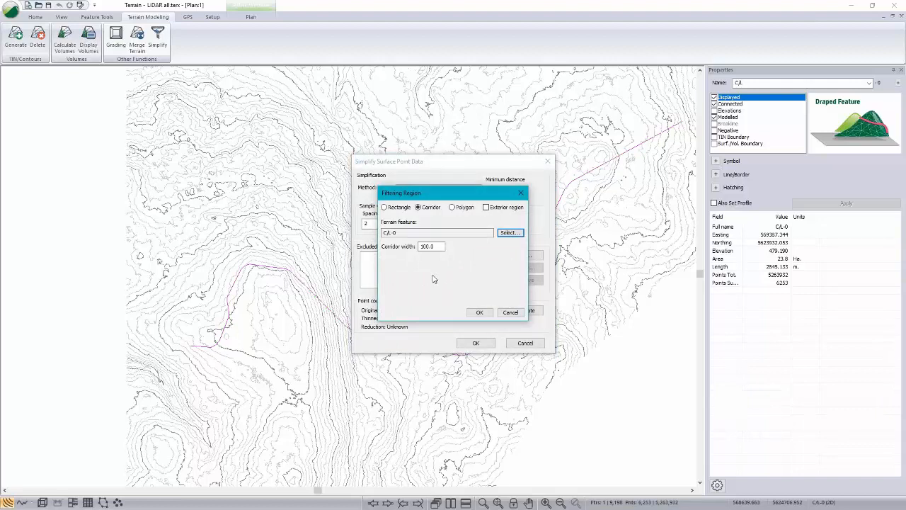
{"action": "double_click", "coordinate": [429, 246]}
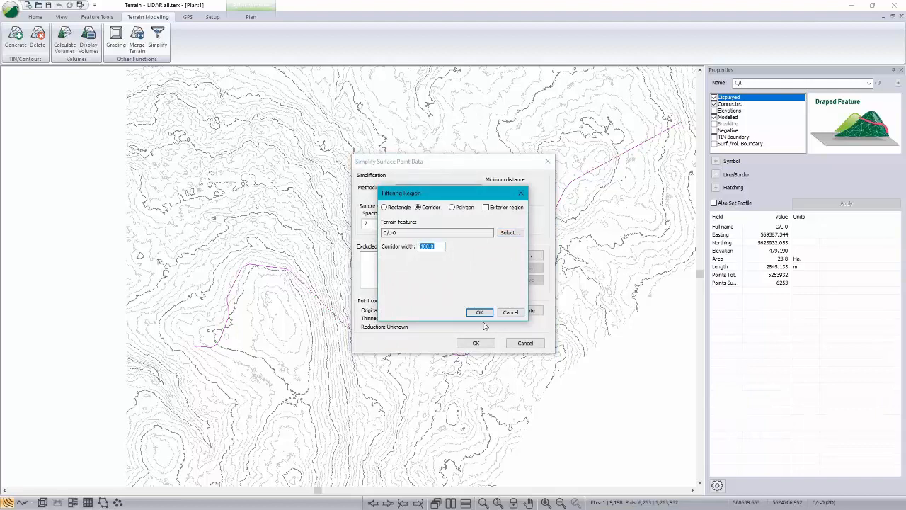
{"action": "left_click", "coordinate": [481, 313]}
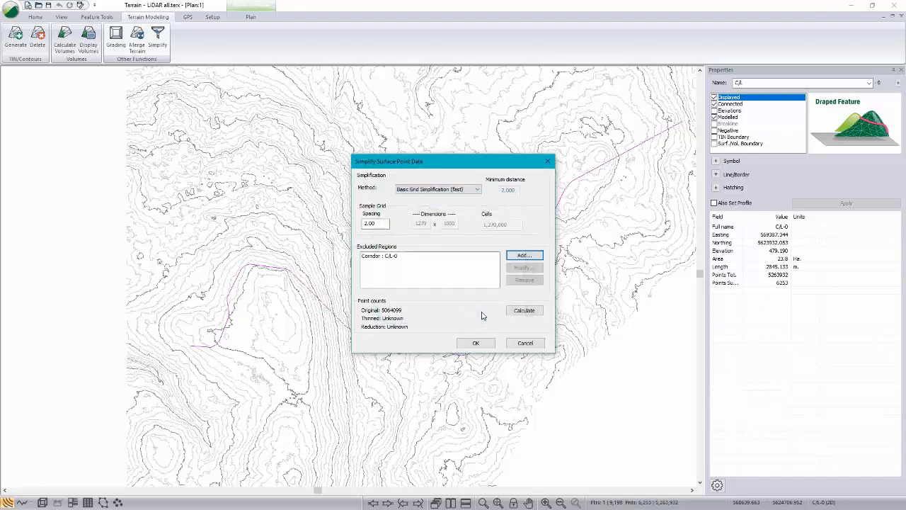
{"action": "left_click", "coordinate": [389, 258]}
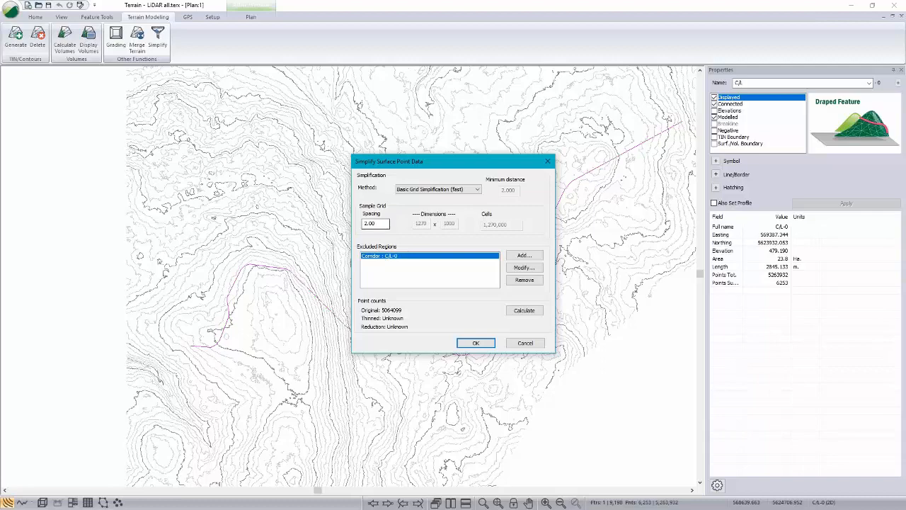
Step: Run the surface point simplification, continuing without undo space, and dismiss the results
{"action": "left_click", "coordinate": [474, 344]}
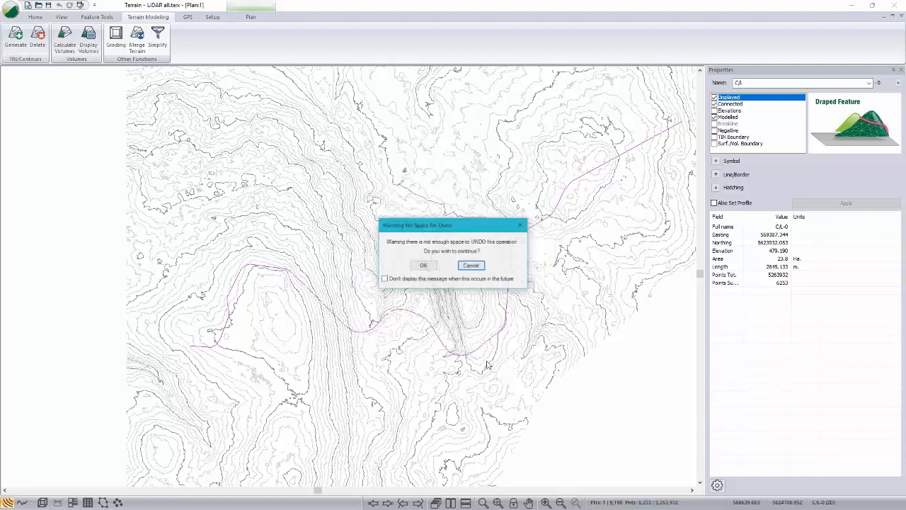
{"action": "left_click", "coordinate": [424, 265]}
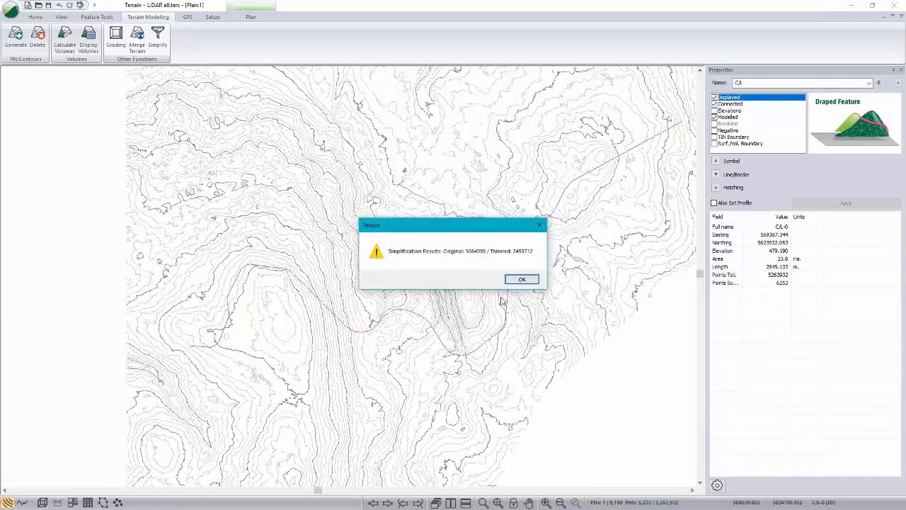
{"action": "left_click", "coordinate": [522, 279]}
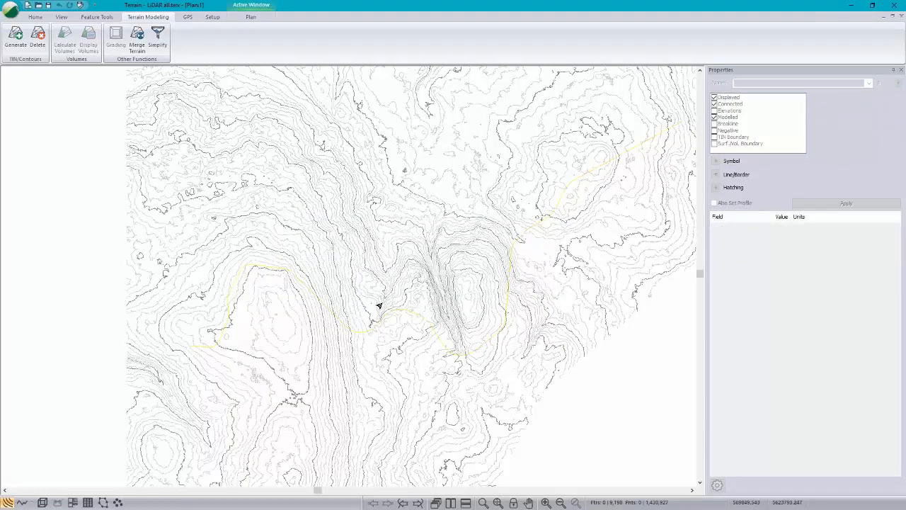
Step: Select the centreline and then all features to examine the point density inside and outside the excluded corridor
{"action": "scroll", "coordinate": [316, 293], "scroll_direction": "up", "scroll_amount": 3}
{"action": "scroll", "coordinate": [315, 293], "scroll_direction": "up", "scroll_amount": 3}
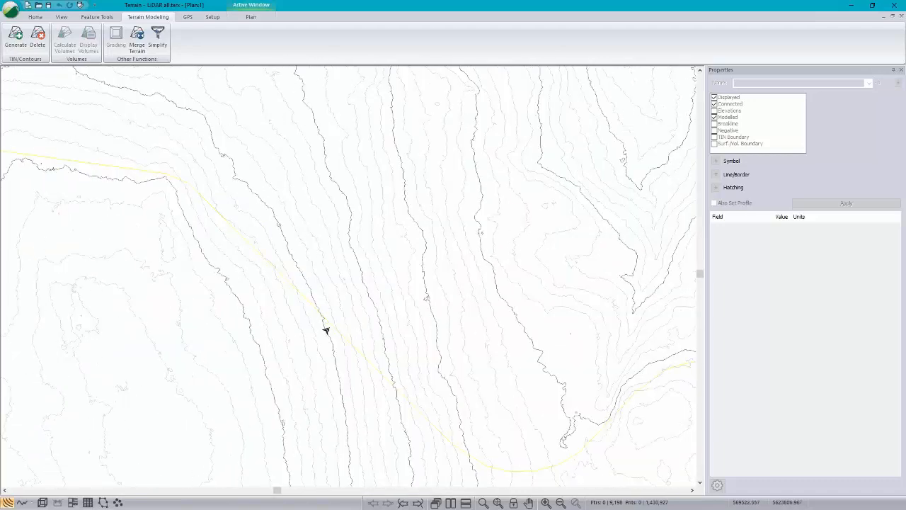
{"action": "left_click", "coordinate": [325, 322]}
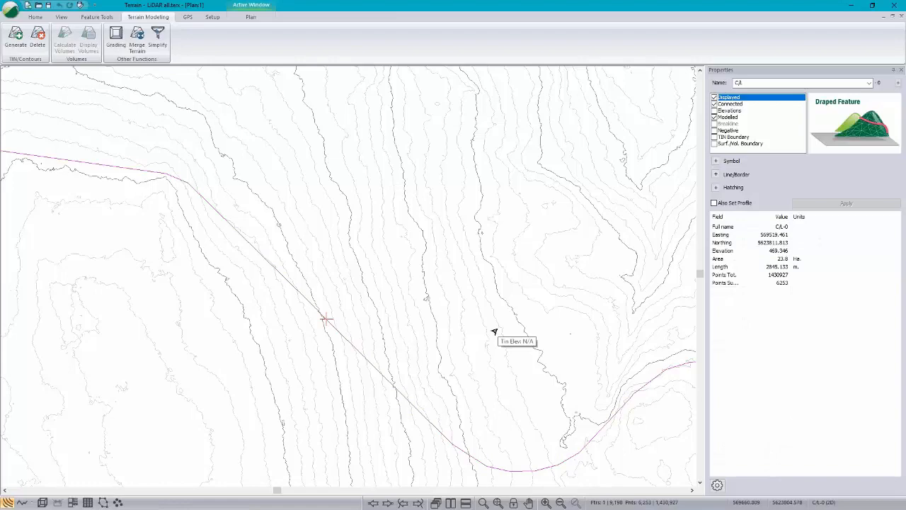
{"action": "key", "text": "ctrl+a"}
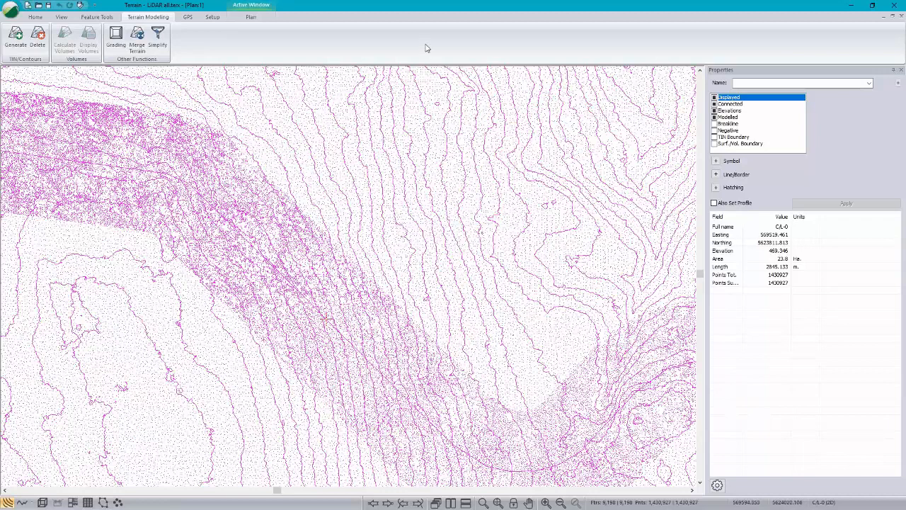
{"action": "left_click", "coordinate": [480, 239]}
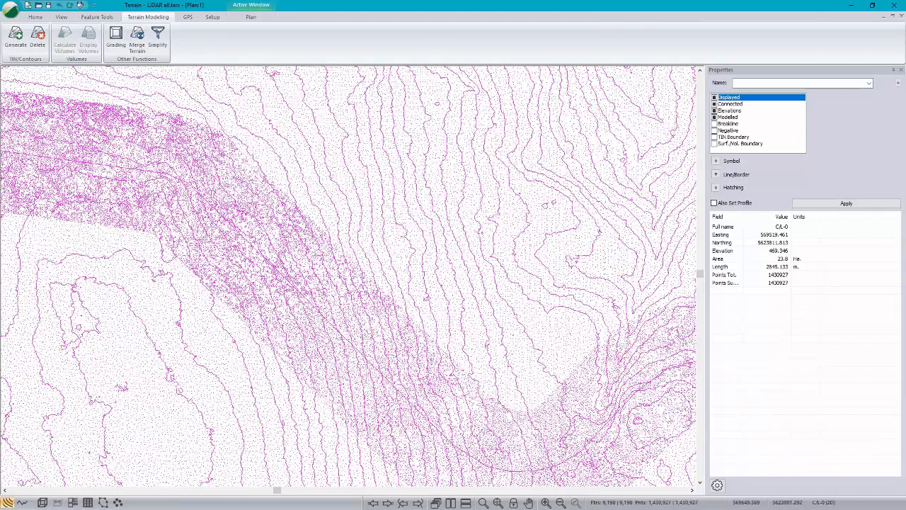
Step: Regenerate the terrain TIN from the thinned points with major and minor contours turned off, removing all existing contours
{"action": "scroll", "coordinate": [423, 259], "scroll_direction": "down", "scroll_amount": 1}
{"action": "scroll", "coordinate": [425, 258], "scroll_direction": "down", "scroll_amount": 7}
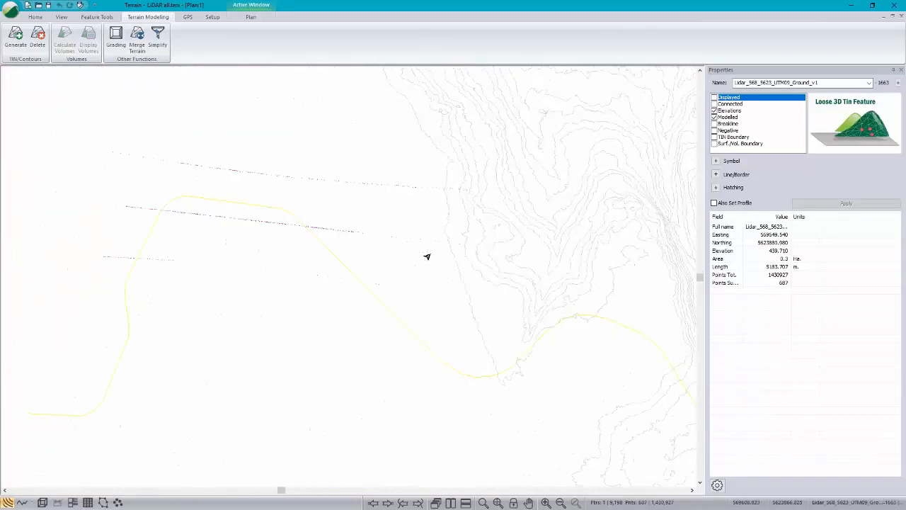
{"action": "scroll", "coordinate": [445, 251], "scroll_direction": "up", "scroll_amount": 2}
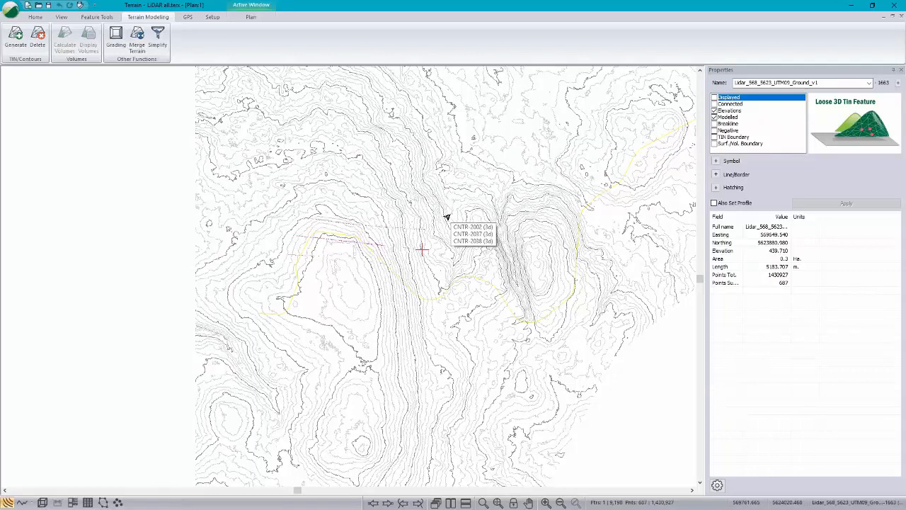
{"action": "left_click", "coordinate": [16, 47]}
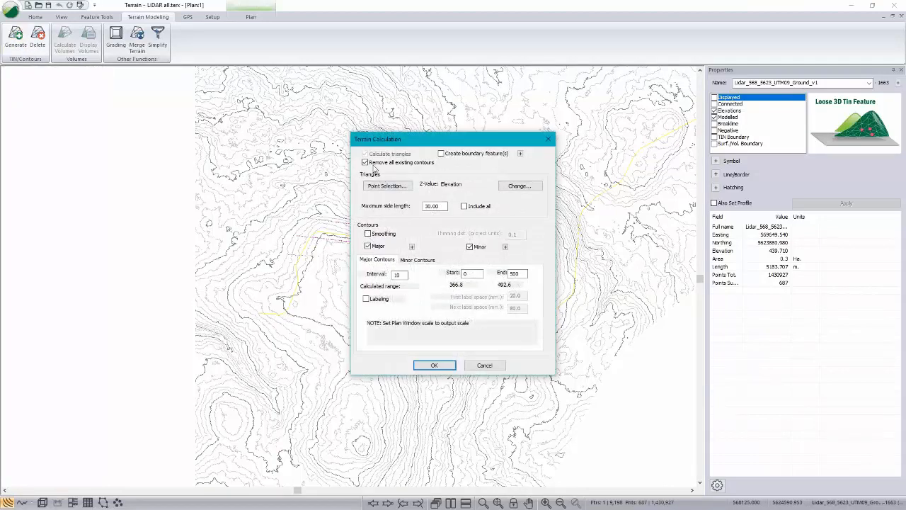
{"action": "left_click", "coordinate": [368, 246]}
{"action": "left_click", "coordinate": [471, 247]}
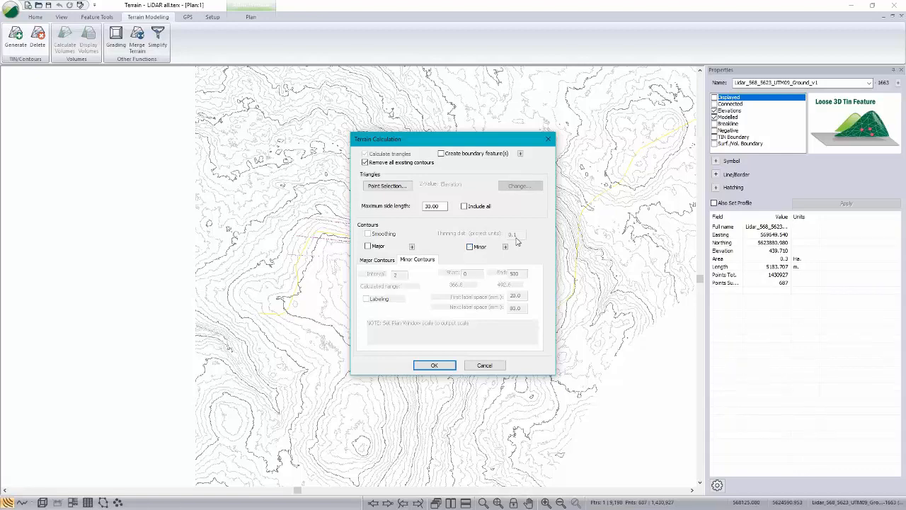
{"action": "left_click", "coordinate": [437, 366]}
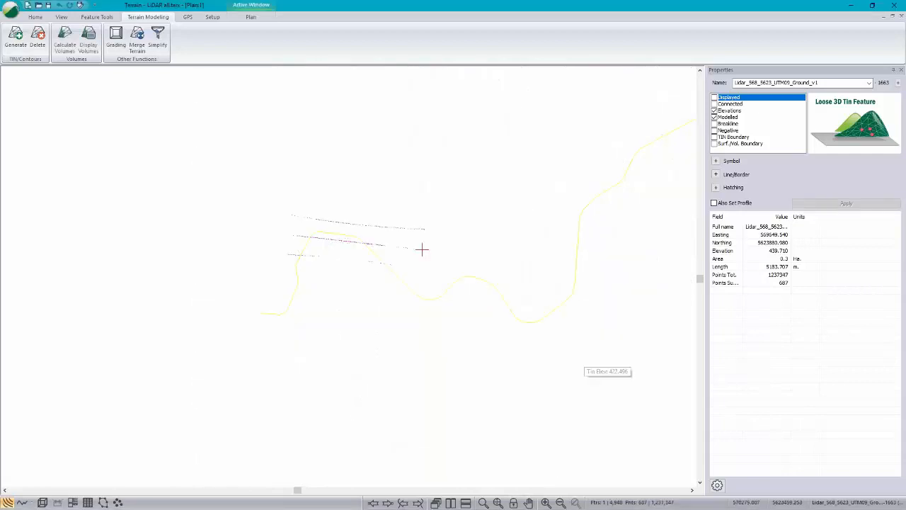
Step: Examine the regenerated surface in a 3D view, close that view and maximize the plan view
{"action": "scroll", "coordinate": [405, 297], "scroll_direction": "down", "scroll_amount": 2}
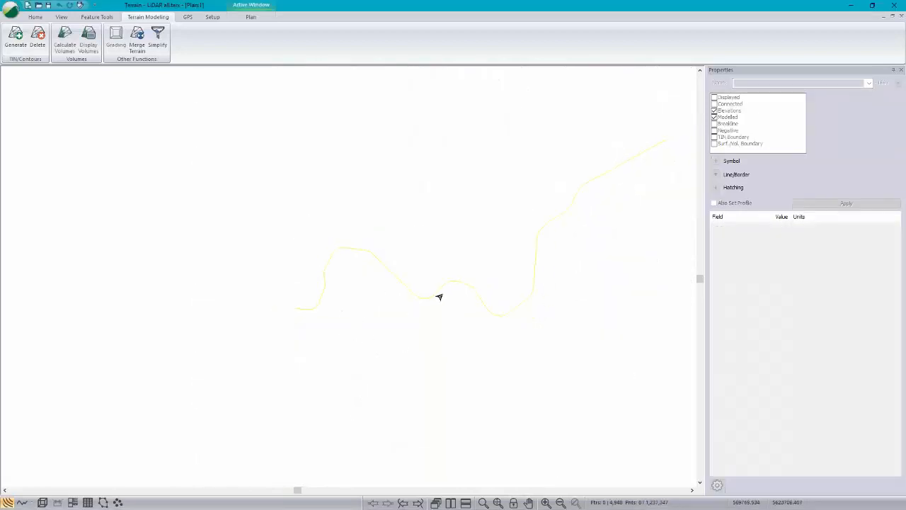
{"action": "middle_click_drag", "start_coordinate": [440, 296], "coordinate": [365, 281]}
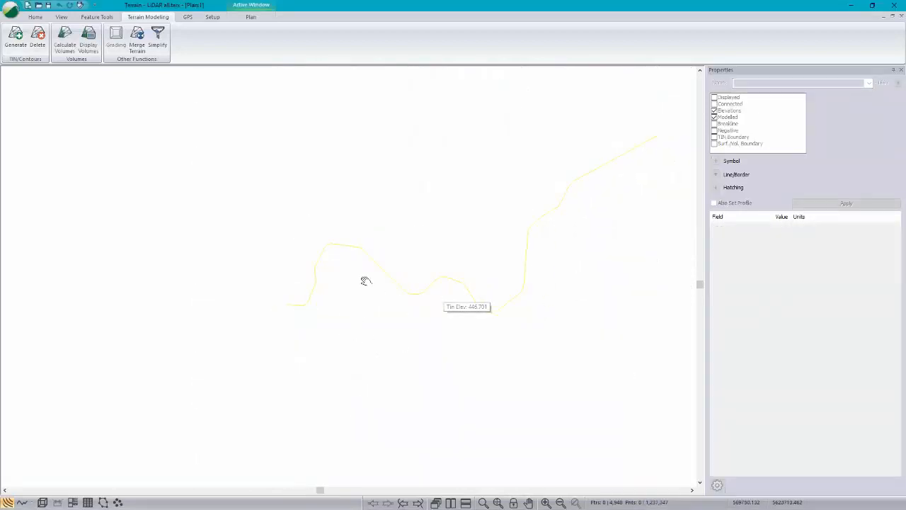
{"action": "left_click", "coordinate": [41, 502]}
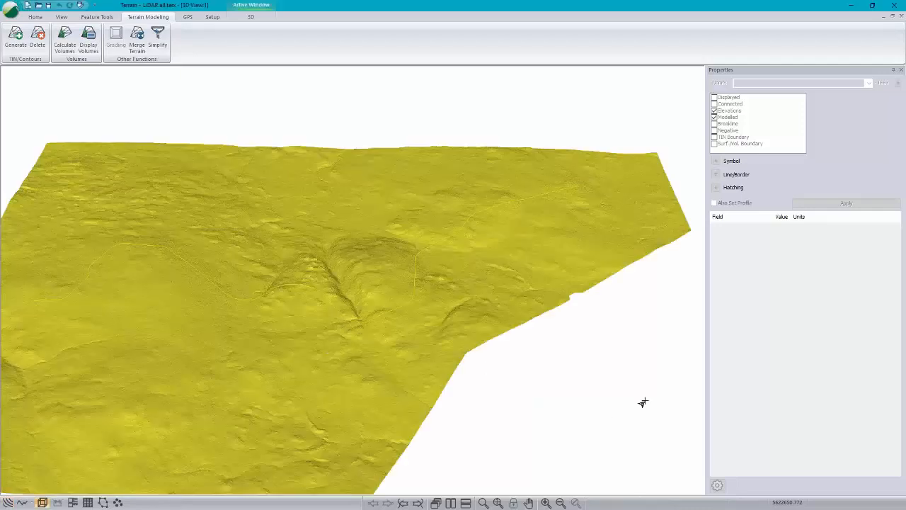
{"action": "mouse_move", "coordinate": [479, 334]}
{"action": "left_click", "coordinate": [892, 17]}
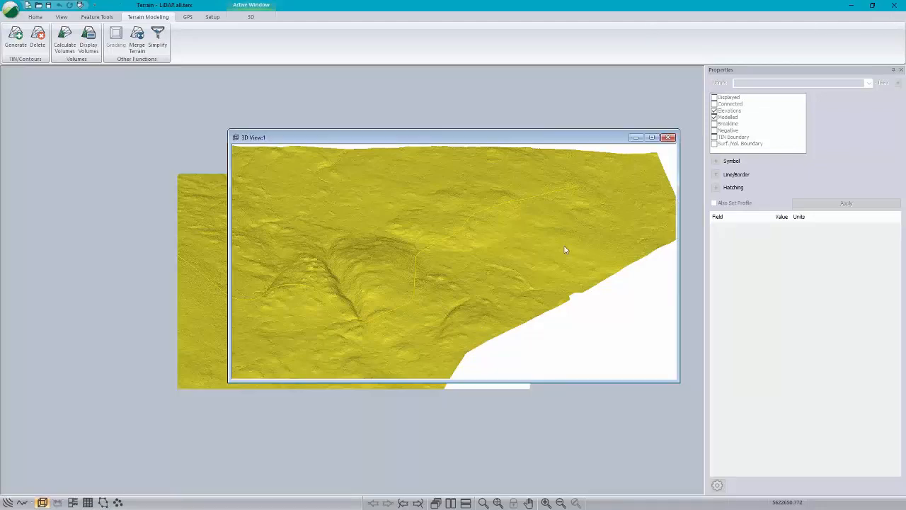
{"action": "left_click", "coordinate": [668, 137]}
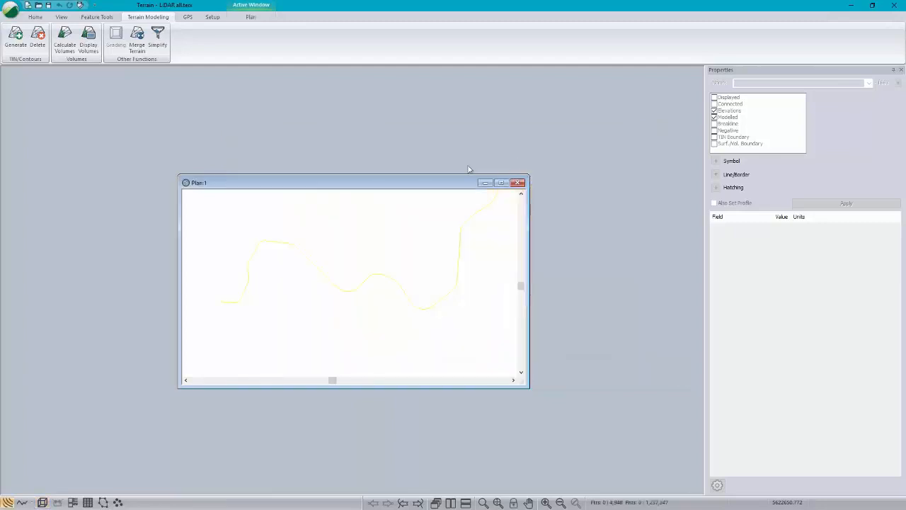
{"action": "double_click", "coordinate": [421, 184]}
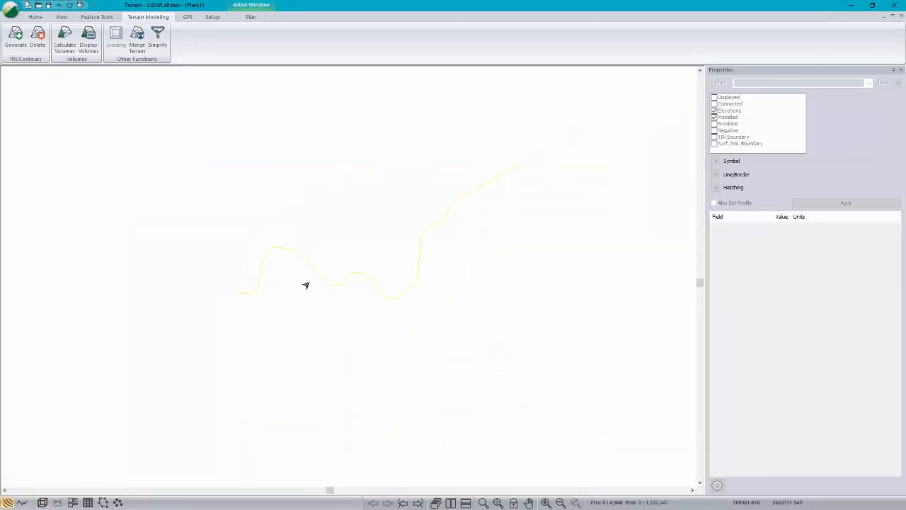
Step: Save the terrain model as a Regular Grid (*.terx) file named demo in the Resource Road folder
{"action": "mouse_move", "coordinate": [306, 286]}
{"action": "left_click", "coordinate": [11, 11]}
{"action": "left_click", "coordinate": [27, 93]}
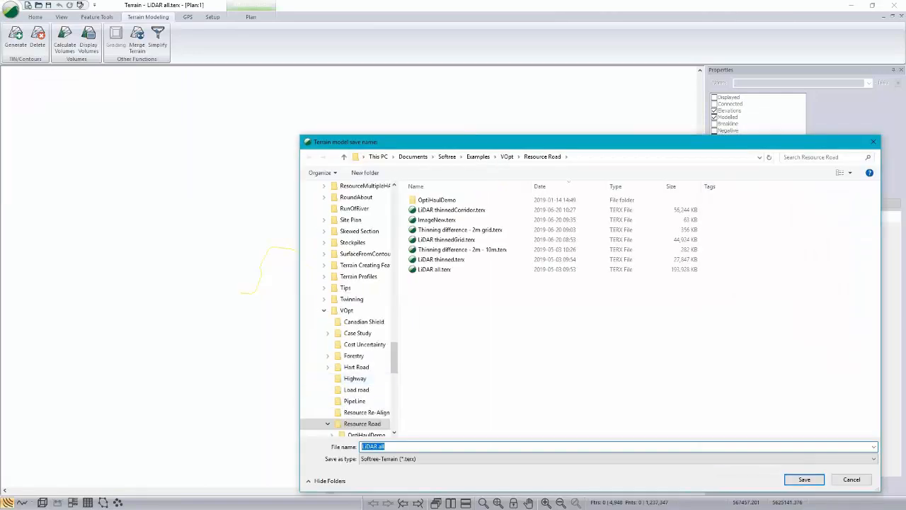
{"action": "left_click", "coordinate": [373, 459]}
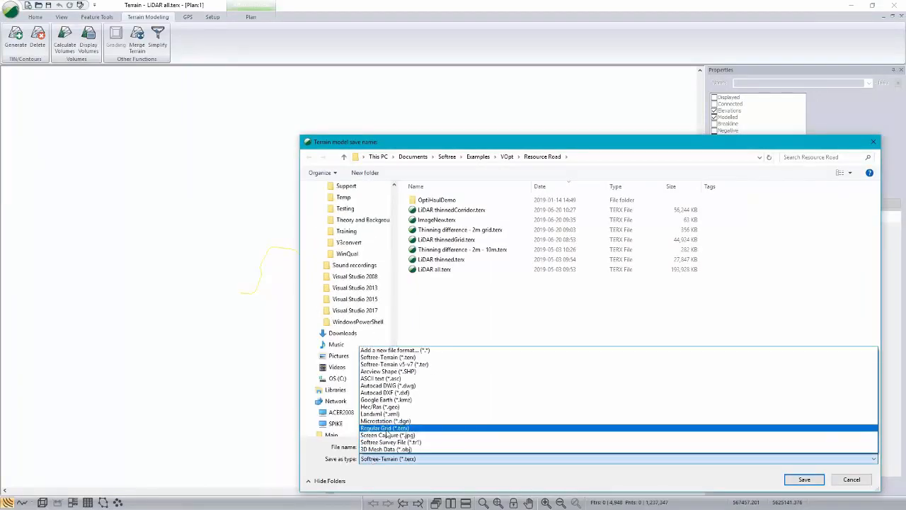
{"action": "left_click", "coordinate": [386, 428]}
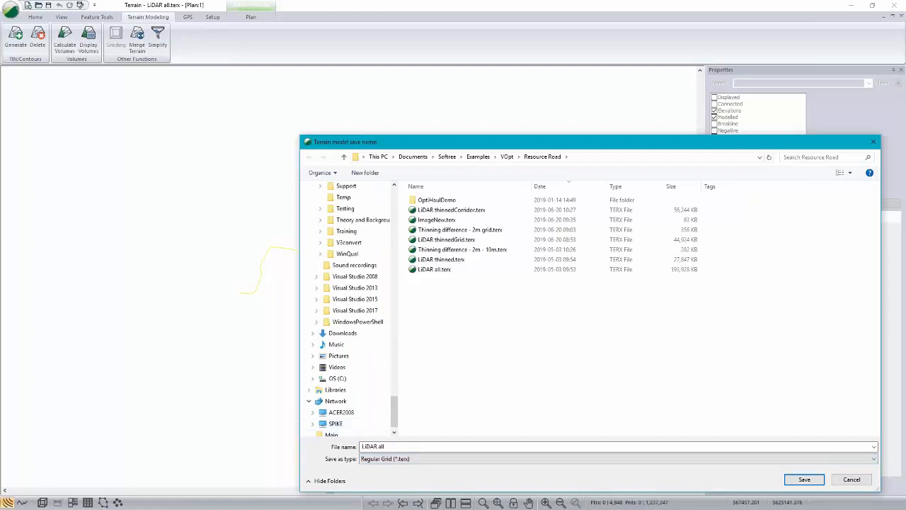
{"action": "left_click_drag", "start_coordinate": [439, 447], "coordinate": [291, 443]}
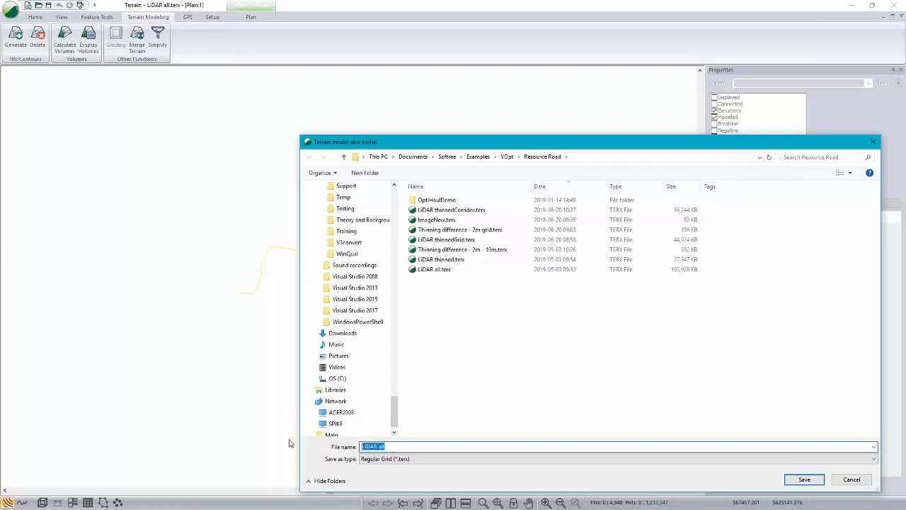
{"action": "type", "text": "demo"}
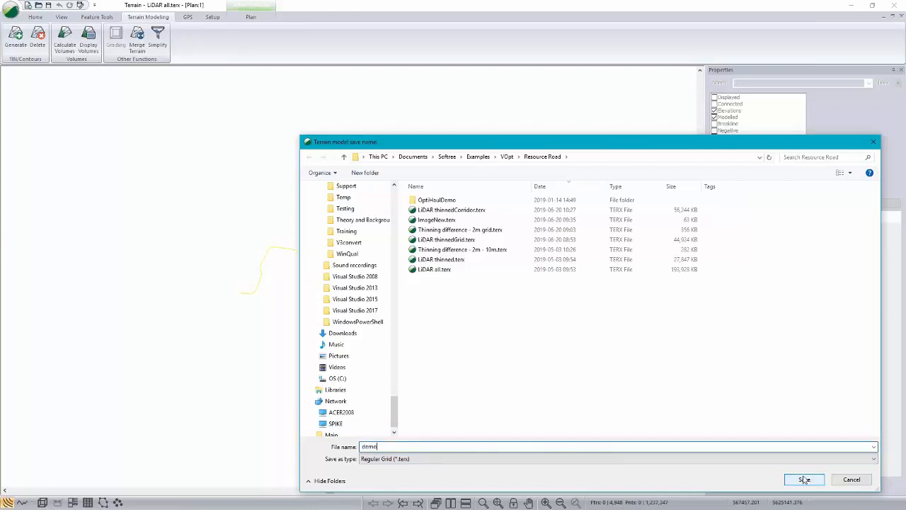
{"action": "left_click", "coordinate": [804, 480]}
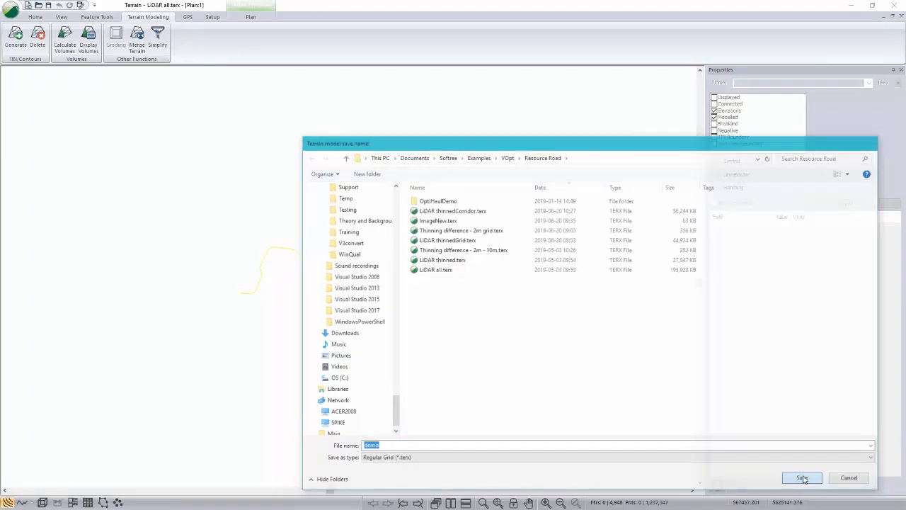
Step: Export the grid's Z values as Difference (A-B), using LiDAR all.terx as surface B
{"action": "left_click", "coordinate": [392, 273]}
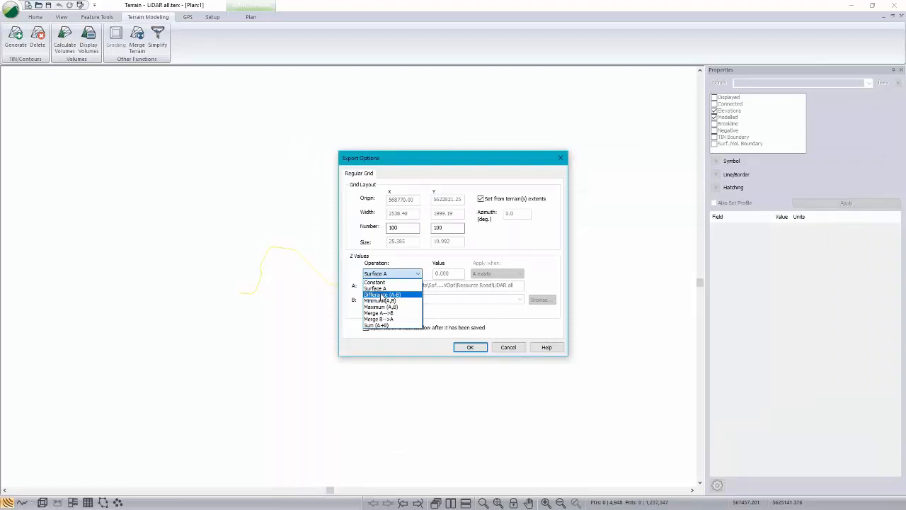
{"action": "left_click", "coordinate": [382, 295]}
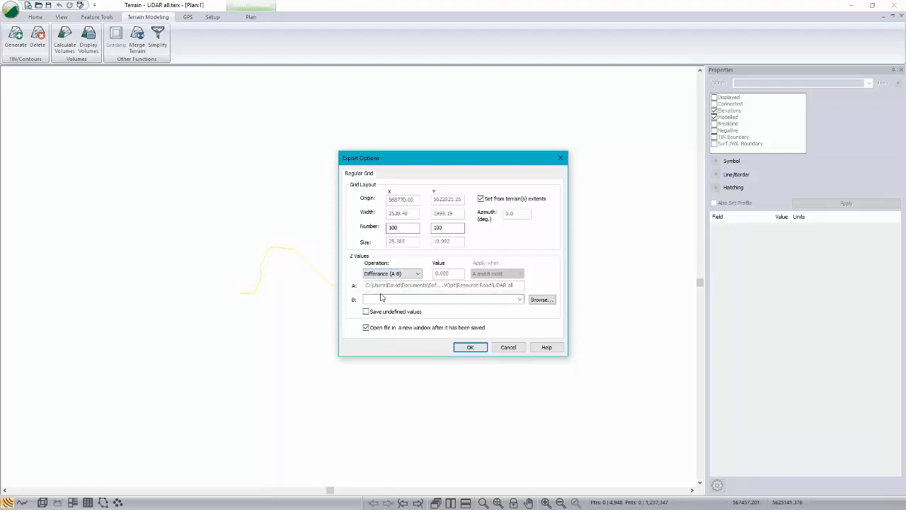
{"action": "left_click", "coordinate": [541, 300]}
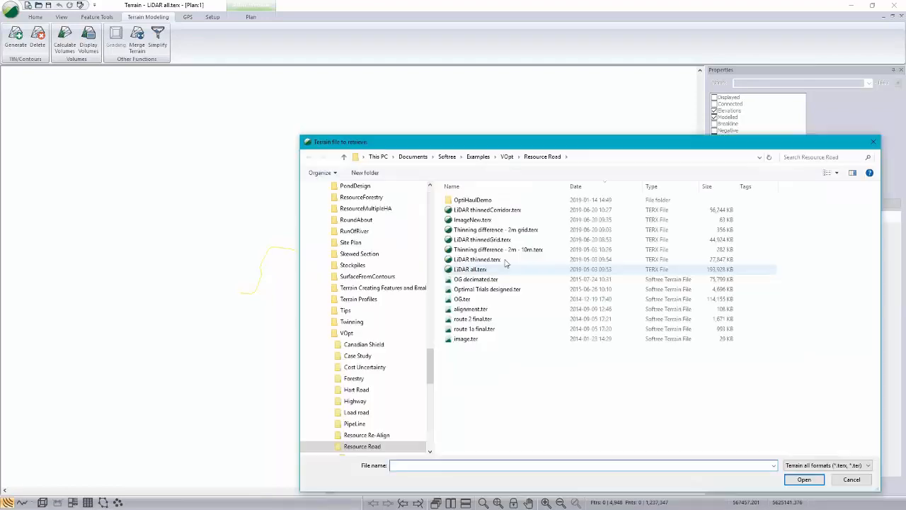
{"action": "double_click", "coordinate": [457, 270]}
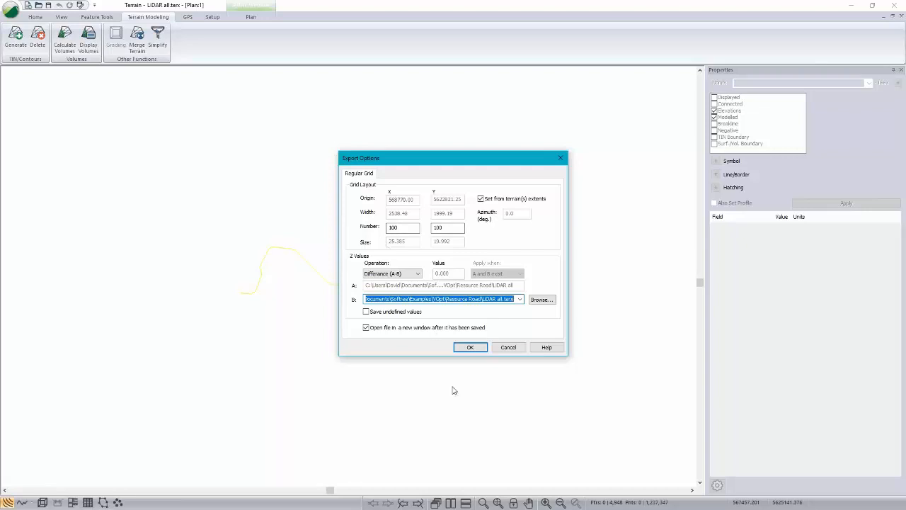
{"action": "left_click", "coordinate": [476, 348]}
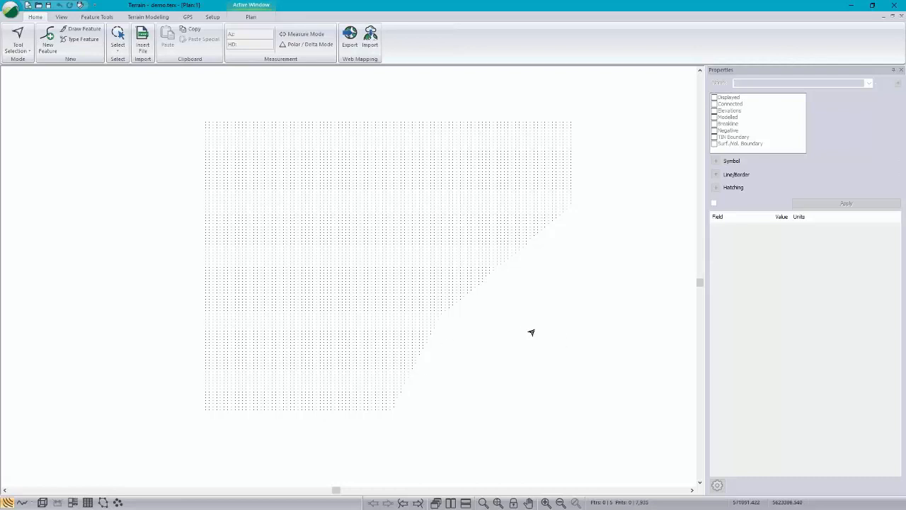
Step: Generate a TIN for the difference grid with a maximum side length of 40 and no contours
{"action": "left_click", "coordinate": [10, 12]}
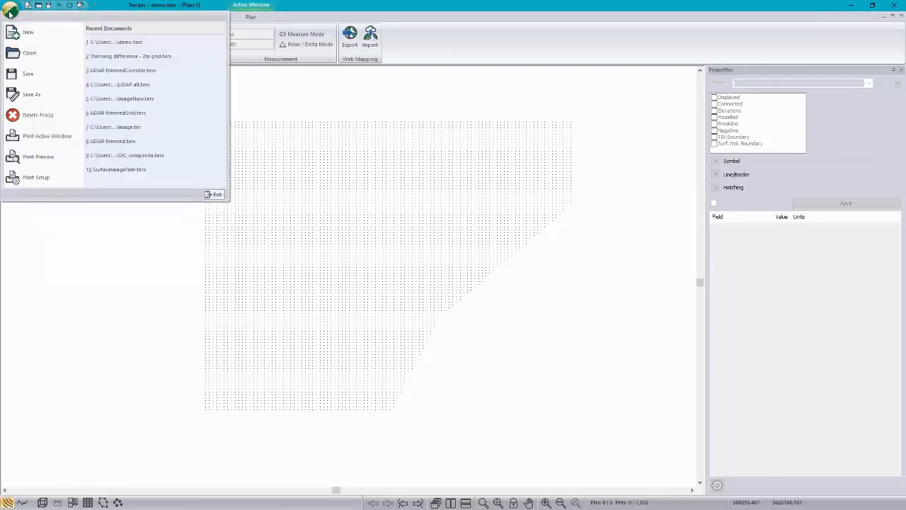
{"action": "left_click", "coordinate": [98, 4]}
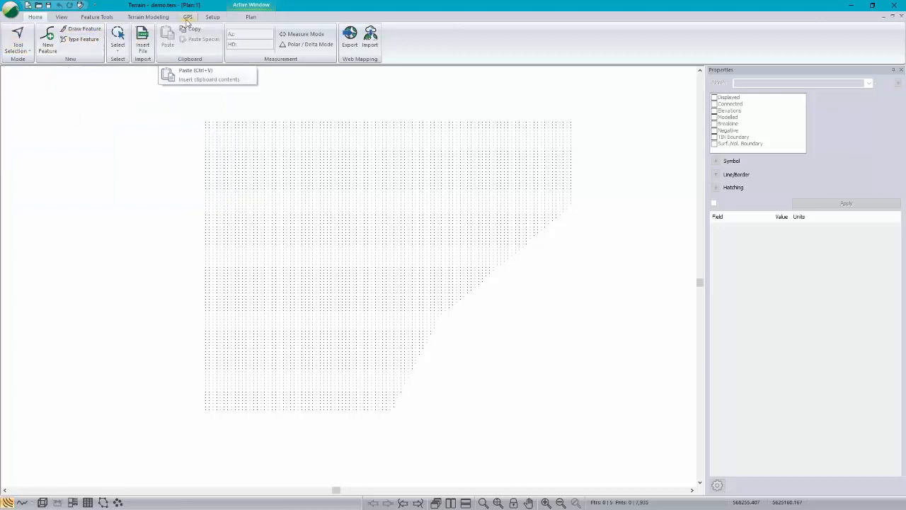
{"action": "left_click", "coordinate": [148, 17]}
{"action": "left_click", "coordinate": [14, 35]}
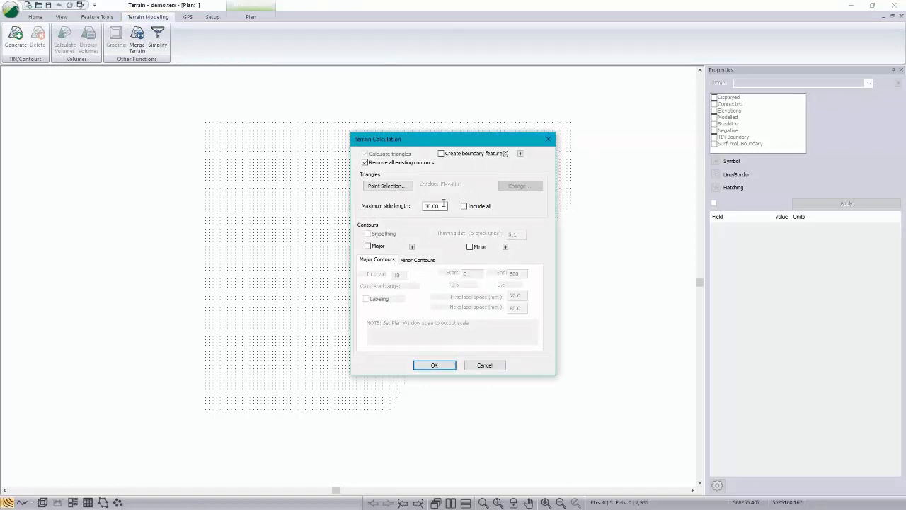
{"action": "double_click", "coordinate": [443, 203]}
{"action": "type", "text": "40"}
{"action": "left_click", "coordinate": [434, 365]}
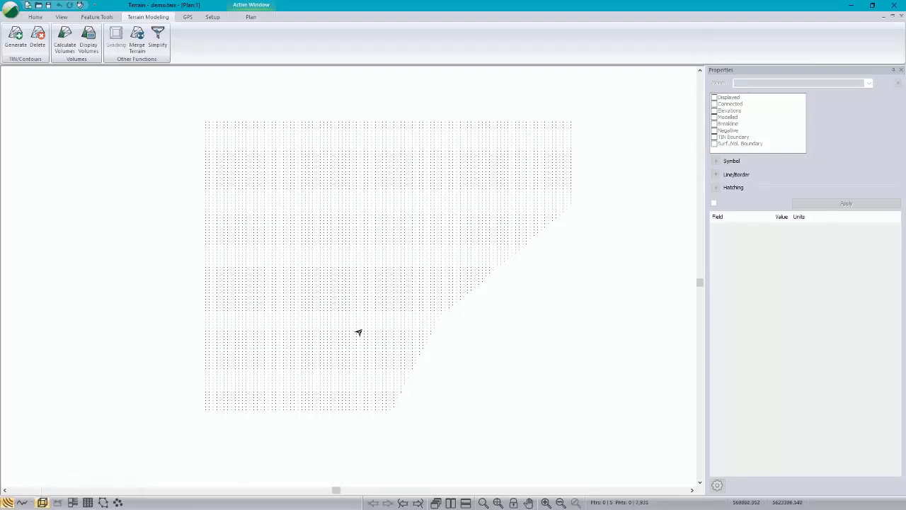
Step: Select grid features in different parts of the difference surface and check their elevation values
{"action": "mouse_move", "coordinate": [358, 332]}
{"action": "left_click", "coordinate": [415, 211]}
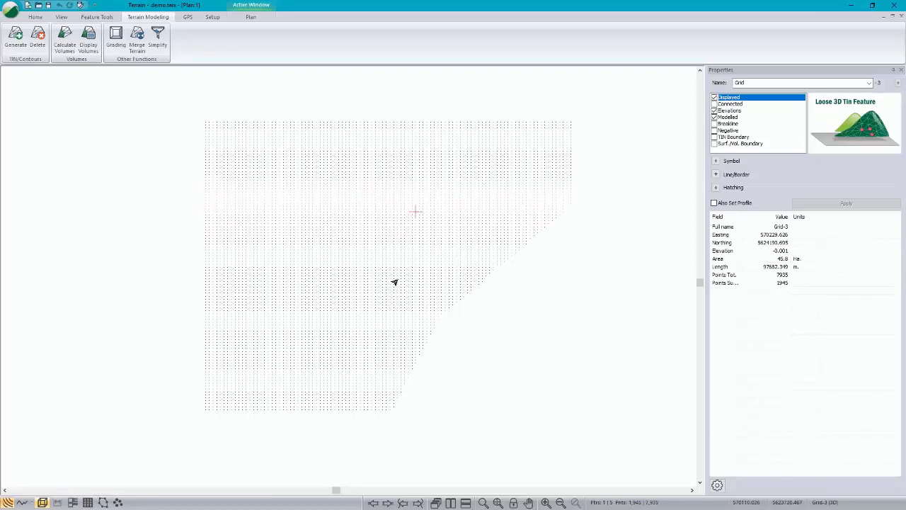
{"action": "left_click", "coordinate": [407, 317]}
{"action": "left_click", "coordinate": [316, 383]}
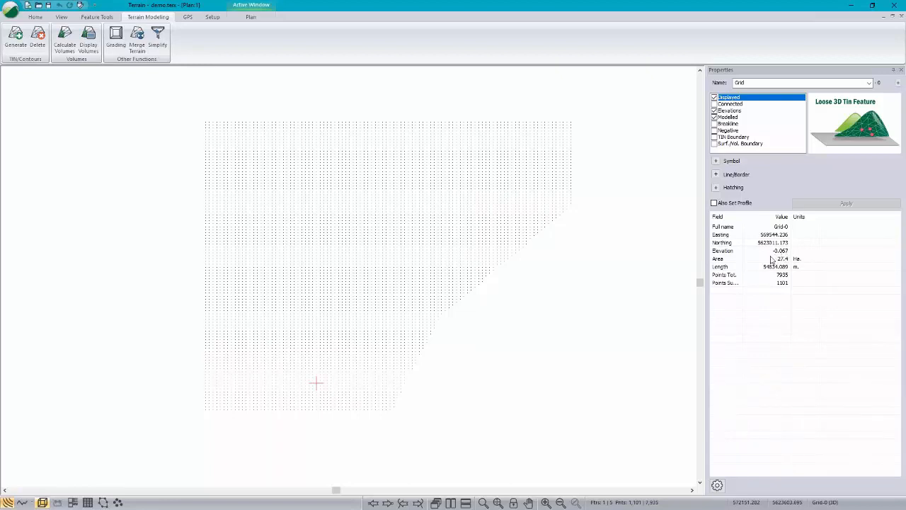
{"action": "mouse_move", "coordinate": [350, 269]}
Step: Turn on surface shading by elevation in the plan window options, using automatically generated shading ranges
{"action": "right_click", "coordinate": [290, 145]}
{"action": "mouse_move", "coordinate": [345, 198]}
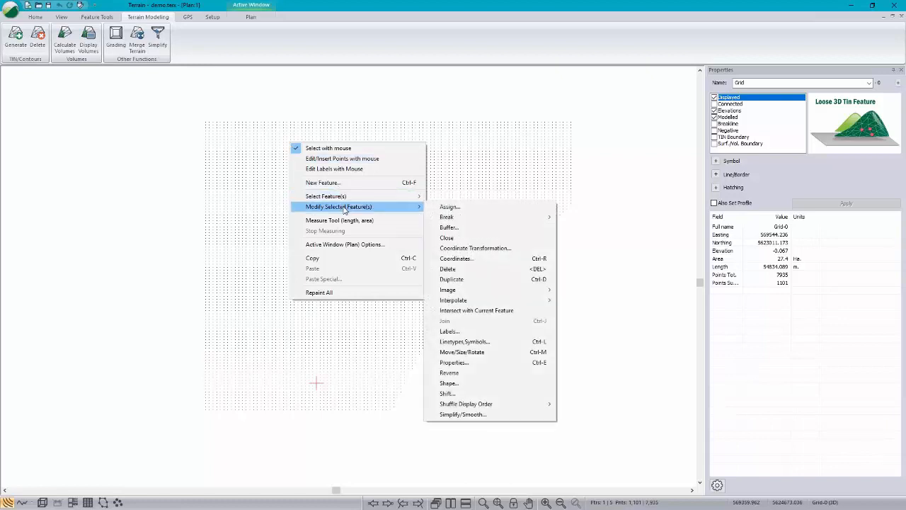
{"action": "left_click", "coordinate": [340, 245]}
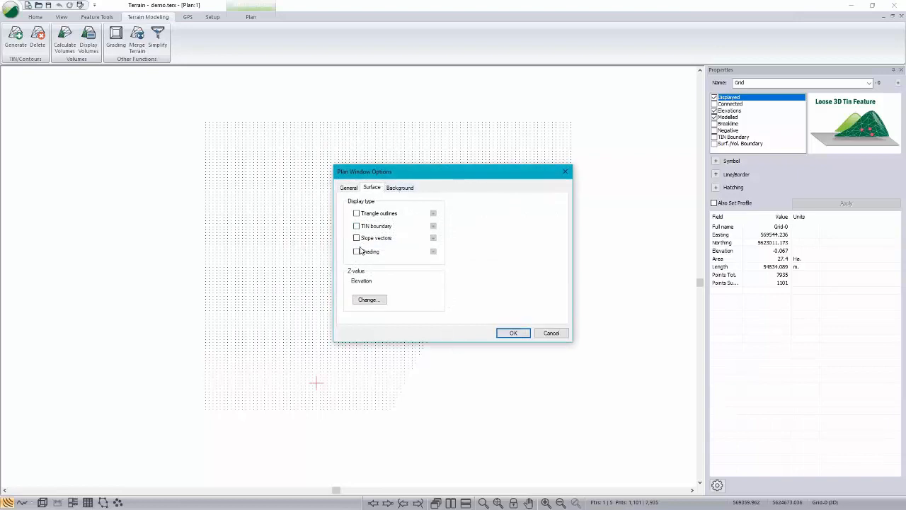
{"action": "left_click", "coordinate": [356, 252]}
{"action": "left_click", "coordinate": [434, 252]}
{"action": "left_click", "coordinate": [350, 209]}
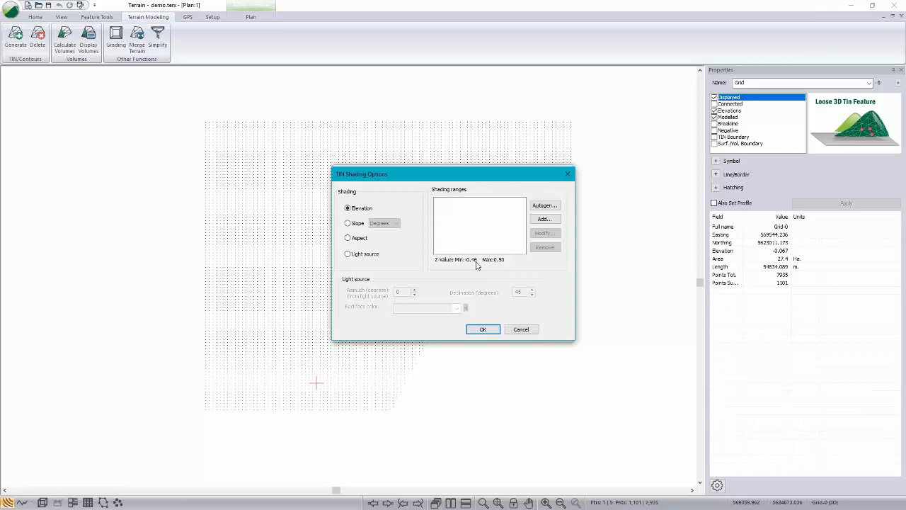
{"action": "left_click", "coordinate": [544, 205]}
{"action": "left_click", "coordinate": [469, 324]}
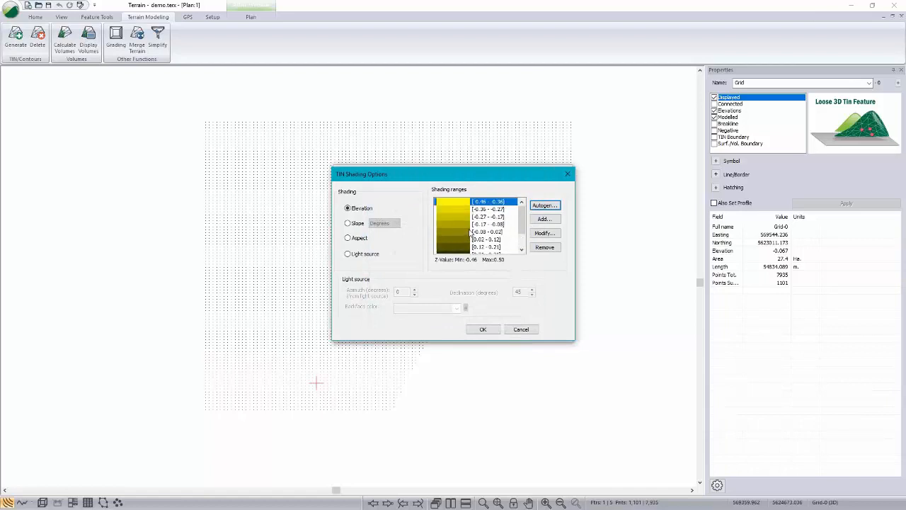
{"action": "scroll", "coordinate": [489, 240], "scroll_direction": "down", "scroll_amount": 2}
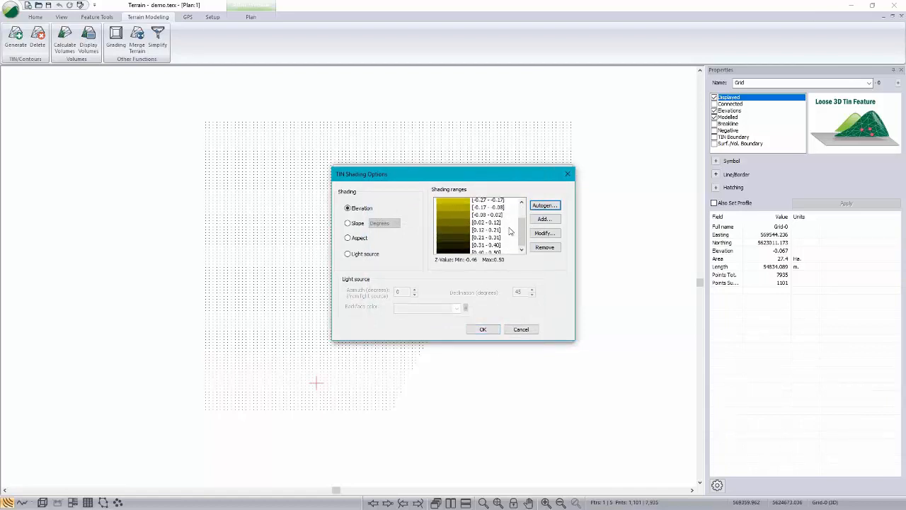
{"action": "left_click", "coordinate": [484, 330]}
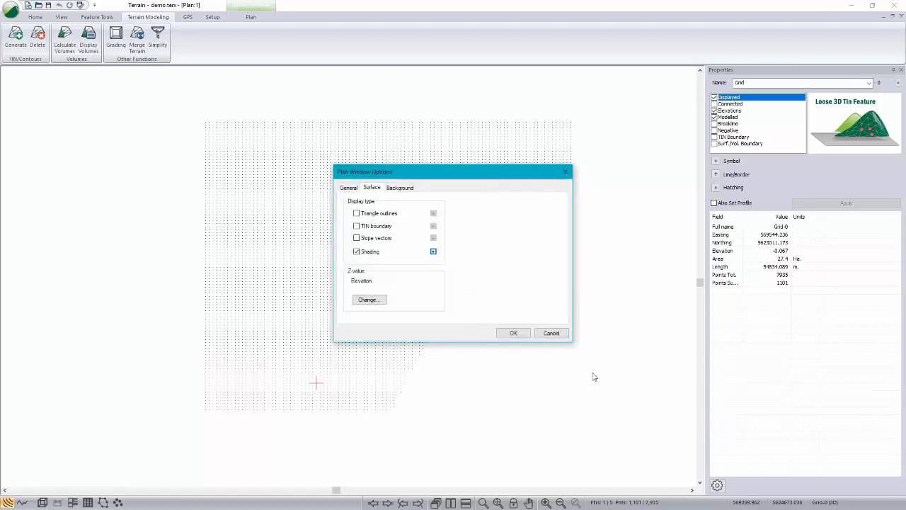
{"action": "left_click", "coordinate": [520, 332]}
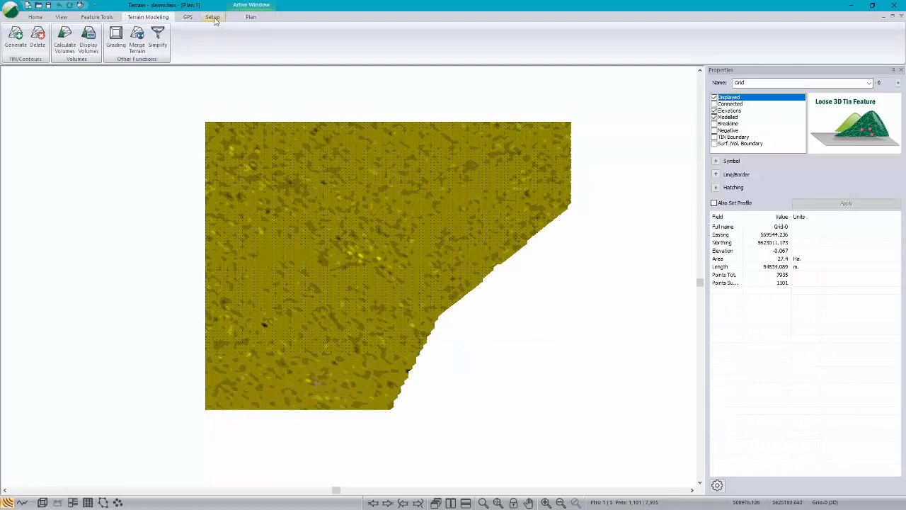
Step: Apply the saved screen layout aaa.ilt to the difference grid's plan view
{"action": "left_click", "coordinate": [61, 19]}
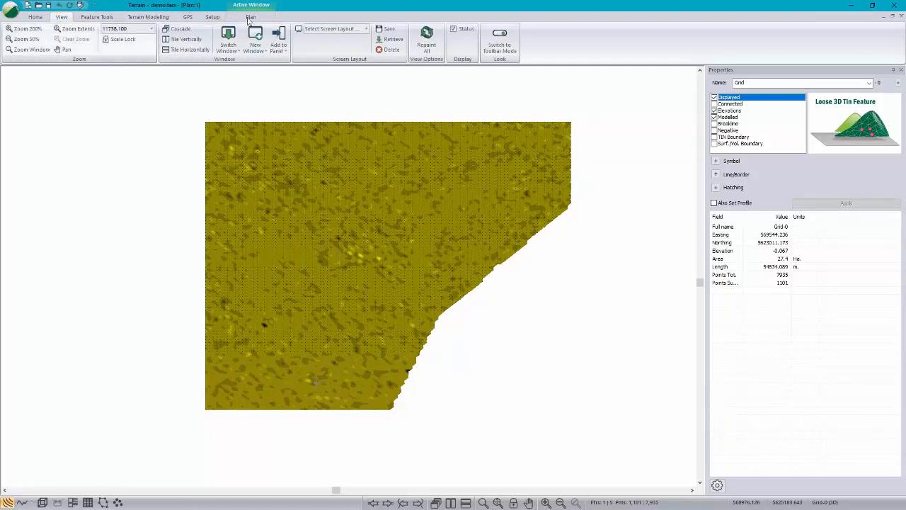
{"action": "left_click", "coordinate": [365, 29]}
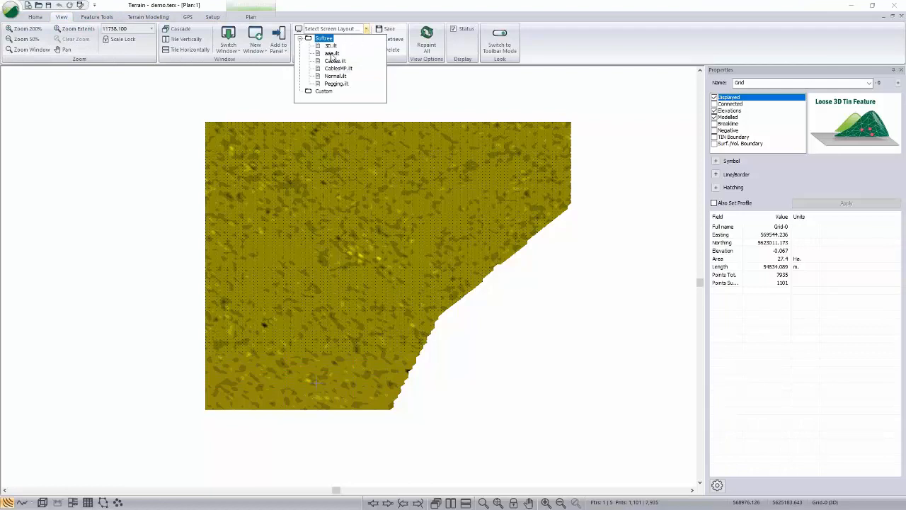
{"action": "left_click", "coordinate": [331, 53]}
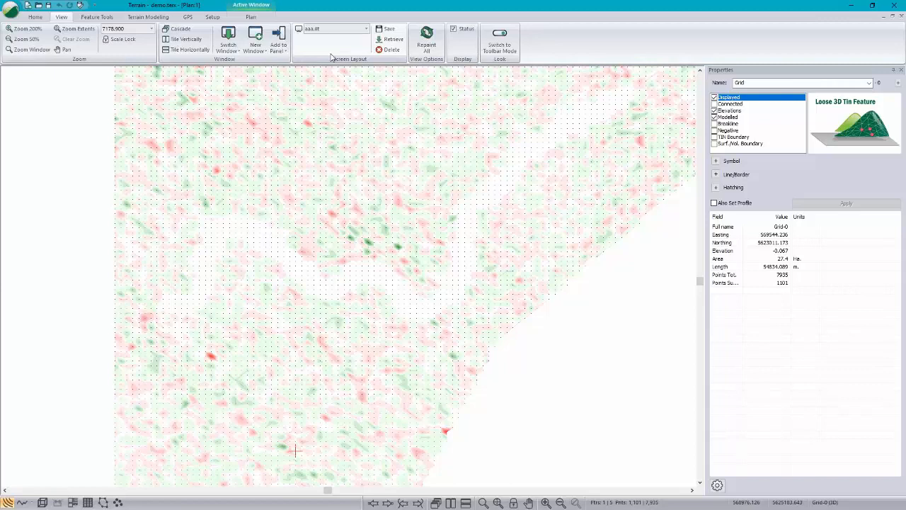
Step: Select grid points inside the unshaded road corridor and at the strongest red and green spots to check their elevation differences
{"action": "mouse_move", "coordinate": [363, 104]}
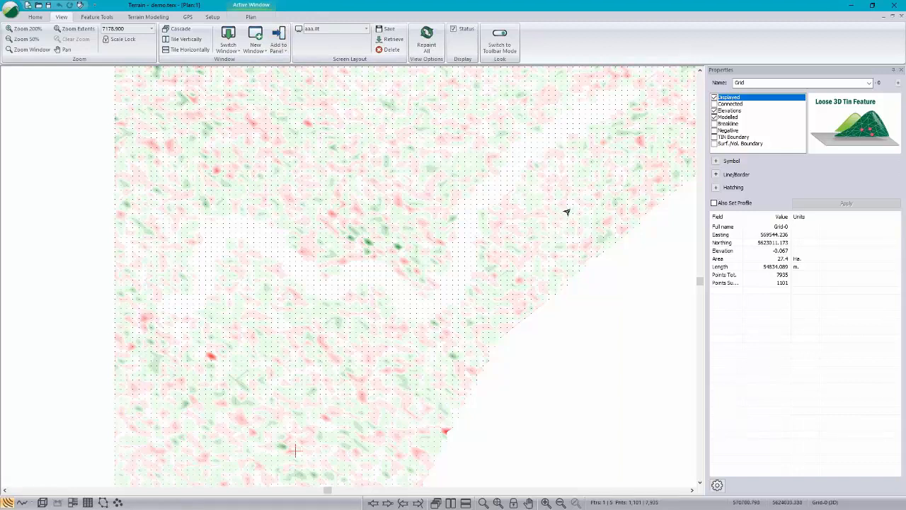
{"action": "mouse_move", "coordinate": [566, 211]}
{"action": "left_click", "coordinate": [407, 312]}
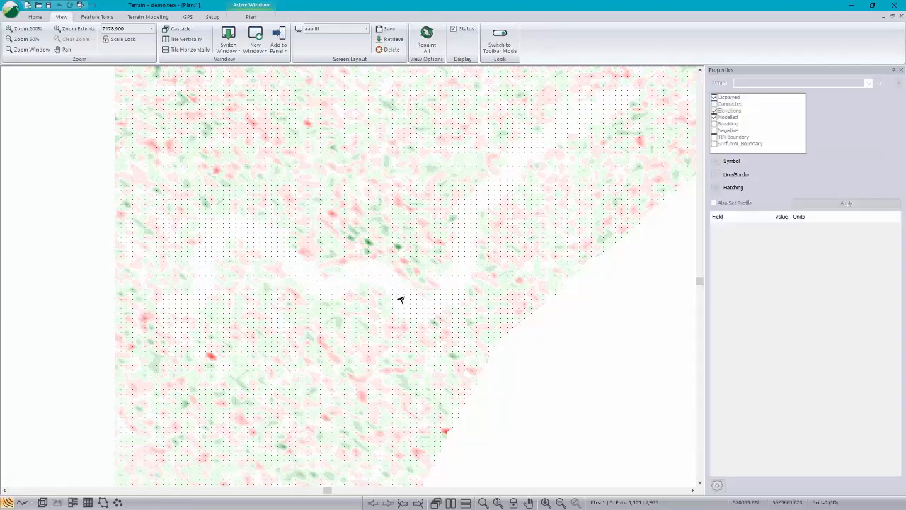
{"action": "left_click", "coordinate": [404, 294]}
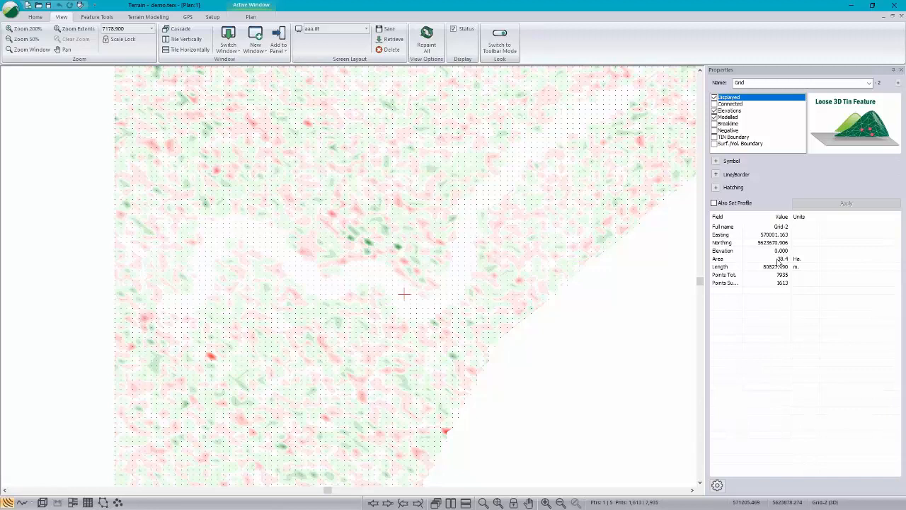
{"action": "left_click", "coordinate": [207, 359]}
{"action": "left_click", "coordinate": [363, 245]}
Step: Close the demo.terx terrain without saving its changes, returning to the LiDAR all.terx window
{"action": "left_click", "coordinate": [11, 9]}
{"action": "left_click", "coordinate": [24, 54]}
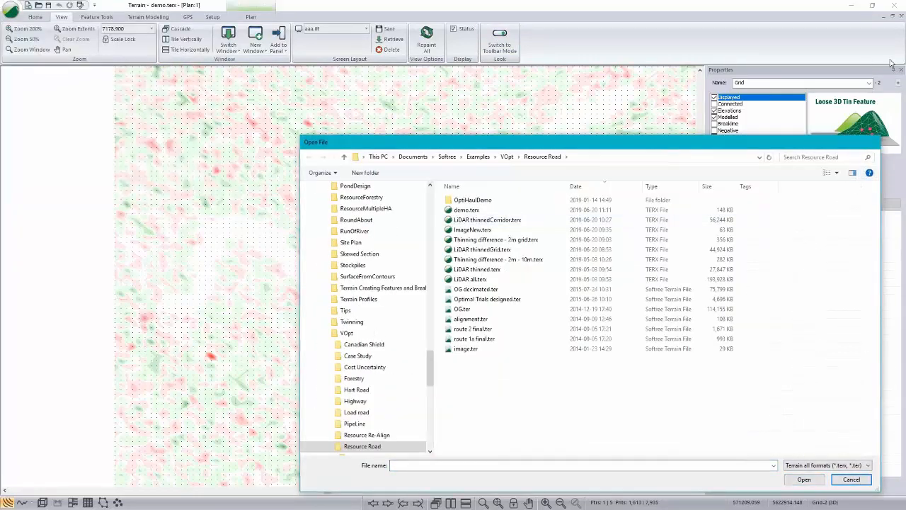
{"action": "left_click", "coordinate": [874, 141]}
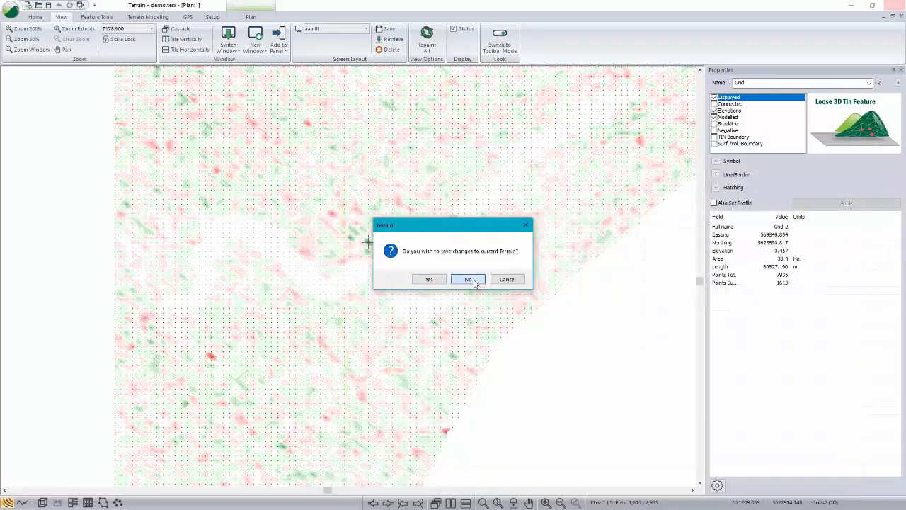
{"action": "left_click", "coordinate": [469, 279]}
Step: Open LiDAR thinnedGrid.terx from the Resource Road folder, discarding the changes to the current terrain
{"action": "left_click", "coordinate": [11, 11]}
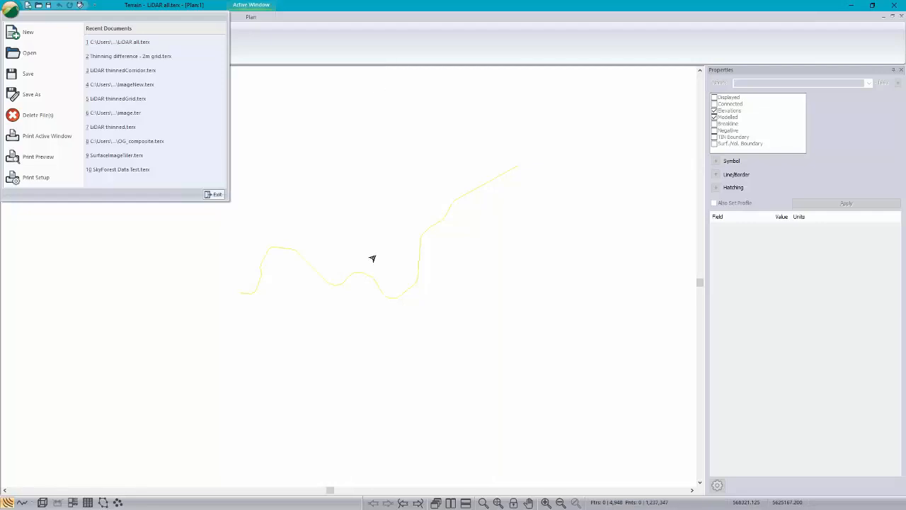
{"action": "left_click", "coordinate": [27, 55]}
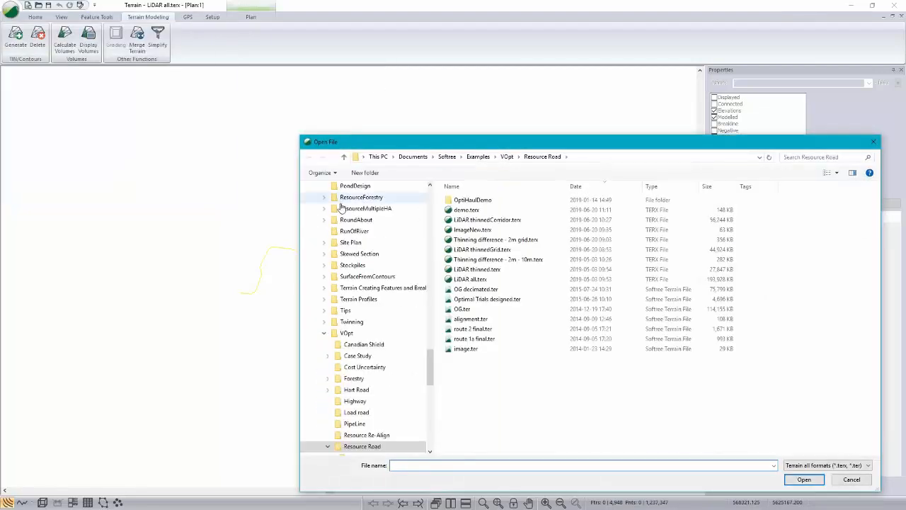
{"action": "left_click", "coordinate": [467, 251]}
{"action": "left_click", "coordinate": [804, 479]}
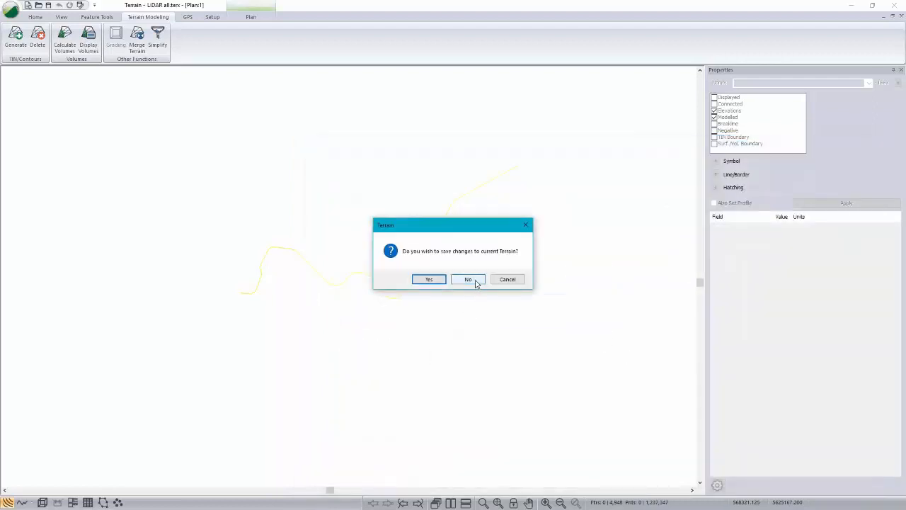
{"action": "left_click", "coordinate": [476, 280]}
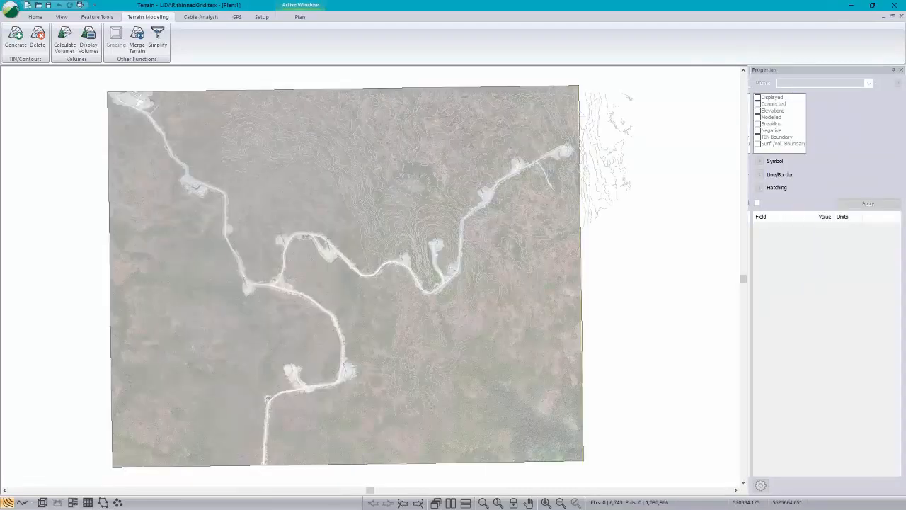
Step: Select all features and examine the grid-thinned LiDAR points around the road bend over the aerial image
{"action": "scroll", "coordinate": [385, 275], "scroll_direction": "up", "scroll_amount": 3}
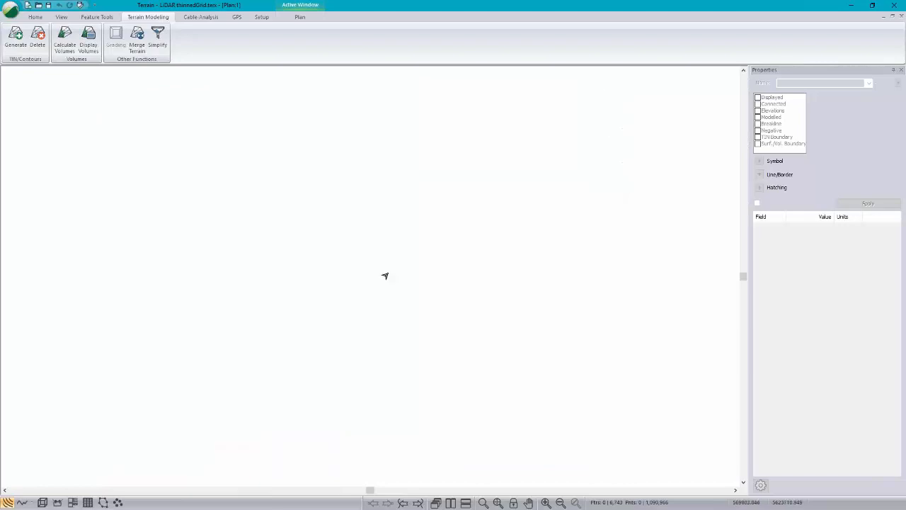
{"action": "scroll", "coordinate": [385, 276], "scroll_direction": "up", "scroll_amount": 1}
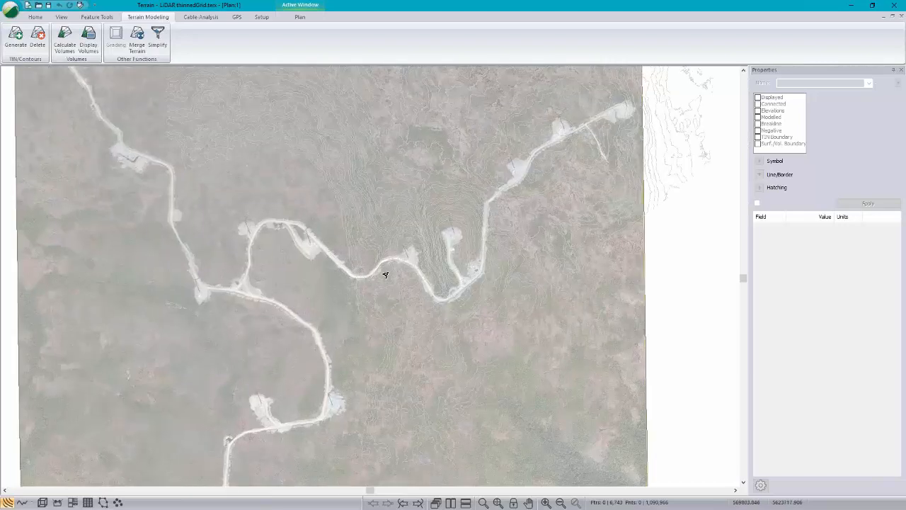
{"action": "scroll", "coordinate": [385, 276], "scroll_direction": "up", "scroll_amount": 2}
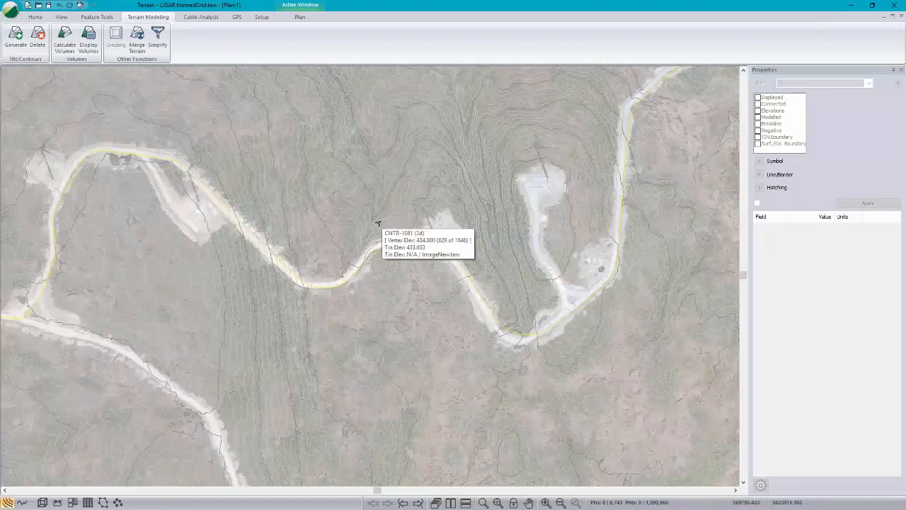
{"action": "scroll", "coordinate": [378, 257], "scroll_direction": "up", "scroll_amount": 3}
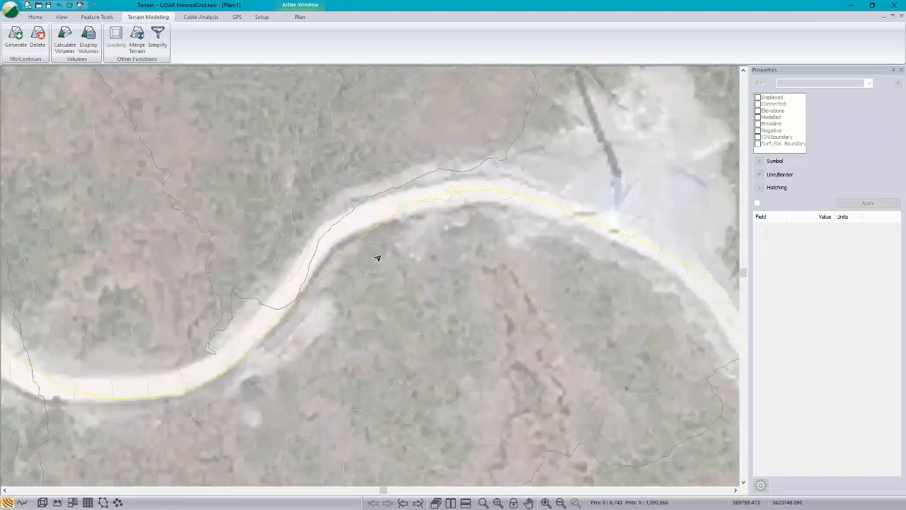
{"action": "left_click", "coordinate": [378, 258]}
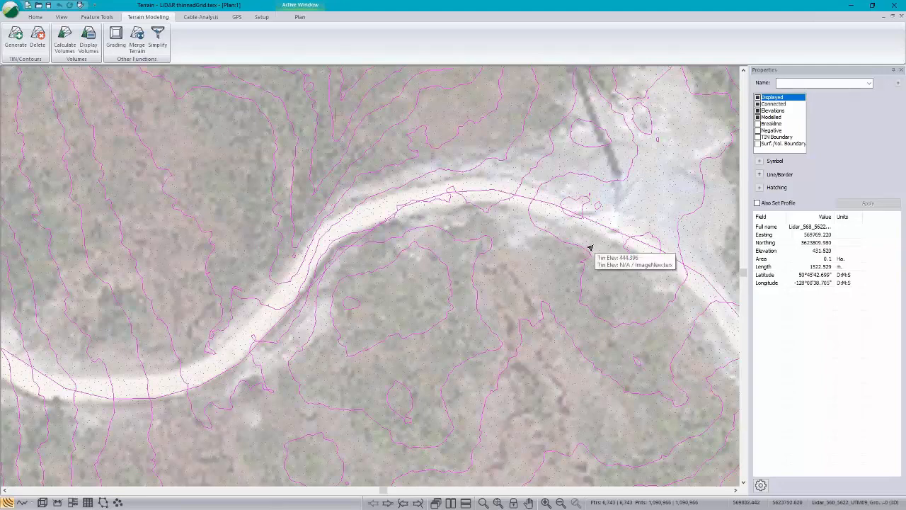
{"action": "scroll", "coordinate": [386, 224], "scroll_direction": "down", "scroll_amount": 1}
{"action": "scroll", "coordinate": [386, 224], "scroll_direction": "down", "scroll_amount": 1}
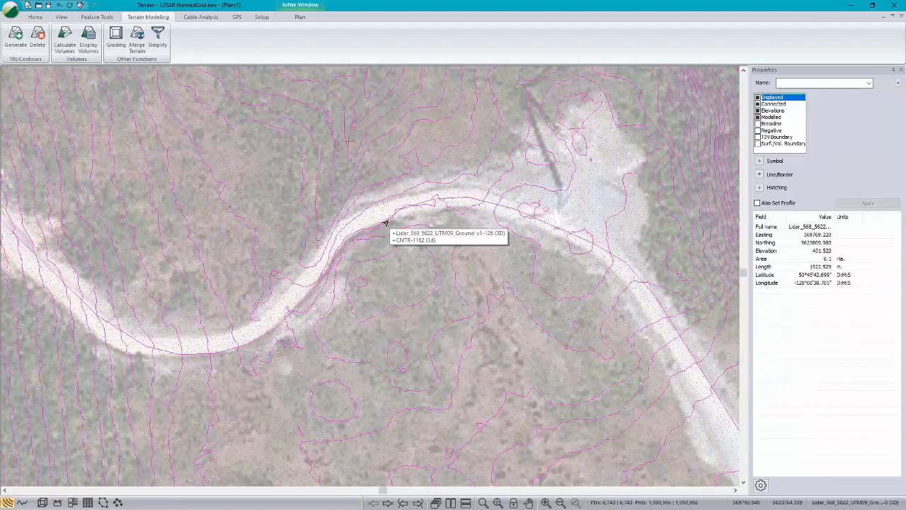
Step: Open LiDAR thinnedCorridor.terx from the Resource Road folder
{"action": "left_click", "coordinate": [10, 10]}
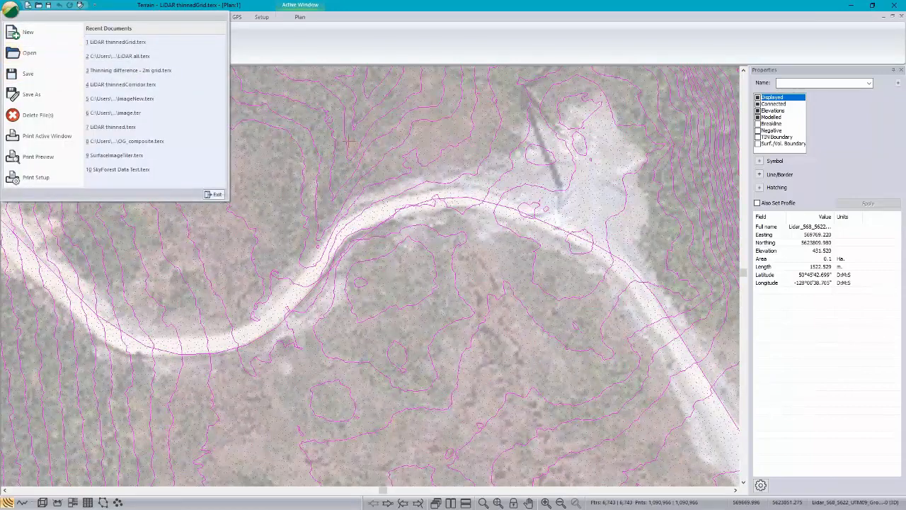
{"action": "left_click", "coordinate": [30, 54]}
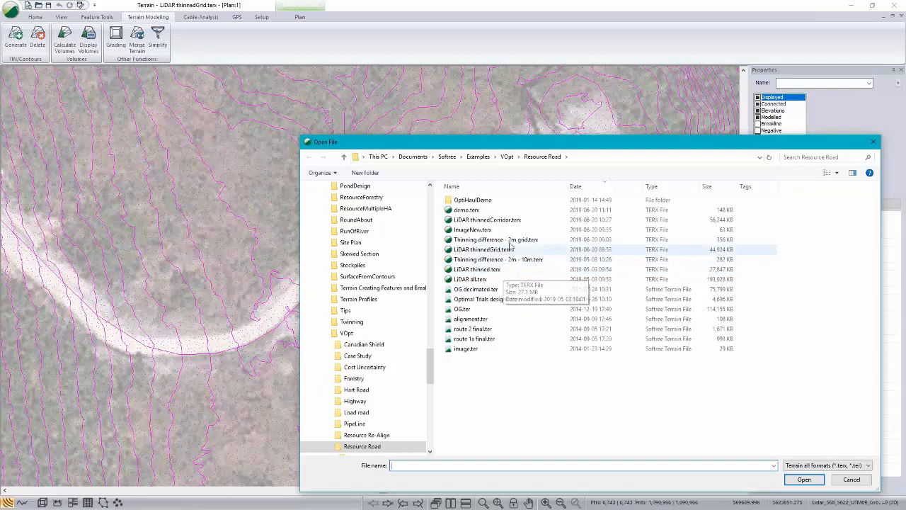
{"action": "left_click", "coordinate": [487, 219]}
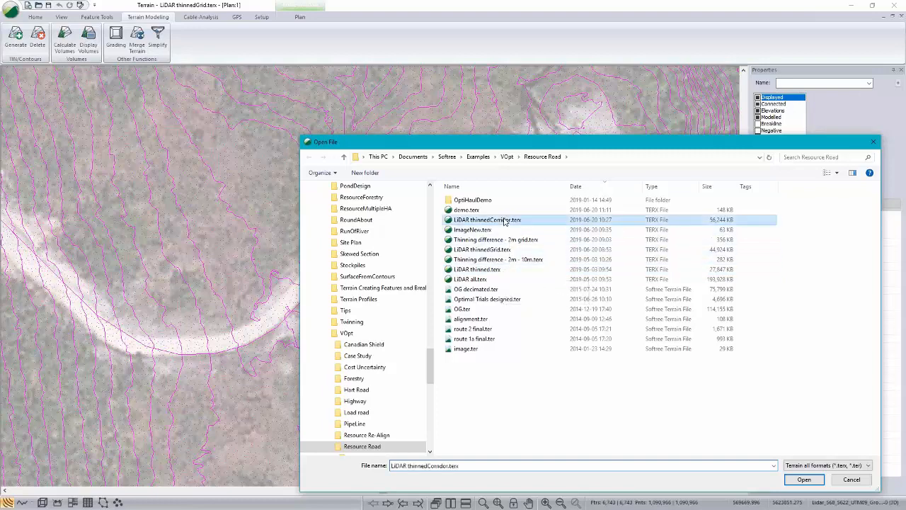
{"action": "left_click", "coordinate": [803, 480]}
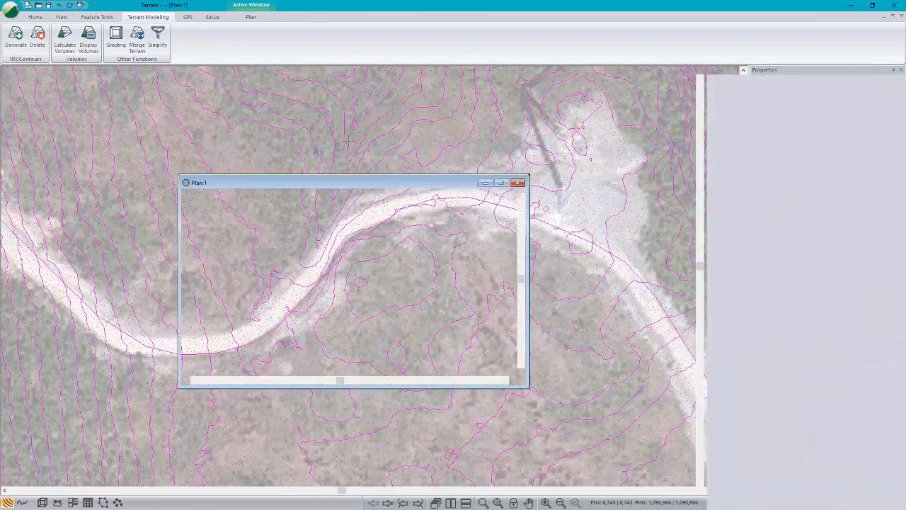
Step: Select all features around the road centreline and compare point density inside and outside the corridor, ending with one LiDAR feature selected
{"action": "scroll", "coordinate": [383, 305], "scroll_direction": "up", "scroll_amount": 5}
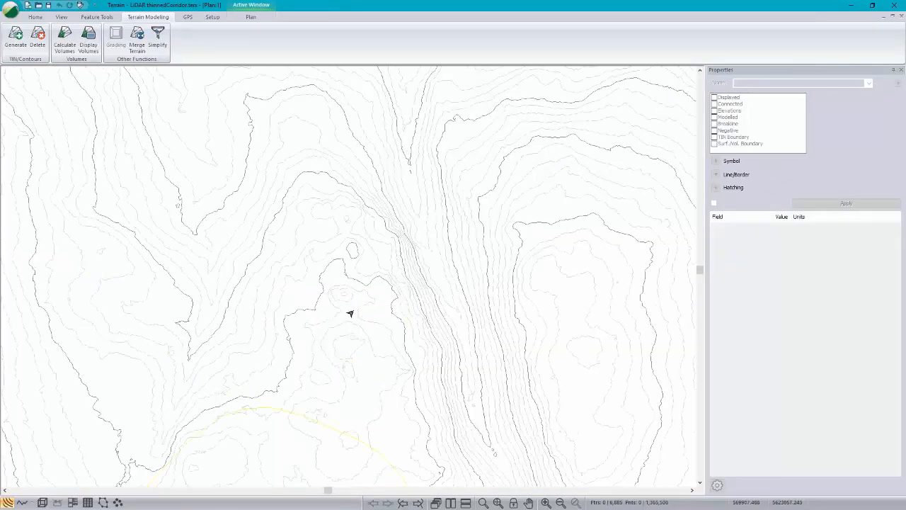
{"action": "middle_click_drag", "start_coordinate": [367, 285], "coordinate": [402, 217]}
{"action": "scroll", "coordinate": [400, 219], "scroll_direction": "up", "scroll_amount": 1}
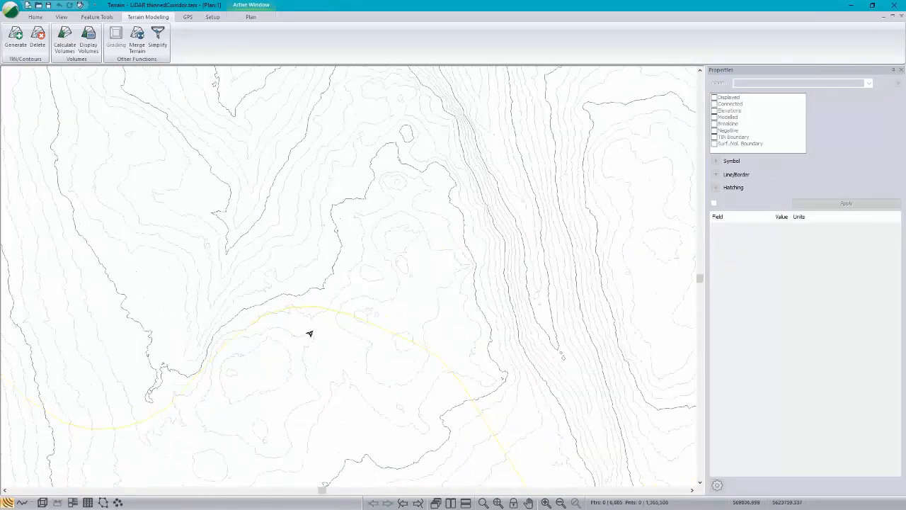
{"action": "left_click", "coordinate": [321, 324]}
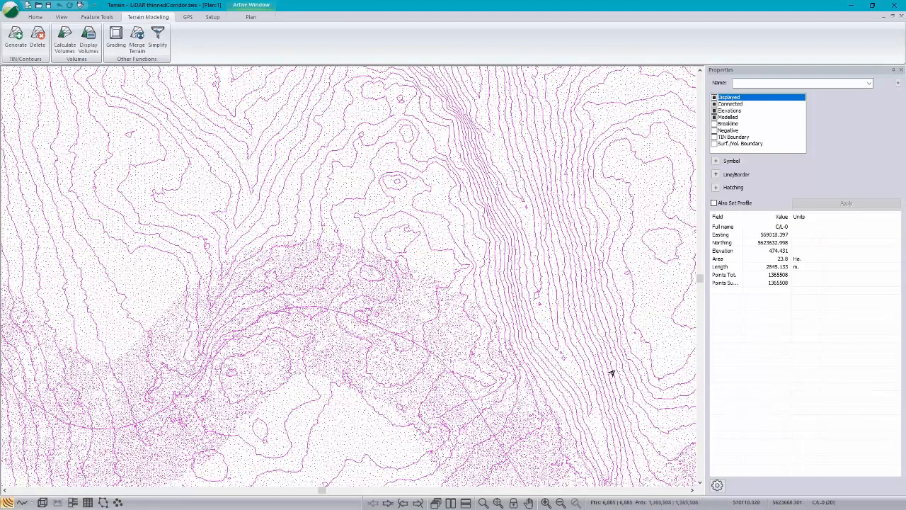
{"action": "left_click", "coordinate": [448, 204]}
{"action": "scroll", "coordinate": [454, 204], "scroll_direction": "up", "scroll_amount": 3}
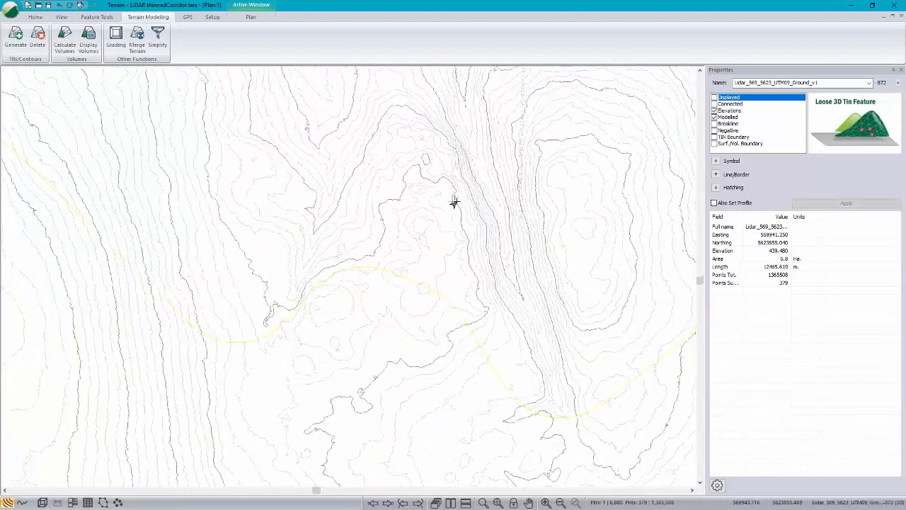
{"action": "scroll", "coordinate": [454, 204], "scroll_direction": "down", "scroll_amount": 5}
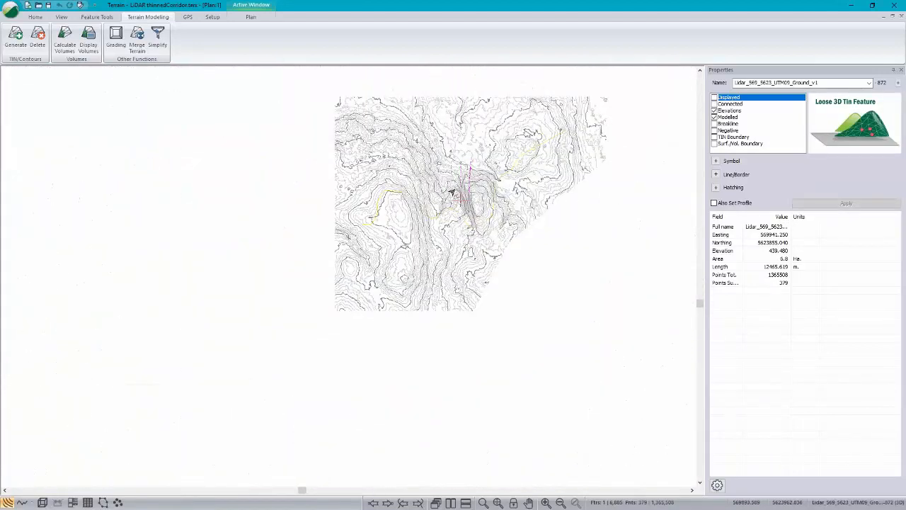
Step: Clear the feature selection and look over the contours of the corridor-thinned terrain around the road centreline
{"action": "middle_click_drag", "start_coordinate": [453, 189], "coordinate": [374, 269]}
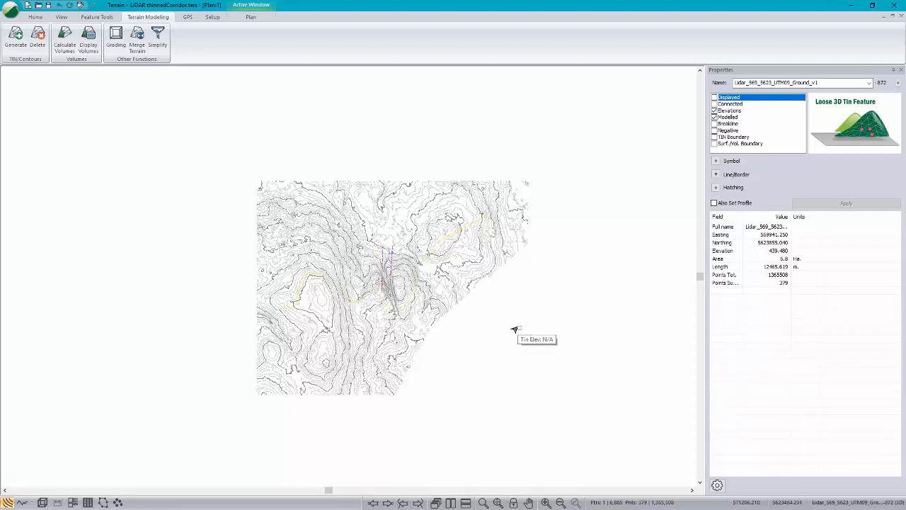
{"action": "left_click", "coordinate": [514, 330]}
{"action": "scroll", "coordinate": [346, 281], "scroll_direction": "up", "scroll_amount": 1}
{"action": "scroll", "coordinate": [345, 280], "scroll_direction": "up", "scroll_amount": 3}
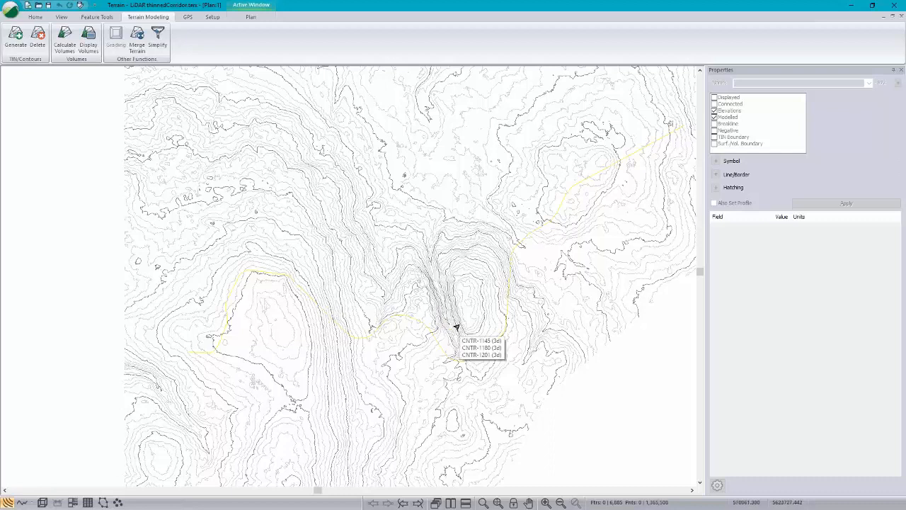
{"action": "left_click", "coordinate": [214, 18]}
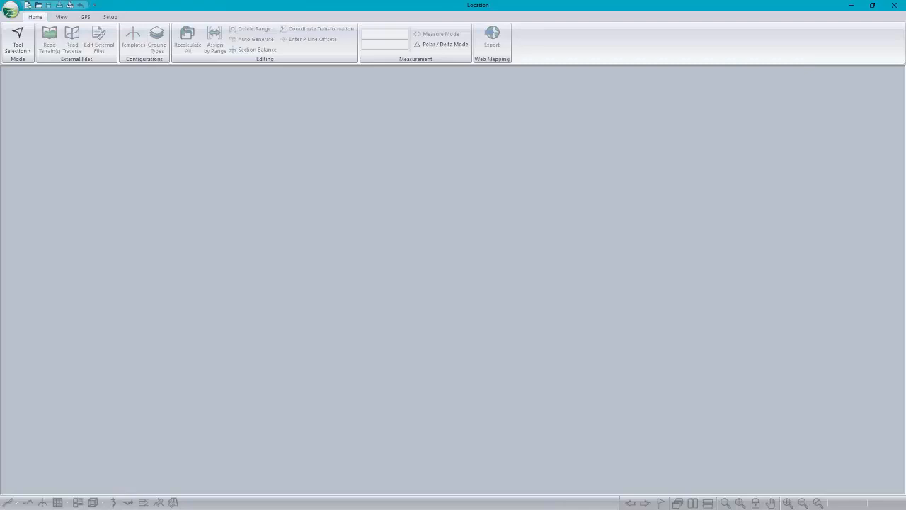
Step: Start a new design in the Location module, using LiDAR thinnedCorridor.terx as the original ground terrain surface
{"action": "left_click", "coordinate": [15, 18]}
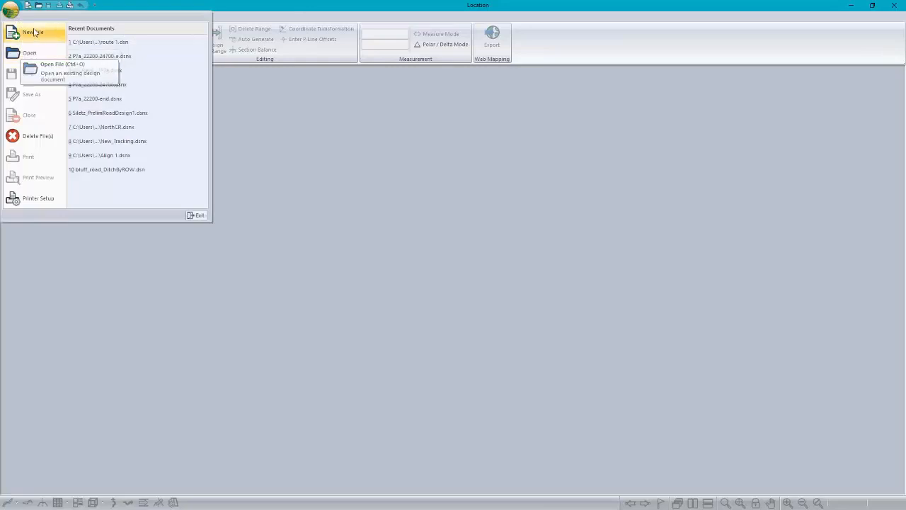
{"action": "left_click", "coordinate": [36, 32]}
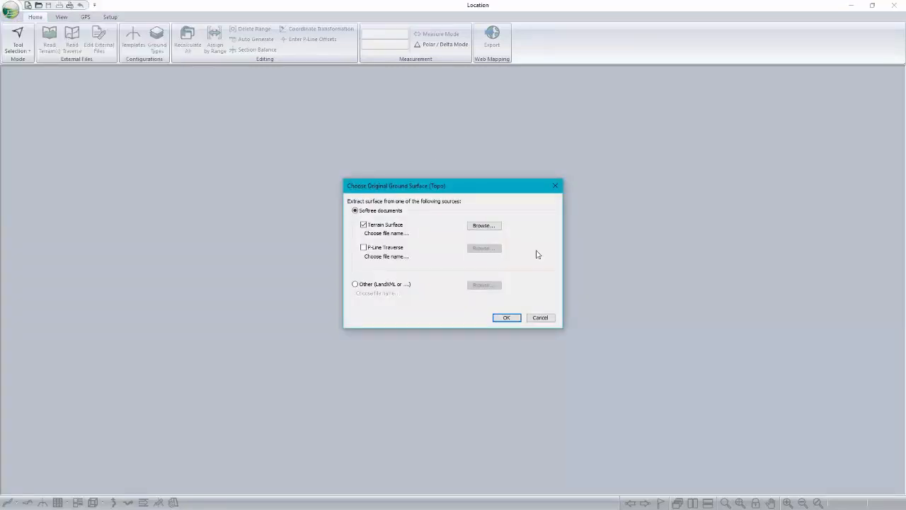
{"action": "left_click", "coordinate": [488, 227]}
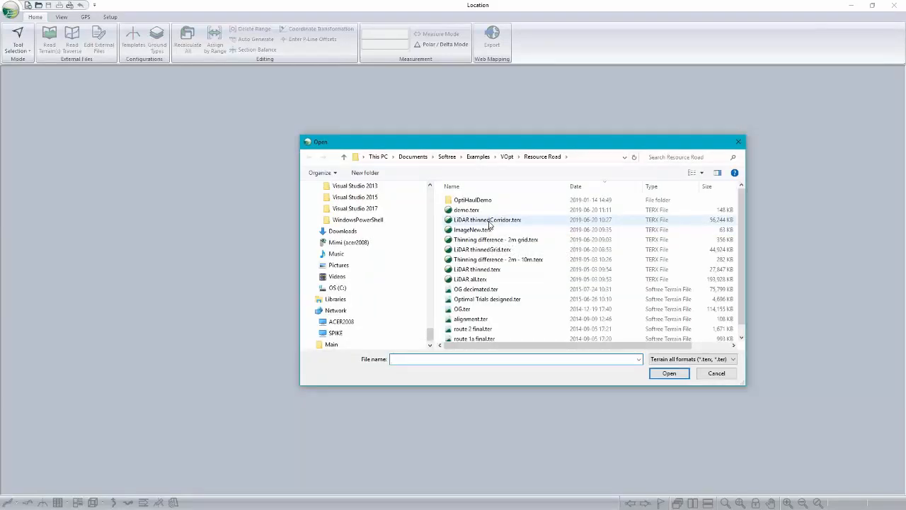
{"action": "left_click", "coordinate": [489, 220]}
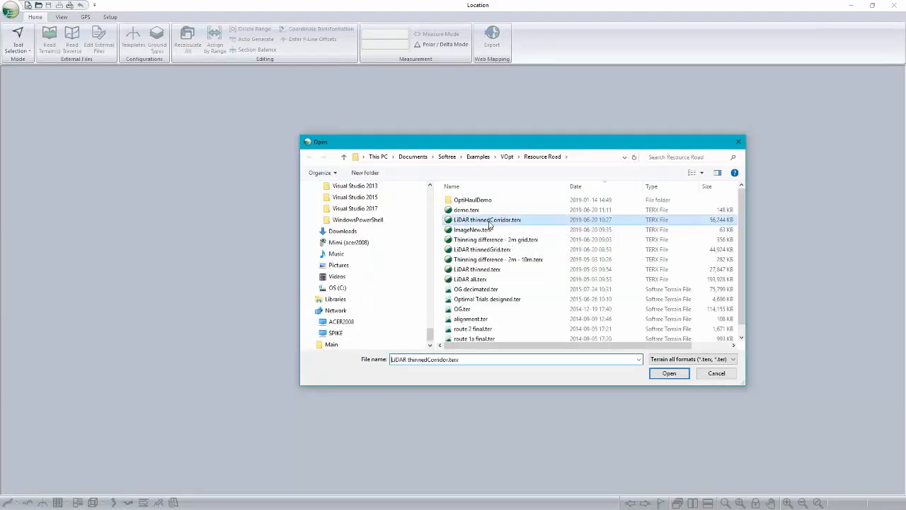
{"action": "left_click", "coordinate": [669, 374]}
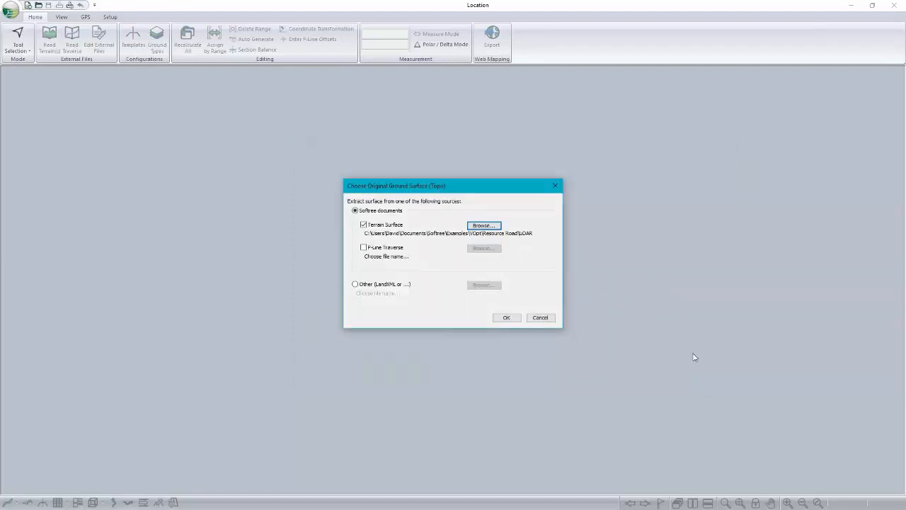
{"action": "left_click", "coordinate": [511, 319]}
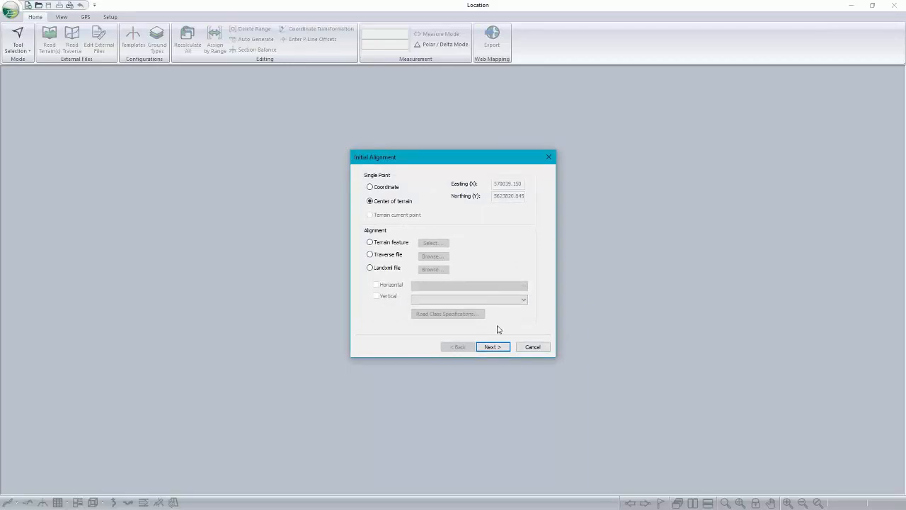
Step: Set the initial alignment from the LandXML file Alignment.xml with horizontal alignment route 1 and finish creating the design
{"action": "left_click", "coordinate": [369, 268]}
{"action": "left_click", "coordinate": [430, 269]}
{"action": "left_click", "coordinate": [469, 230]}
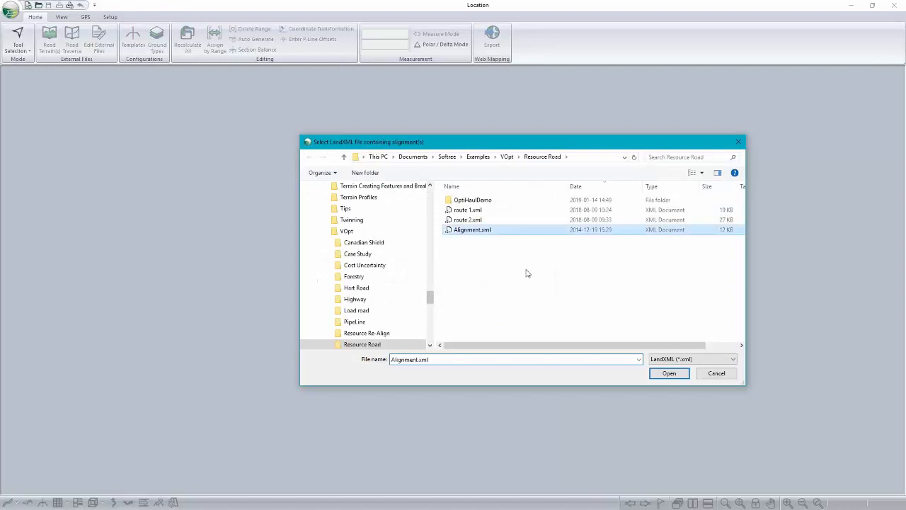
{"action": "left_click", "coordinate": [670, 378]}
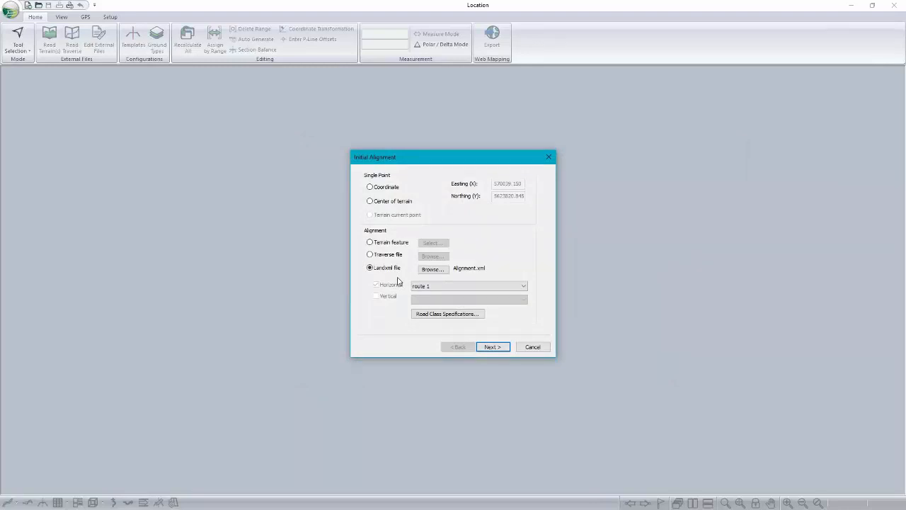
{"action": "left_click", "coordinate": [493, 347]}
{"action": "left_click", "coordinate": [493, 347]}
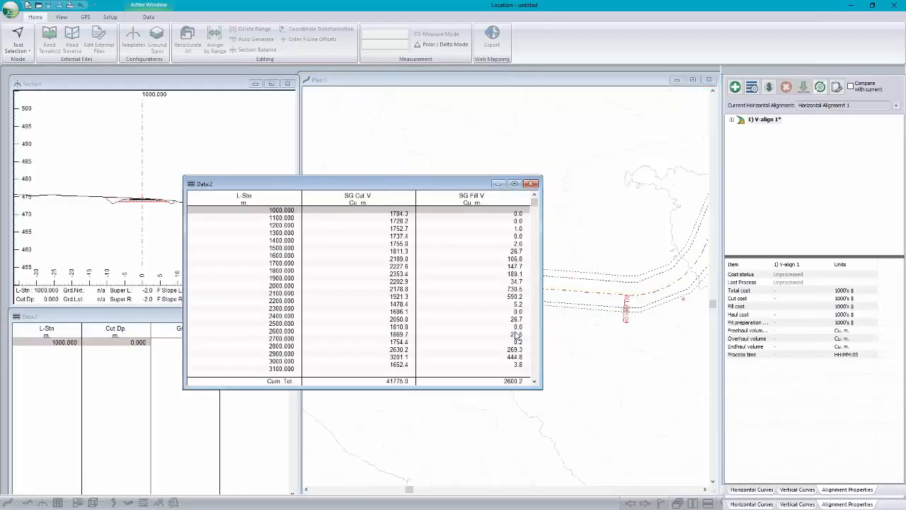
Step: Minimize the cut and fill volume table and frame the road alignment's bends in the plan view
{"action": "left_click", "coordinate": [500, 183]}
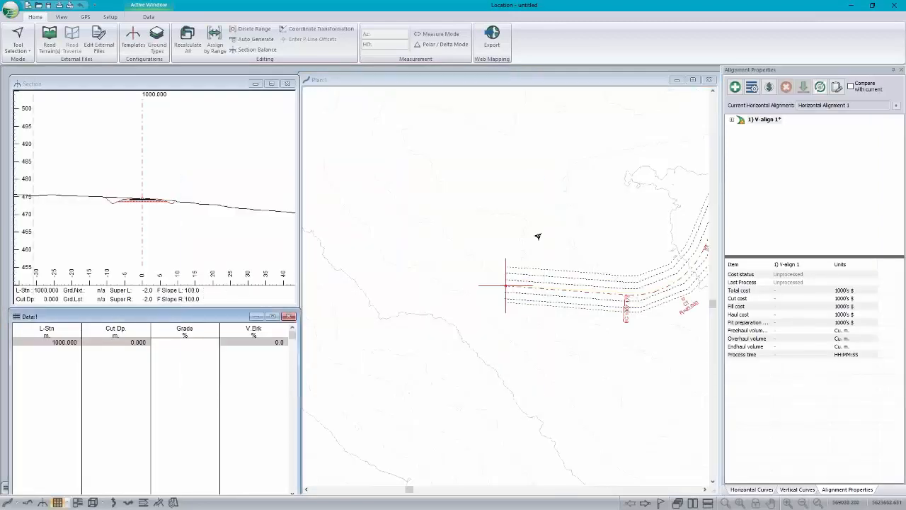
{"action": "scroll", "coordinate": [538, 239], "scroll_direction": "up", "scroll_amount": 3}
{"action": "middle_click_drag", "start_coordinate": [651, 150], "coordinate": [493, 284]}
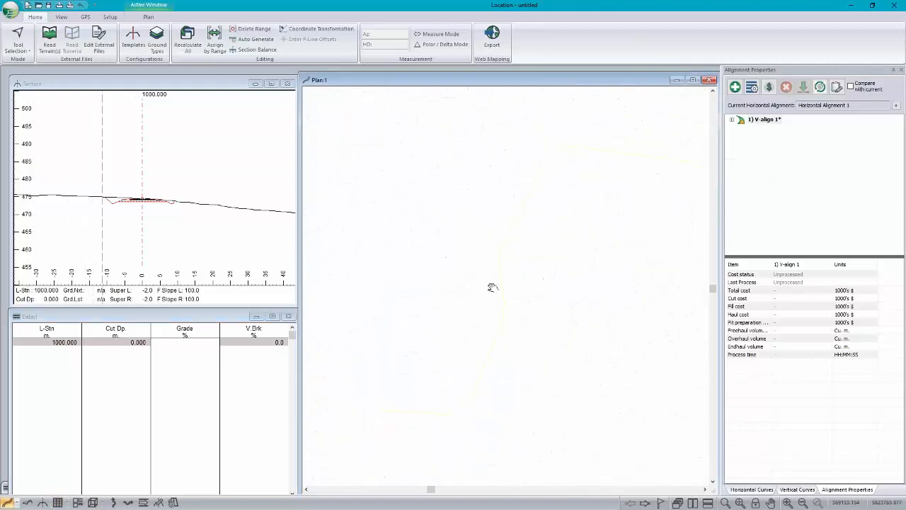
Step: Examine the ground profile and mass haul diagram, and check station and terrain elevation along the centreline in plan
{"action": "left_click", "coordinate": [26, 503]}
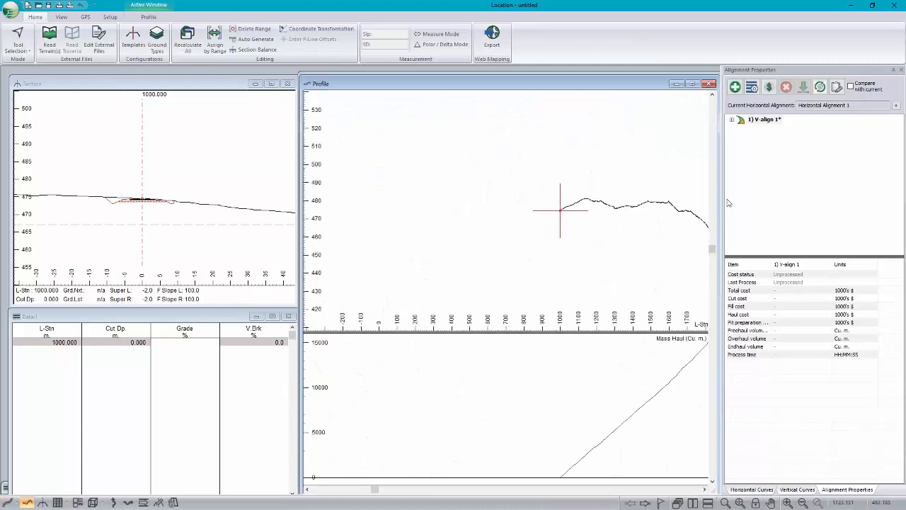
{"action": "middle_click_drag", "start_coordinate": [531, 210], "coordinate": [504, 205]}
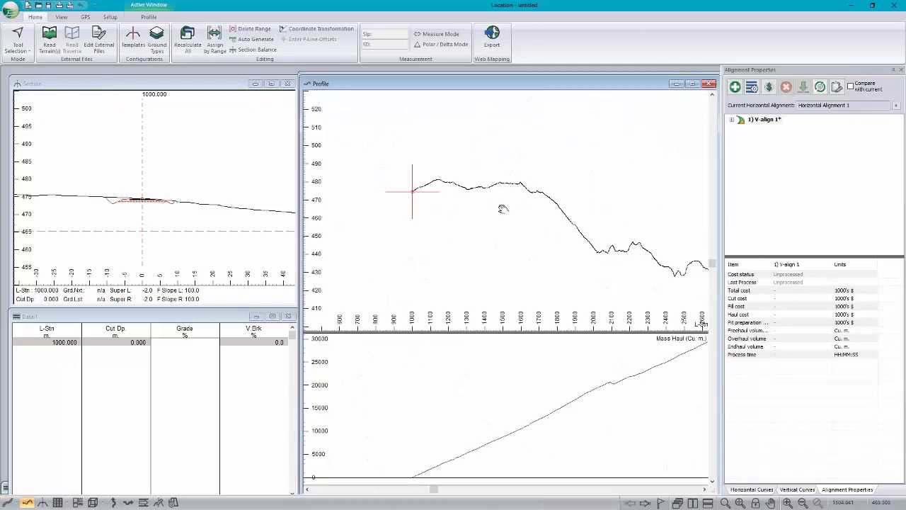
{"action": "scroll", "coordinate": [503, 209], "scroll_direction": "down", "scroll_amount": 1}
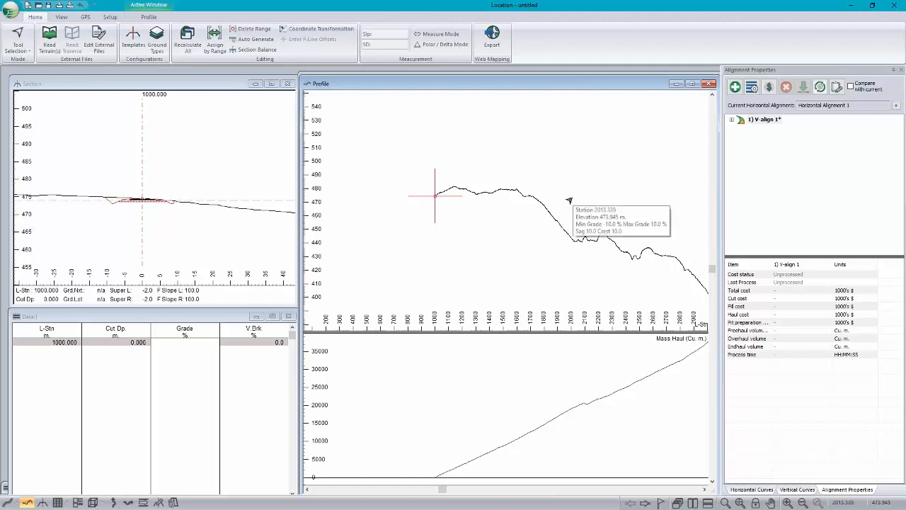
{"action": "left_click", "coordinate": [509, 72]}
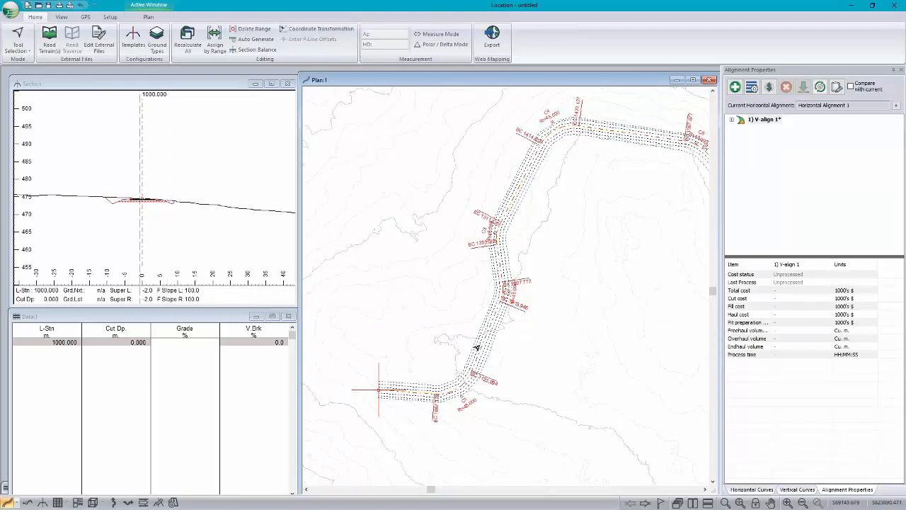
{"action": "mouse_move", "coordinate": [477, 347]}
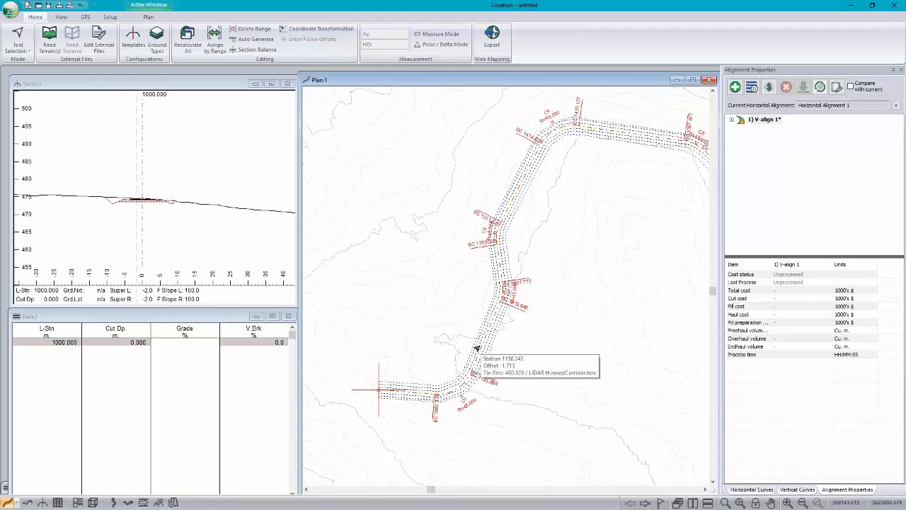
{"action": "mouse_move", "coordinate": [527, 163]}
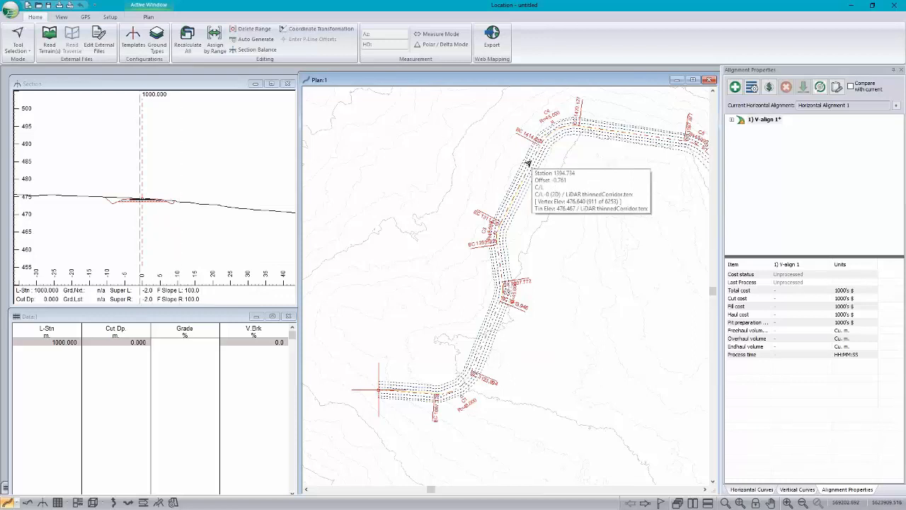
{"action": "mouse_move", "coordinate": [171, 167]}
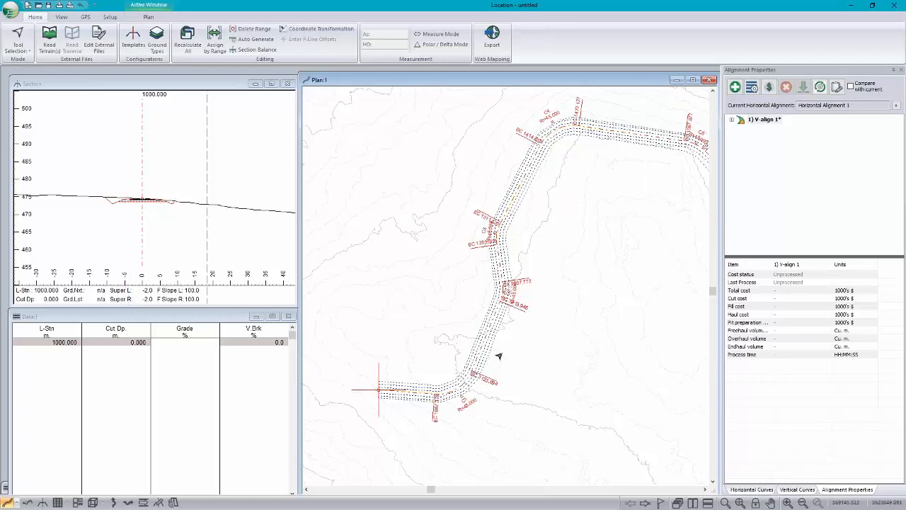
Step: Enlarge the road cross-section at station 1000 and open the template editor for it
{"action": "left_click", "coordinate": [143, 200]}
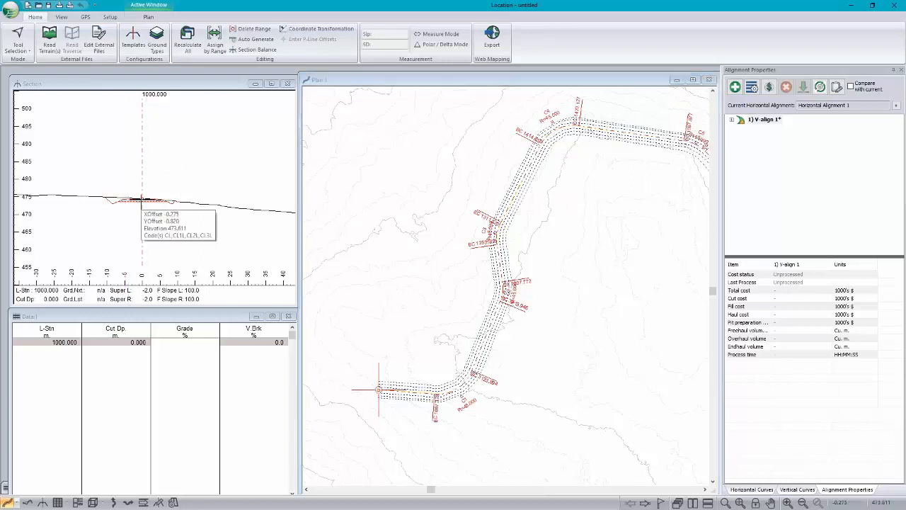
{"action": "scroll", "coordinate": [142, 200], "scroll_direction": "up", "scroll_amount": 2}
{"action": "scroll", "coordinate": [142, 199], "scroll_direction": "up", "scroll_amount": 2}
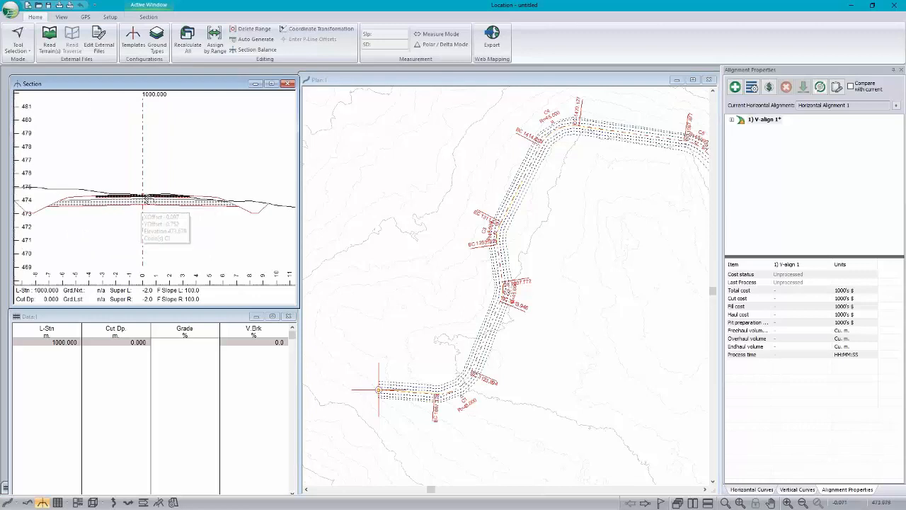
{"action": "middle_click_drag", "start_coordinate": [167, 189], "coordinate": [172, 187]}
{"action": "scroll", "coordinate": [172, 187], "scroll_direction": "up", "scroll_amount": 1}
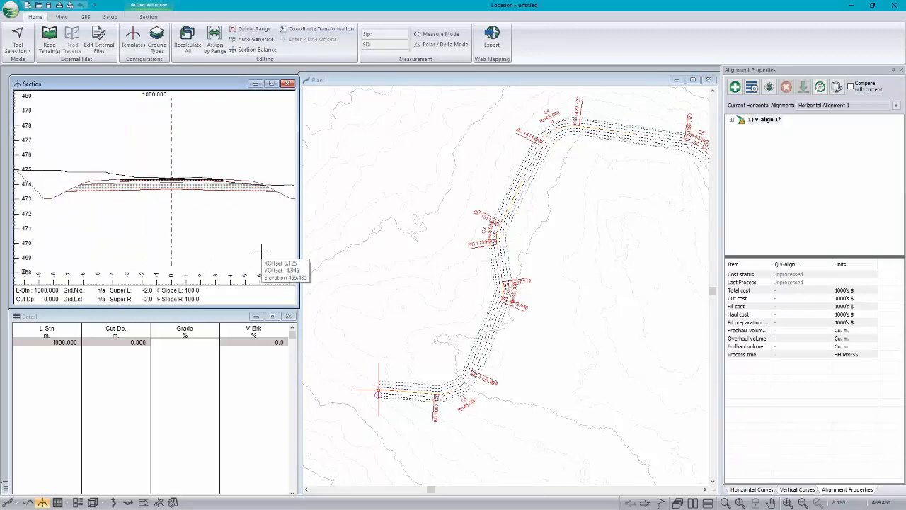
{"action": "right_click", "coordinate": [200, 159]}
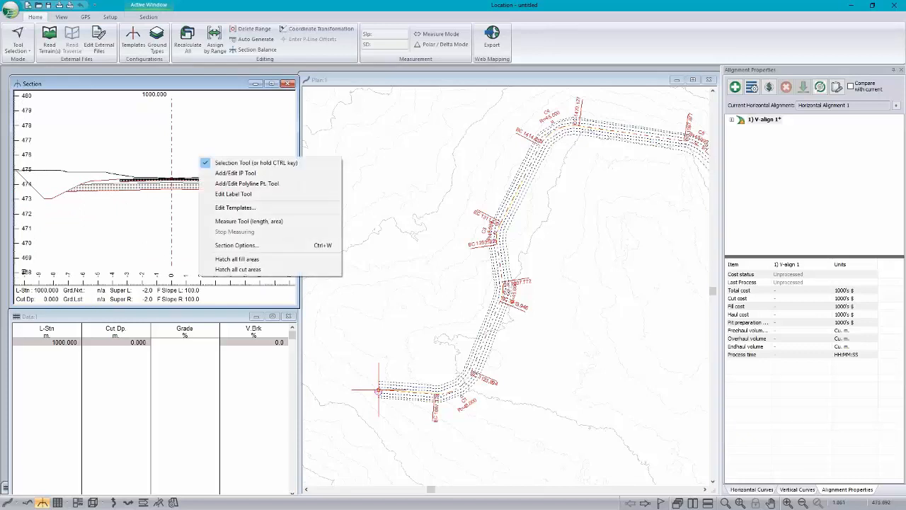
{"action": "left_click", "coordinate": [227, 211]}
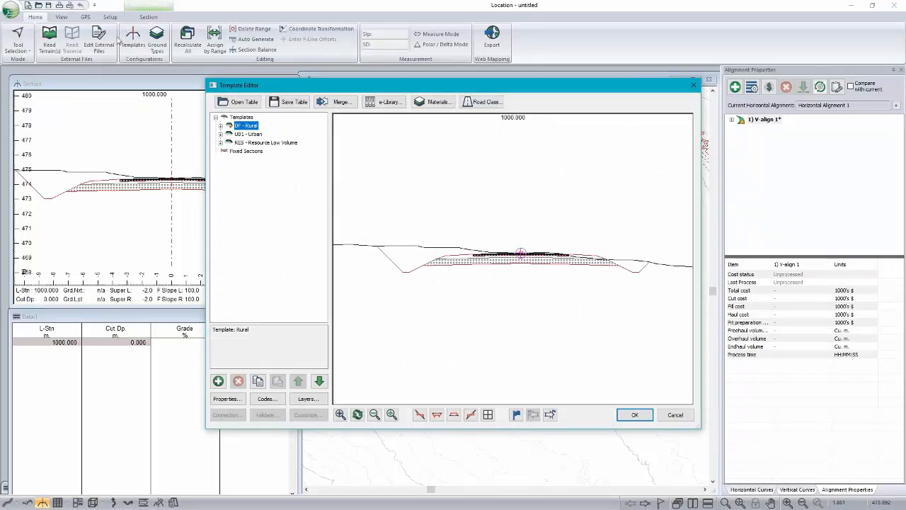
{"action": "mouse_move", "coordinate": [409, 191]}
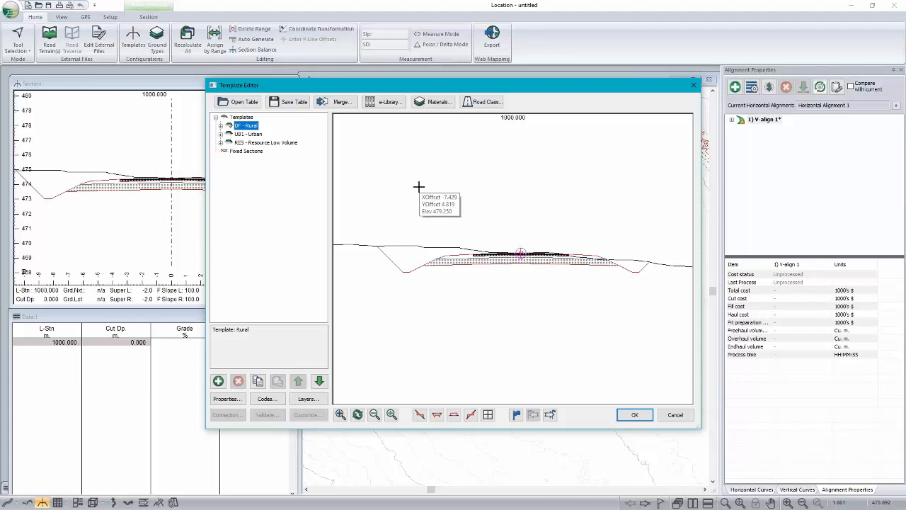
{"action": "left_click", "coordinate": [241, 101]}
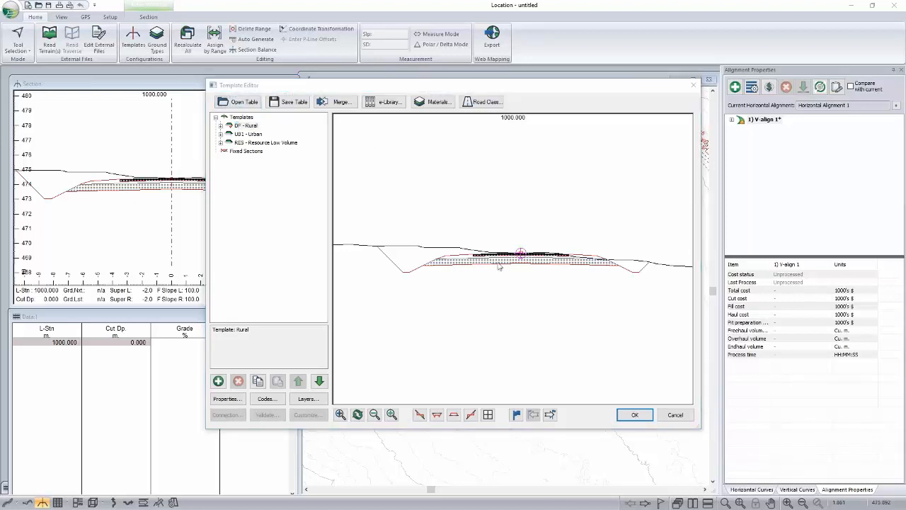
{"action": "left_click", "coordinate": [489, 239]}
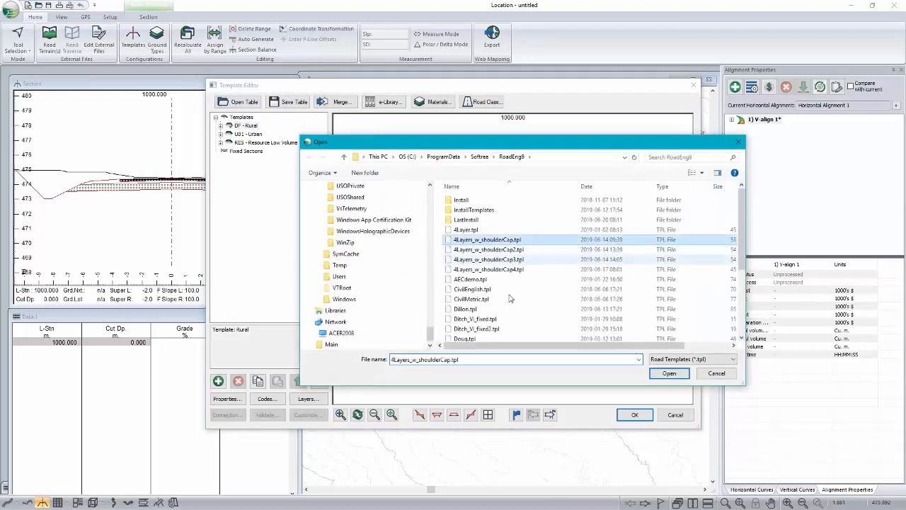
{"action": "scroll", "coordinate": [505, 310], "scroll_direction": "down", "scroll_amount": 4}
{"action": "left_click", "coordinate": [505, 277]}
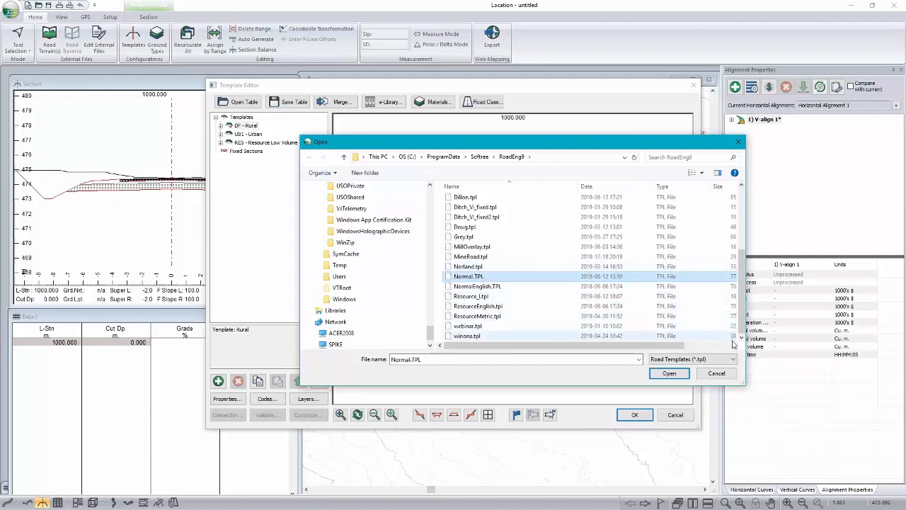
{"action": "left_click", "coordinate": [717, 373]}
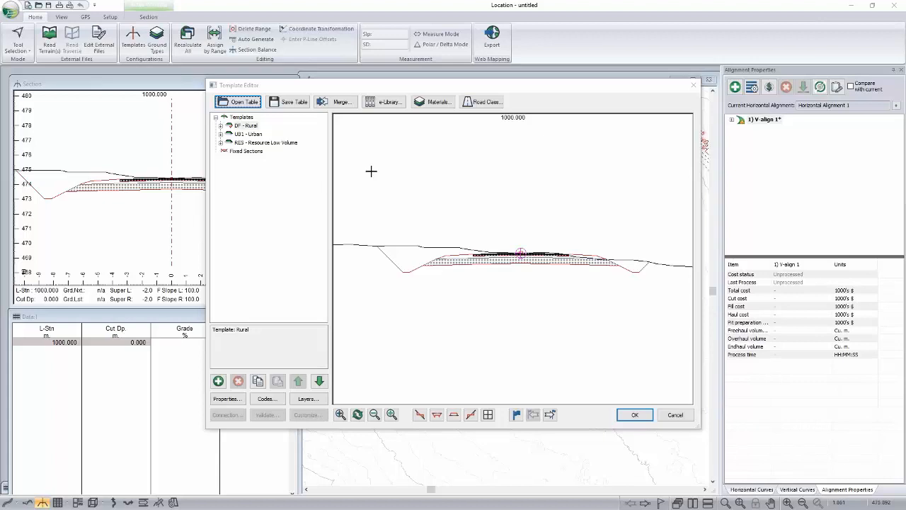
Step: Retrieve the Roadway Components template group from the online e-library and expand its folder in the template list
{"action": "left_click", "coordinate": [385, 101]}
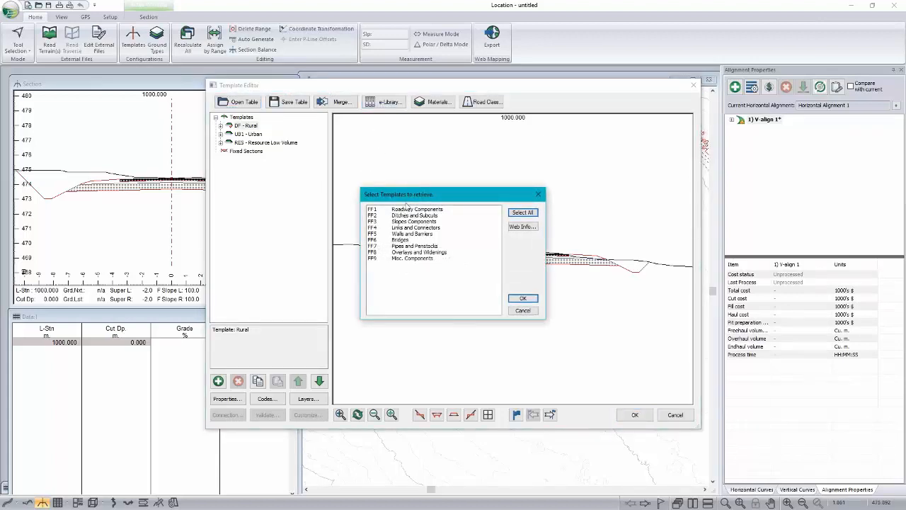
{"action": "left_click", "coordinate": [408, 209]}
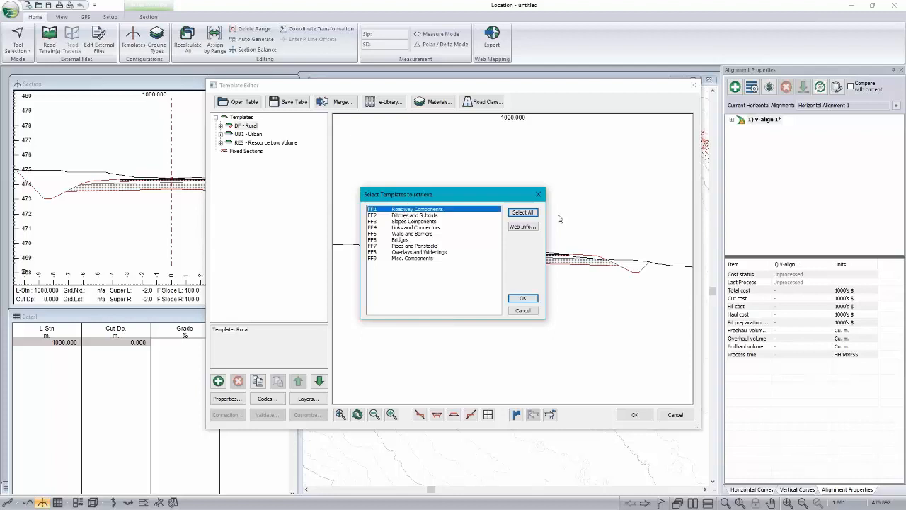
{"action": "left_click", "coordinate": [522, 298]}
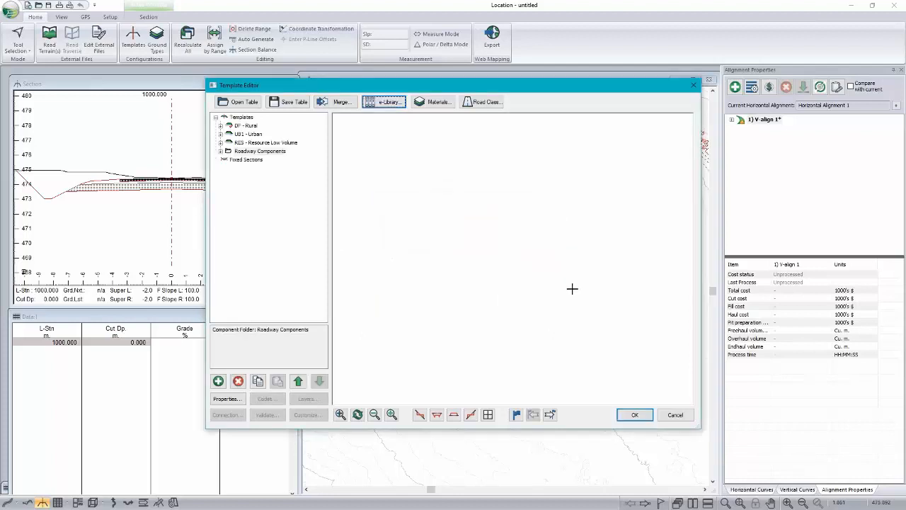
{"action": "left_click", "coordinate": [221, 151]}
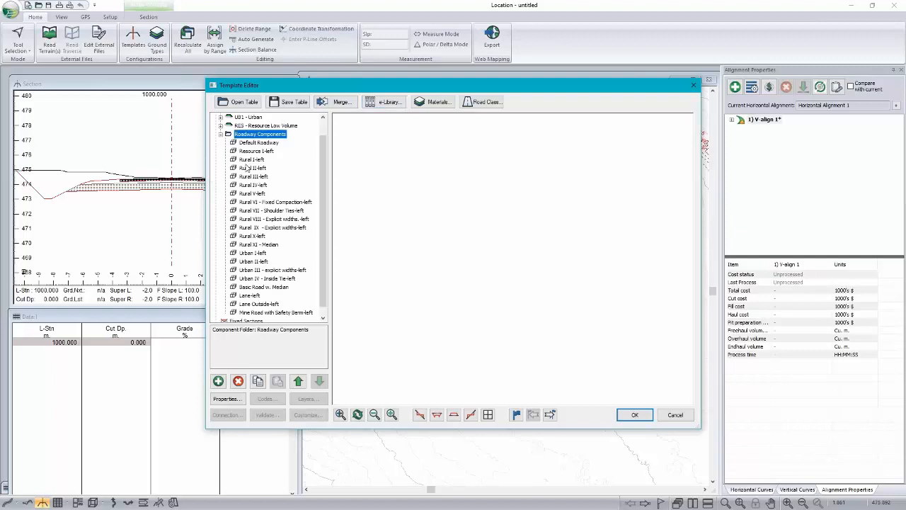
Step: Preview the Rural III, Rural VIII - Explicit widths and Urban I components in the Roadway Components folder
{"action": "left_click", "coordinate": [249, 176]}
{"action": "left_click", "coordinate": [252, 219]}
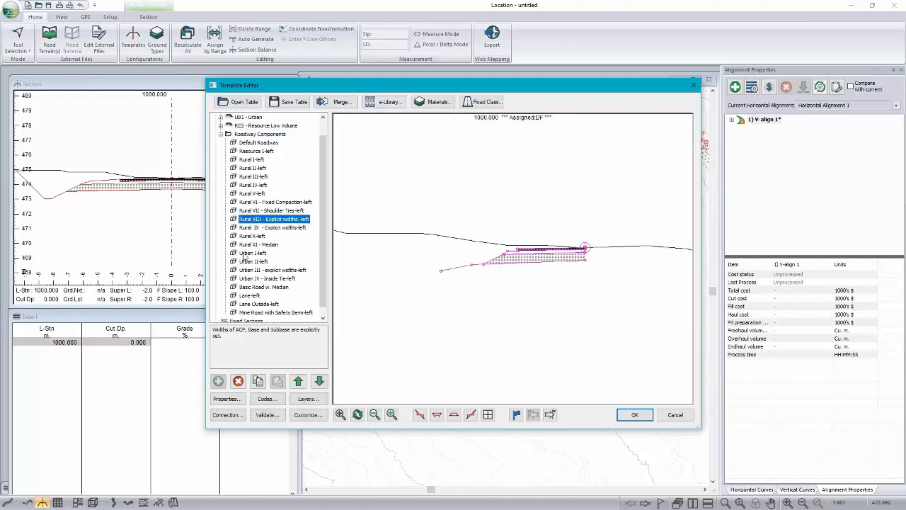
{"action": "left_click", "coordinate": [245, 253]}
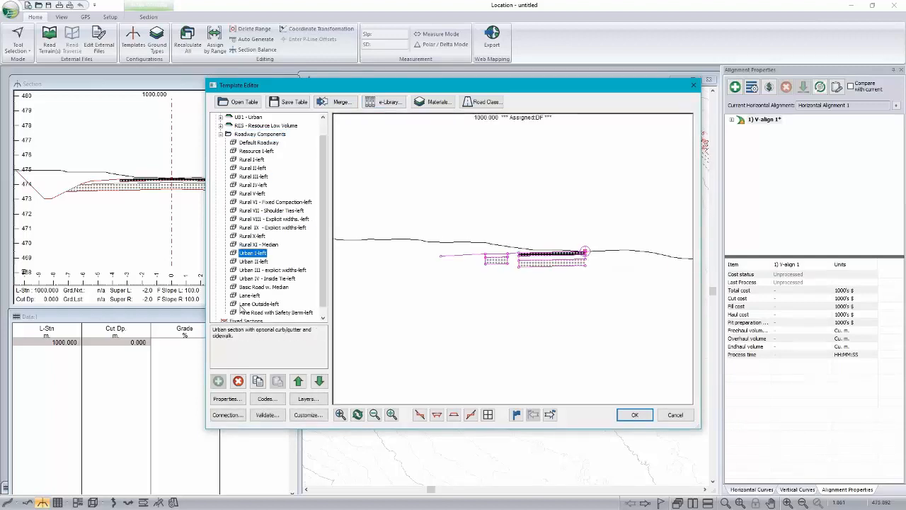
{"action": "scroll", "coordinate": [260, 261], "scroll_direction": "up", "scroll_amount": 1}
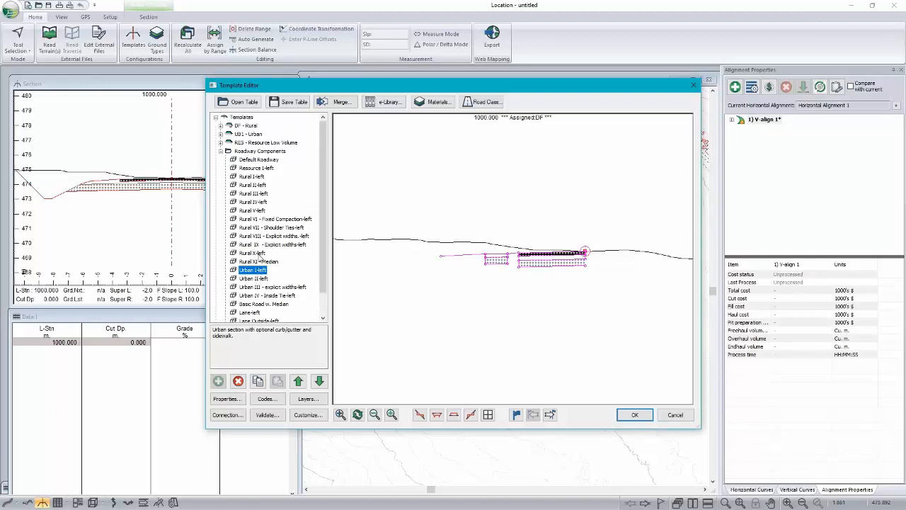
Step: Replace Rural I-left in the DF - Rural template with a copy of the Resource I-left roadway component, pasted as new left
{"action": "left_click", "coordinate": [265, 170]}
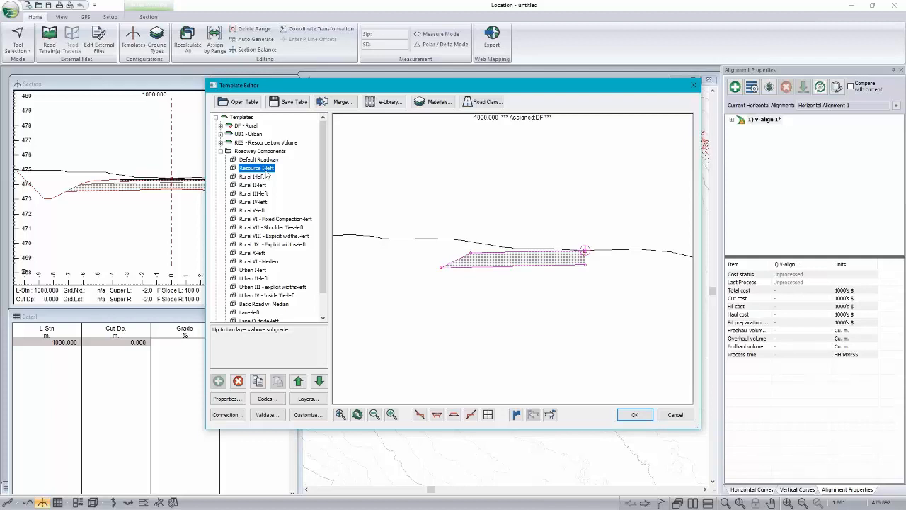
{"action": "right_click", "coordinate": [267, 175]}
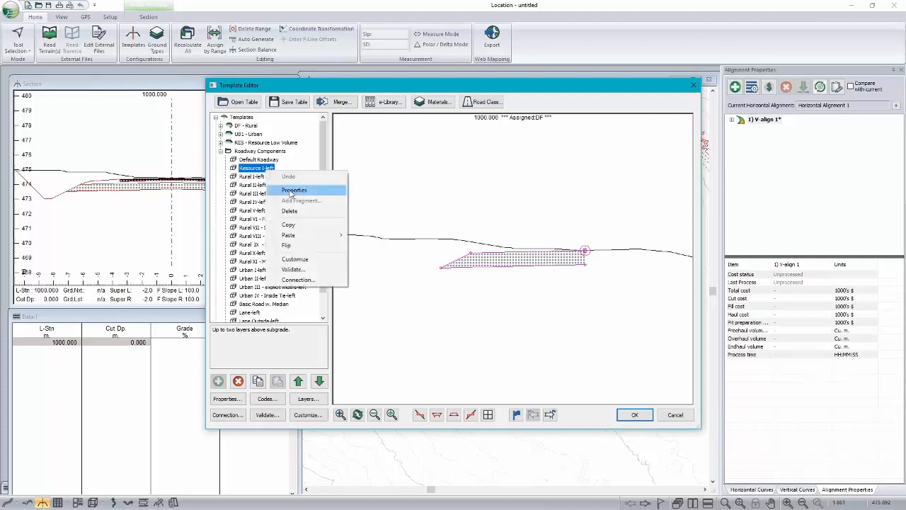
{"action": "left_click", "coordinate": [298, 225]}
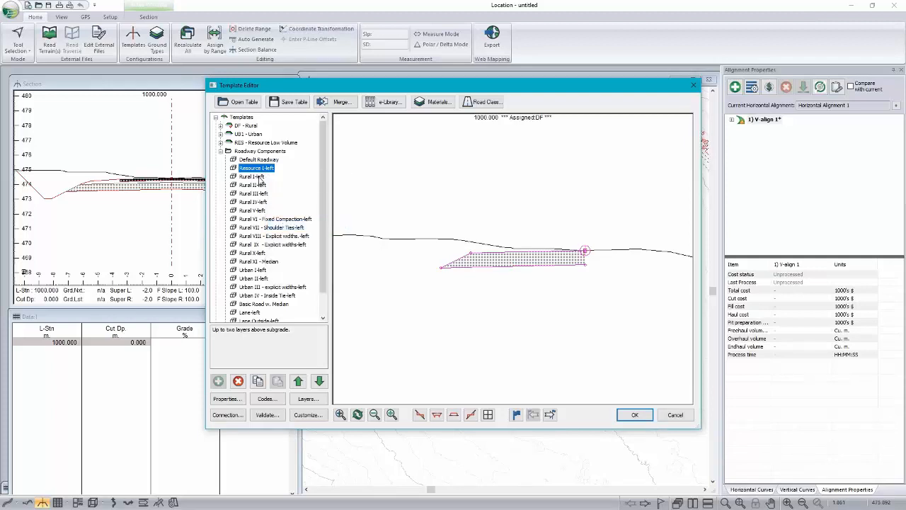
{"action": "left_click", "coordinate": [220, 125]}
{"action": "left_click", "coordinate": [253, 135]}
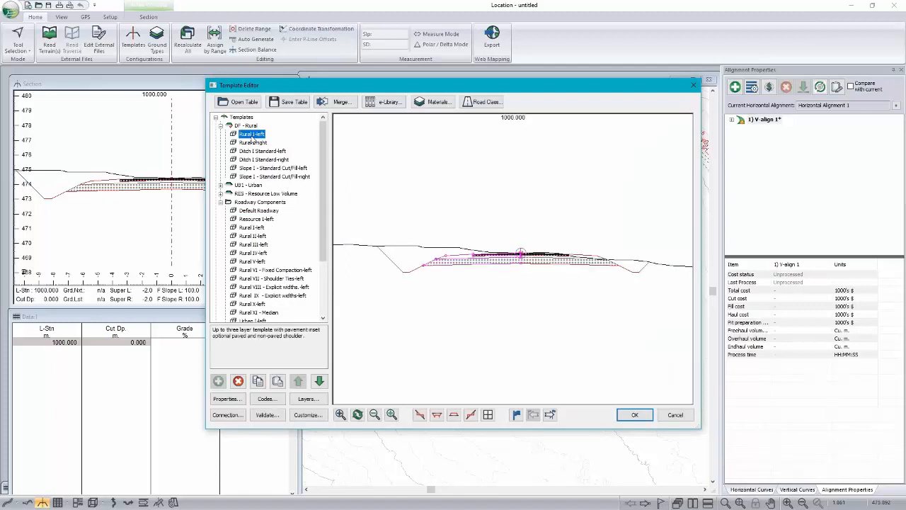
{"action": "right_click", "coordinate": [262, 136]}
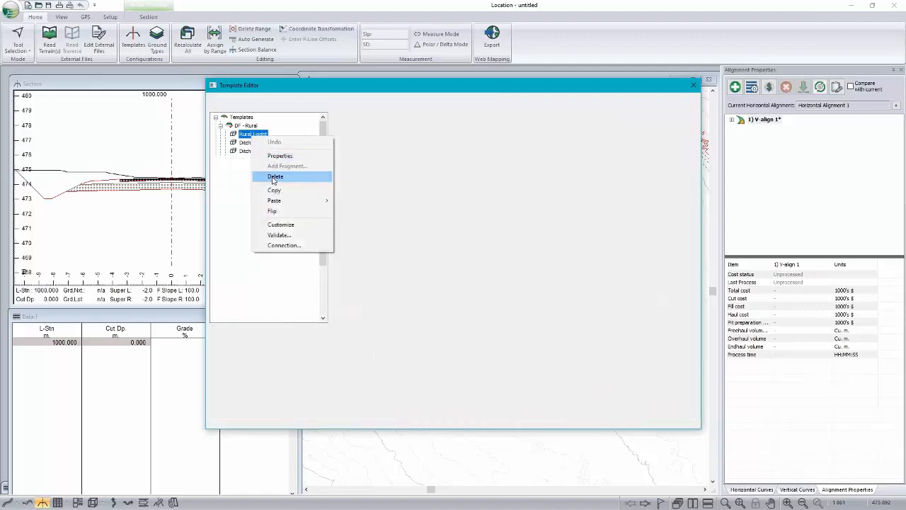
{"action": "left_click", "coordinate": [273, 179]}
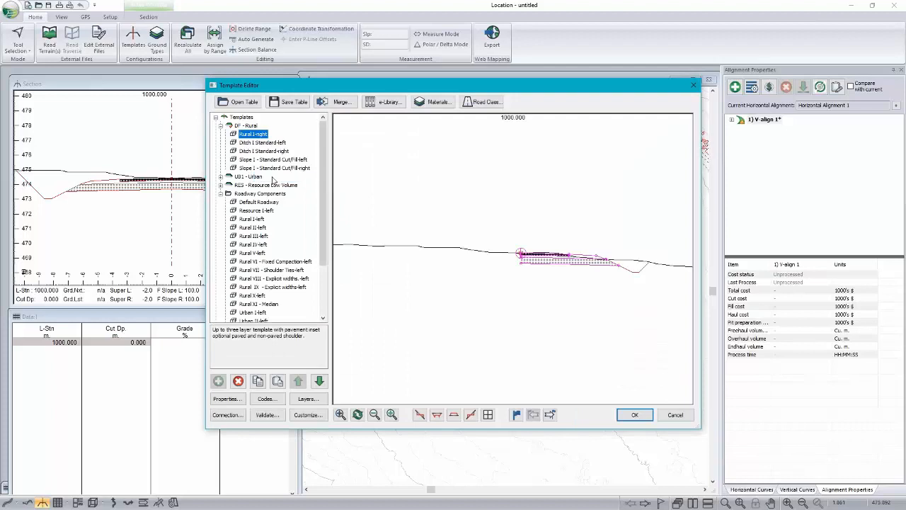
{"action": "right_click", "coordinate": [258, 136]}
{"action": "mouse_move", "coordinate": [280, 199]}
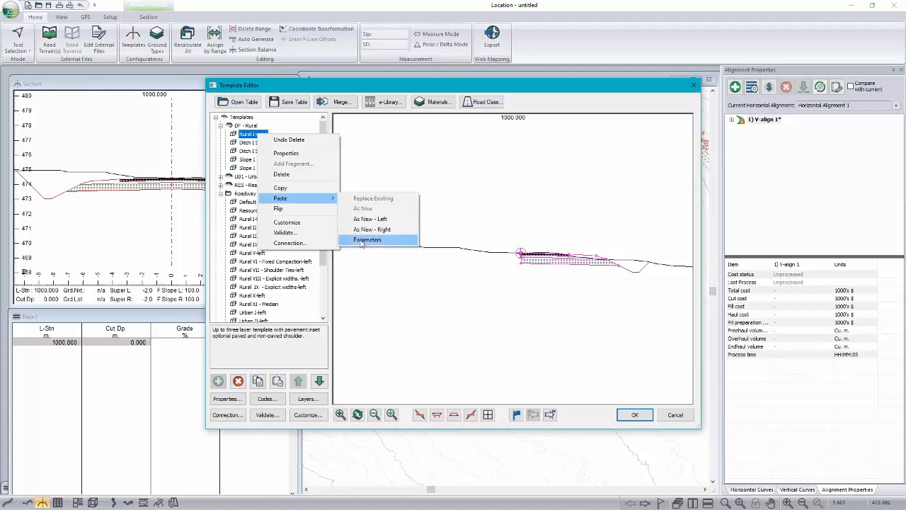
{"action": "left_click", "coordinate": [370, 220]}
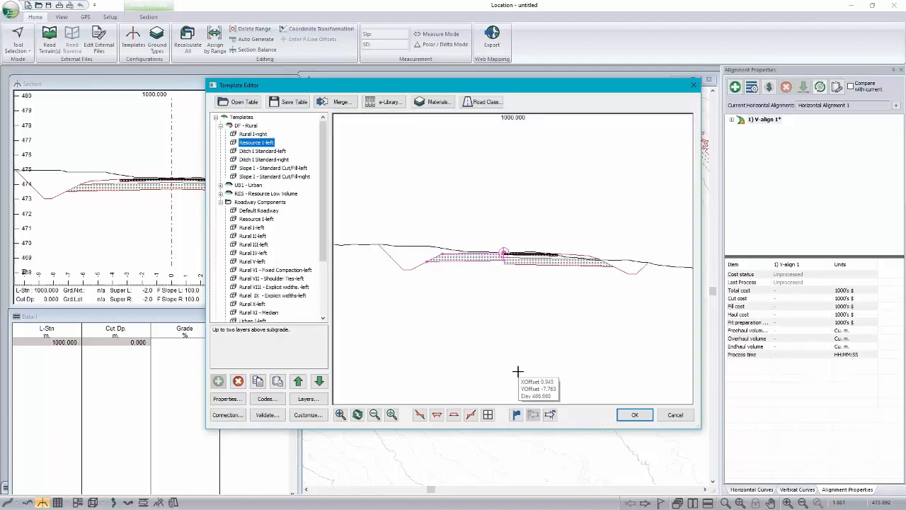
Step: Delete Rural I-right from the DF - Rural template and paste the copied Resource I component as new right
{"action": "right_click", "coordinate": [262, 134]}
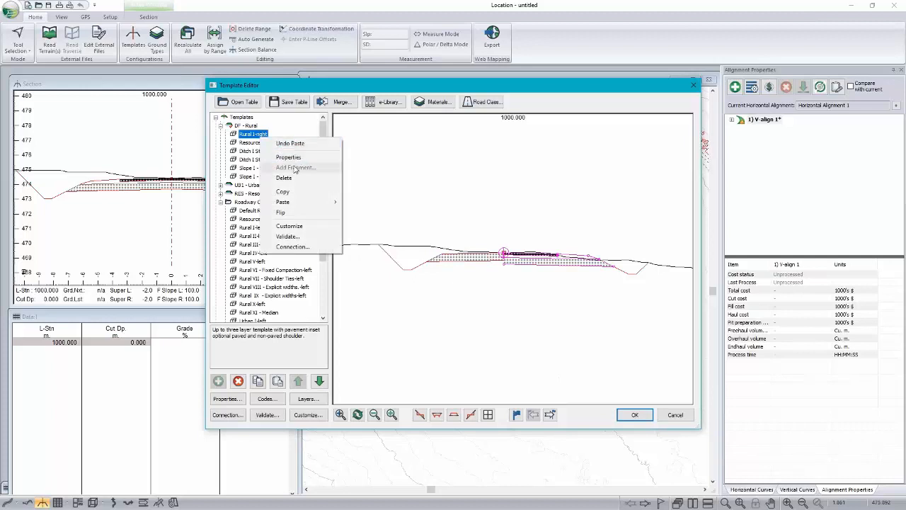
{"action": "left_click", "coordinate": [283, 177]}
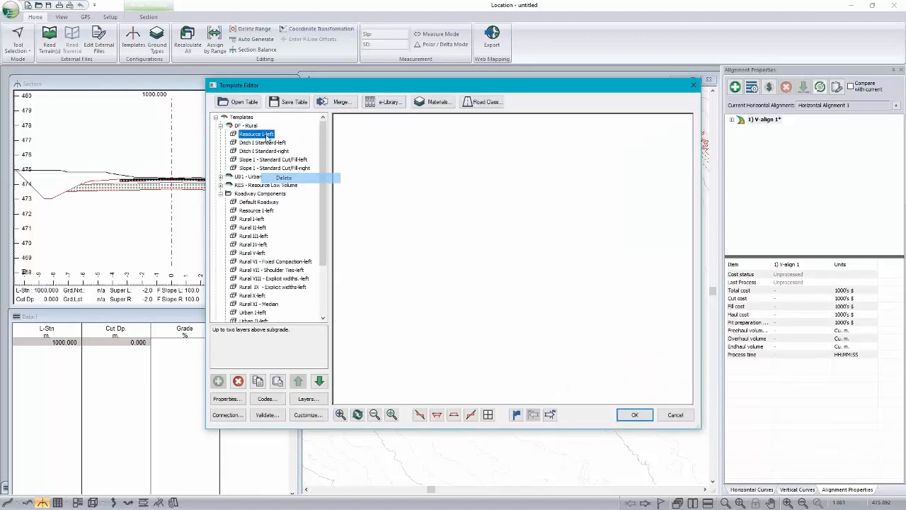
{"action": "right_click", "coordinate": [260, 136]}
{"action": "mouse_move", "coordinate": [291, 199]}
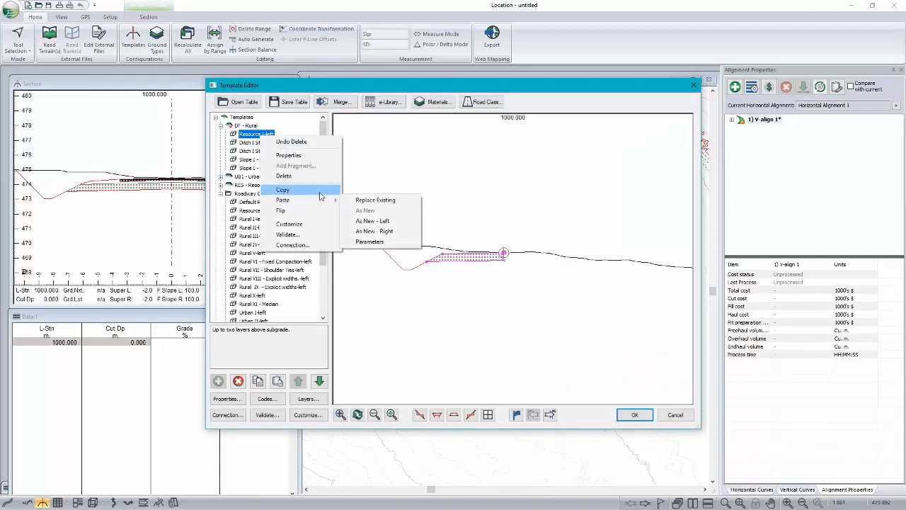
{"action": "left_click", "coordinate": [368, 231]}
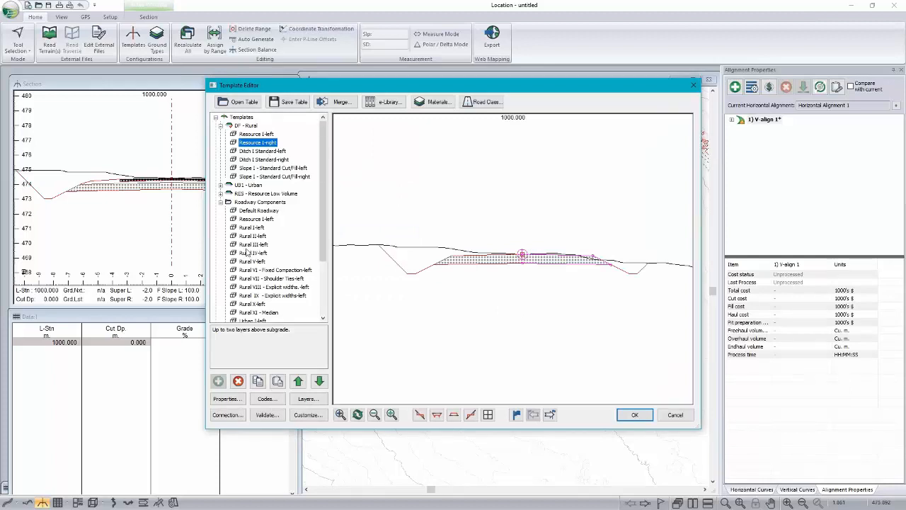
Step: Check which template groups the e-library offers, without retrieving any
{"action": "left_click", "coordinate": [389, 103]}
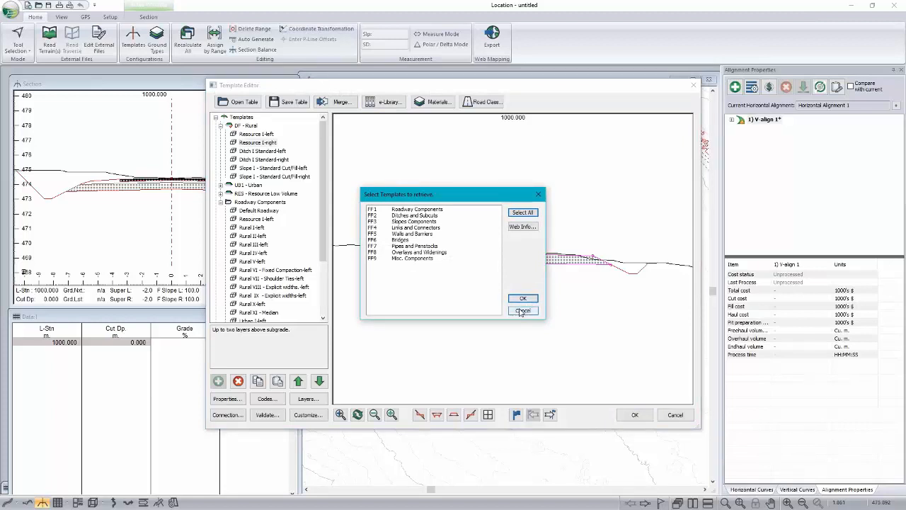
{"action": "left_click", "coordinate": [521, 311]}
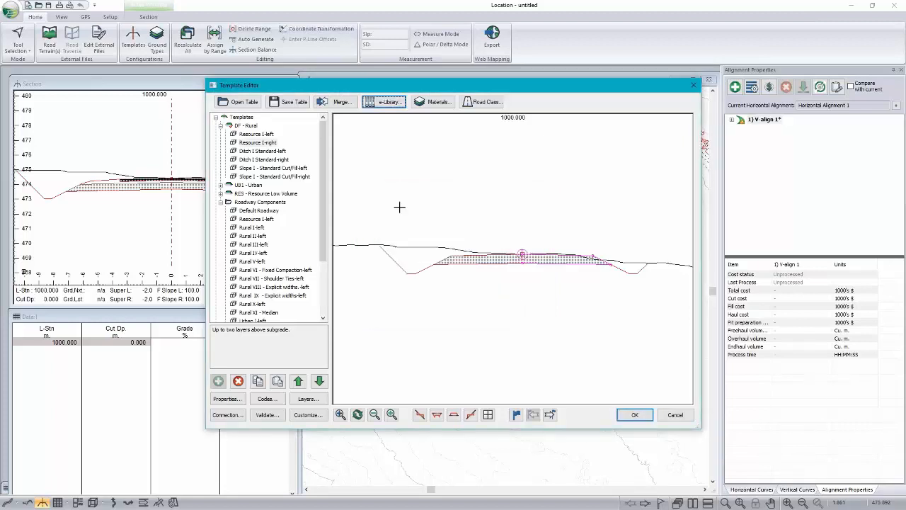
Step: Try a default width of 3 m for the Resource I-left component of the DF - Rural template, without keeping the change
{"action": "left_click", "coordinate": [263, 134]}
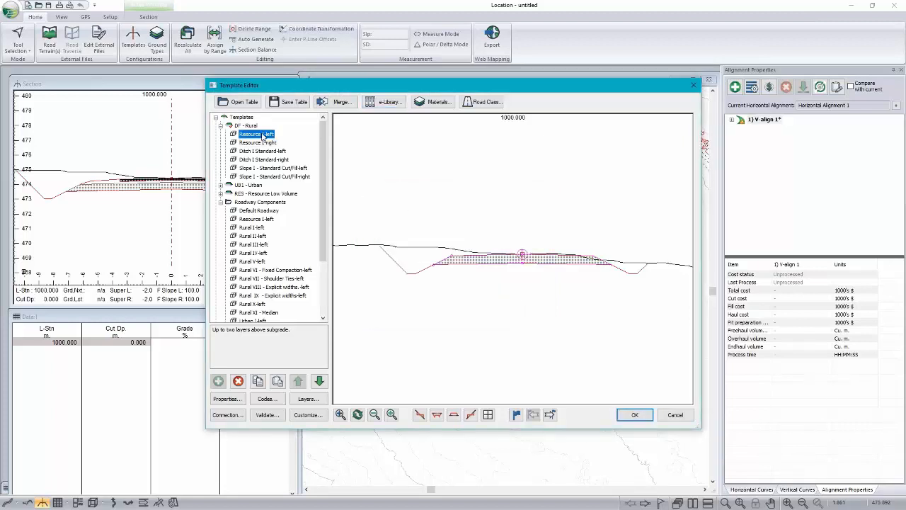
{"action": "double_click", "coordinate": [263, 135]}
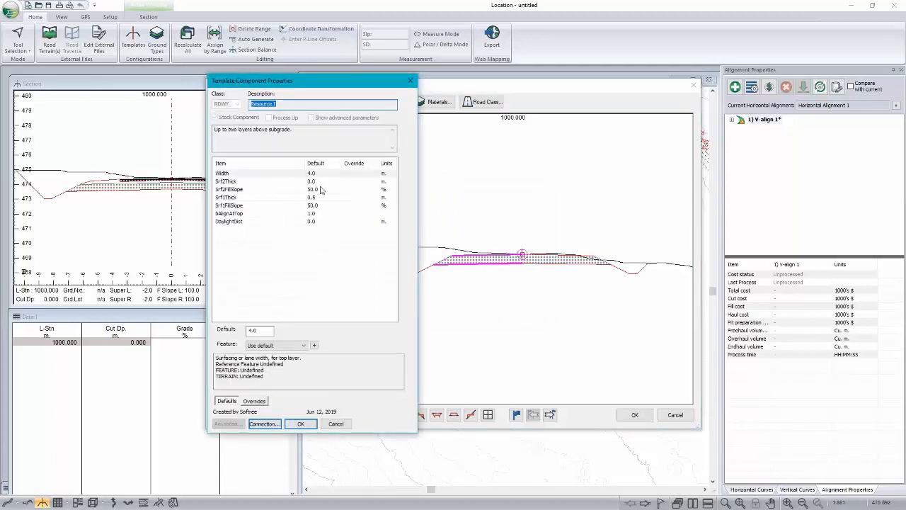
{"action": "left_click", "coordinate": [261, 330]}
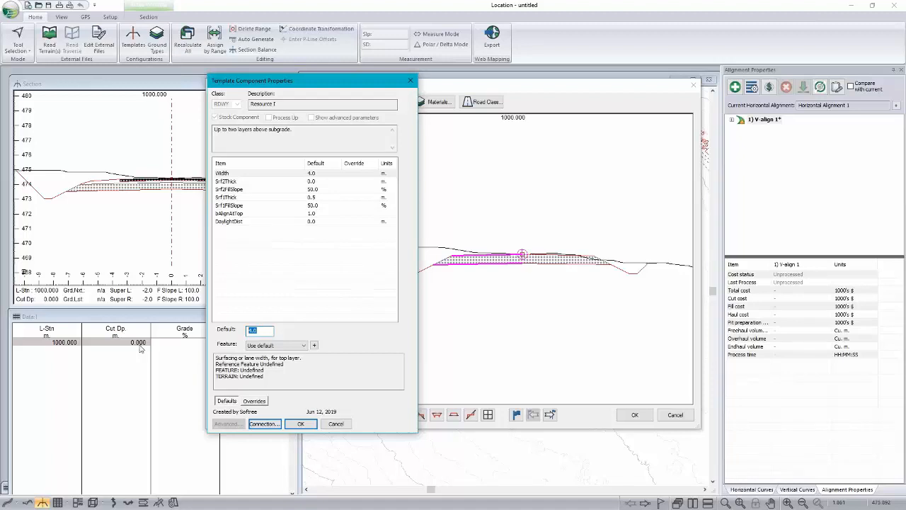
{"action": "type", "text": "56"}
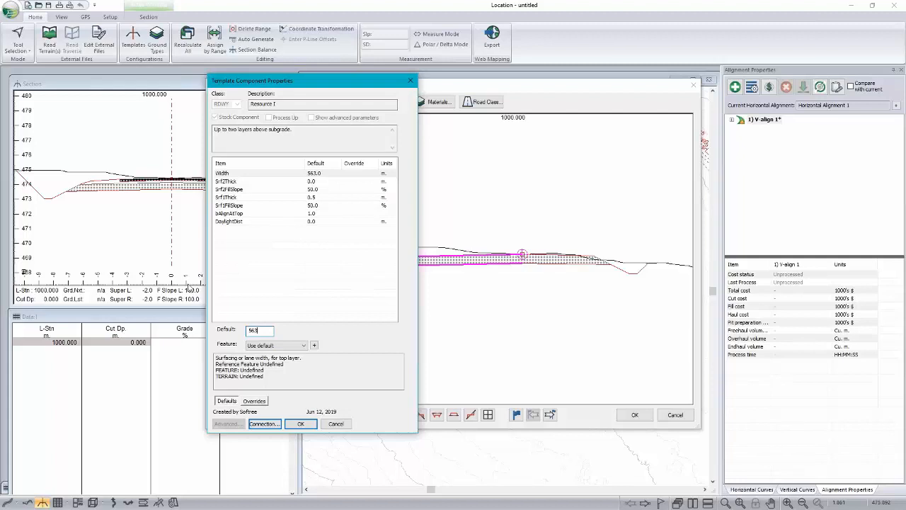
{"action": "type", "text": "3"}
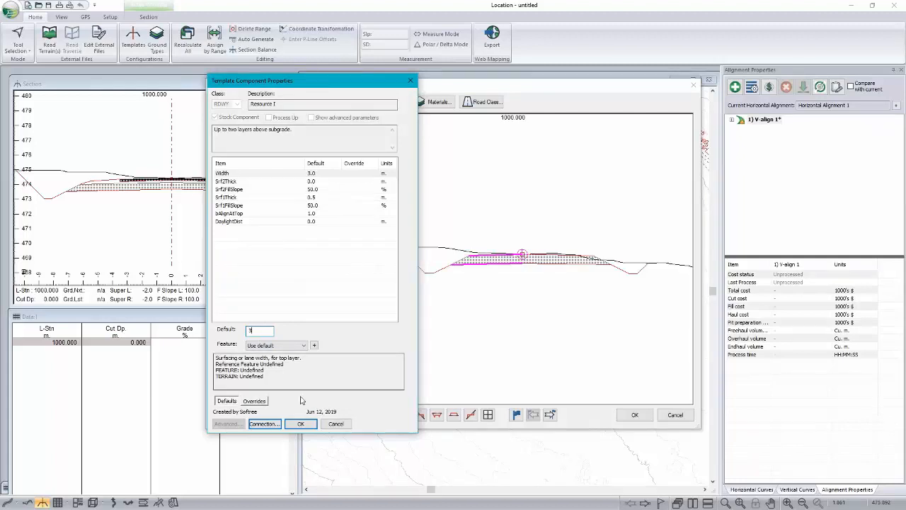
{"action": "left_click", "coordinate": [336, 423]}
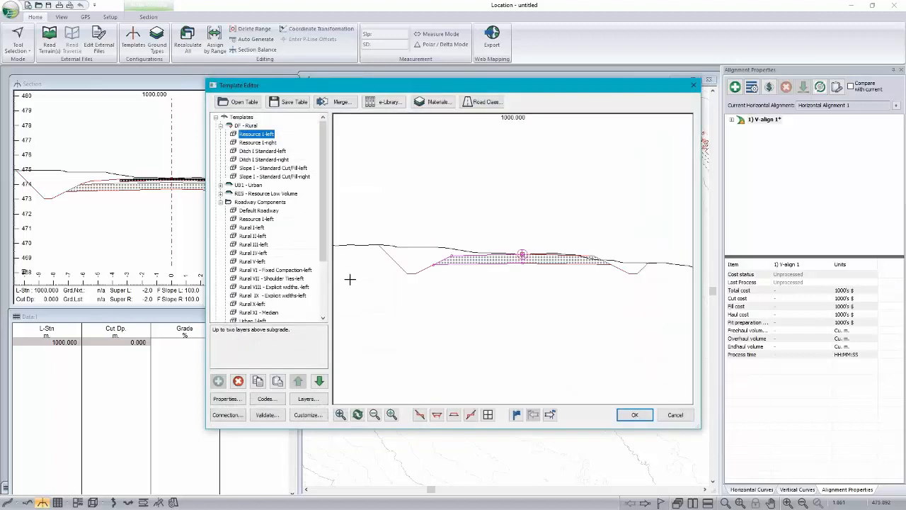
Step: Inspect the left ditch and slope components while moving the previewed road above ground into fill and below ground into cut
{"action": "left_click", "coordinate": [257, 151]}
{"action": "left_click", "coordinate": [256, 169]}
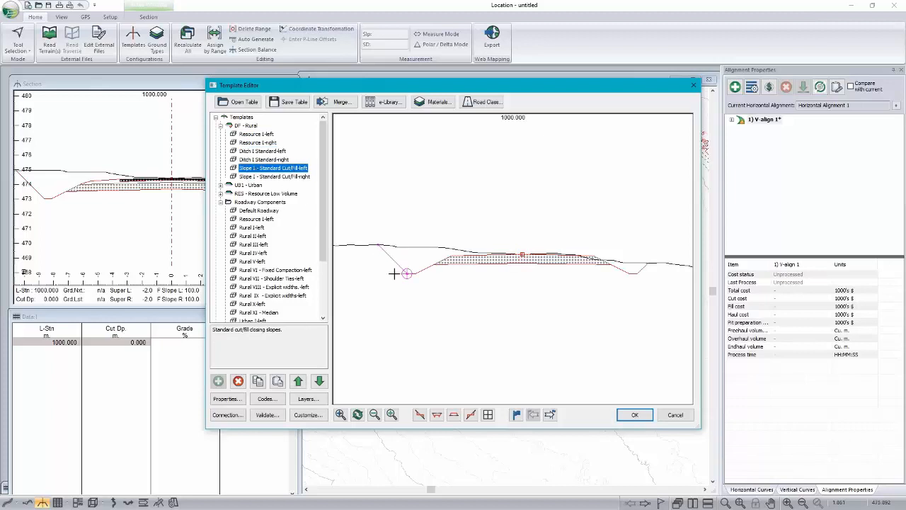
{"action": "left_click", "coordinate": [263, 151]}
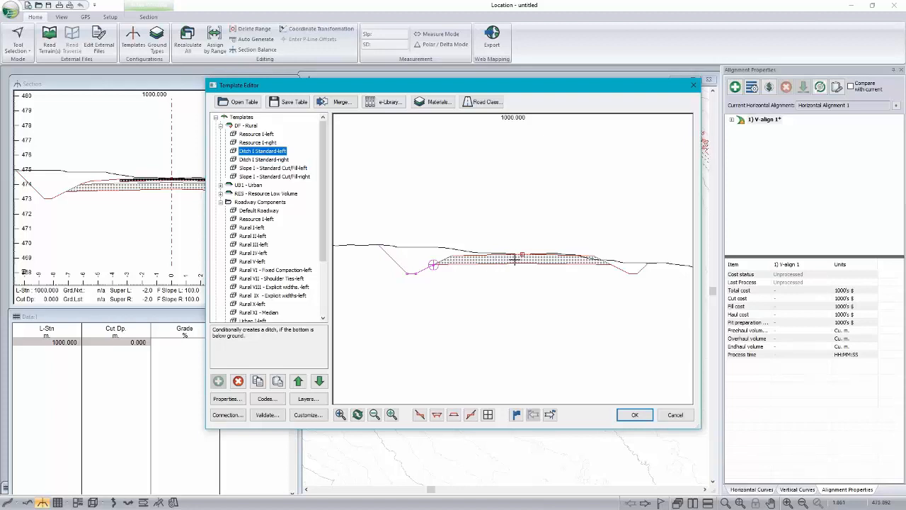
{"action": "mouse_move", "coordinate": [515, 260]}
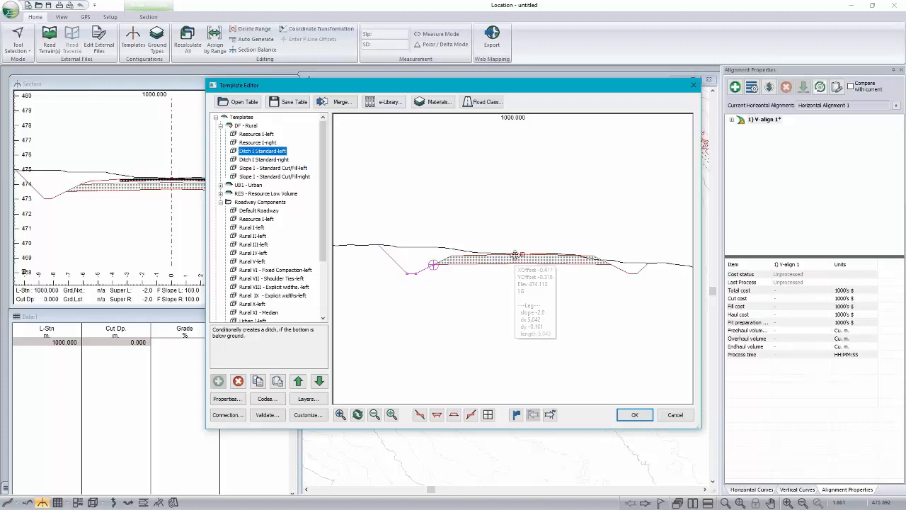
{"action": "left_click_drag", "start_coordinate": [515, 255], "coordinate": [519, 225]}
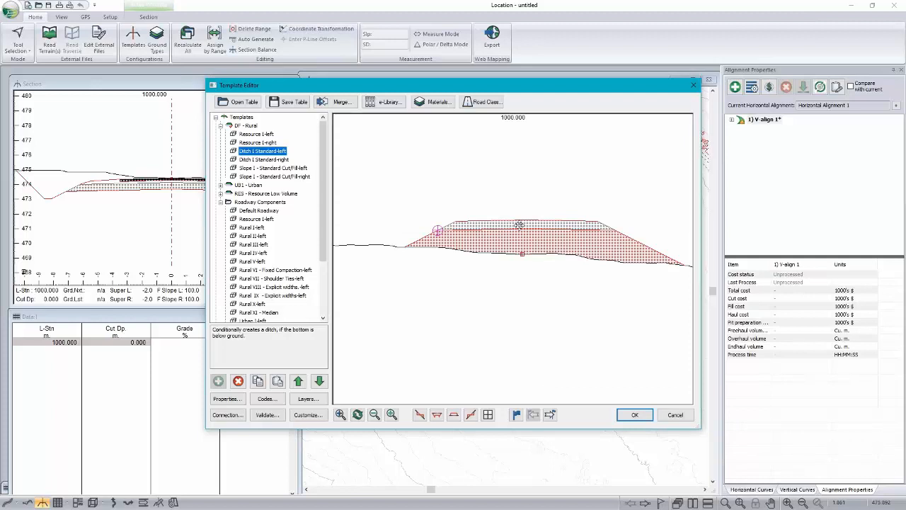
{"action": "left_click", "coordinate": [283, 168]}
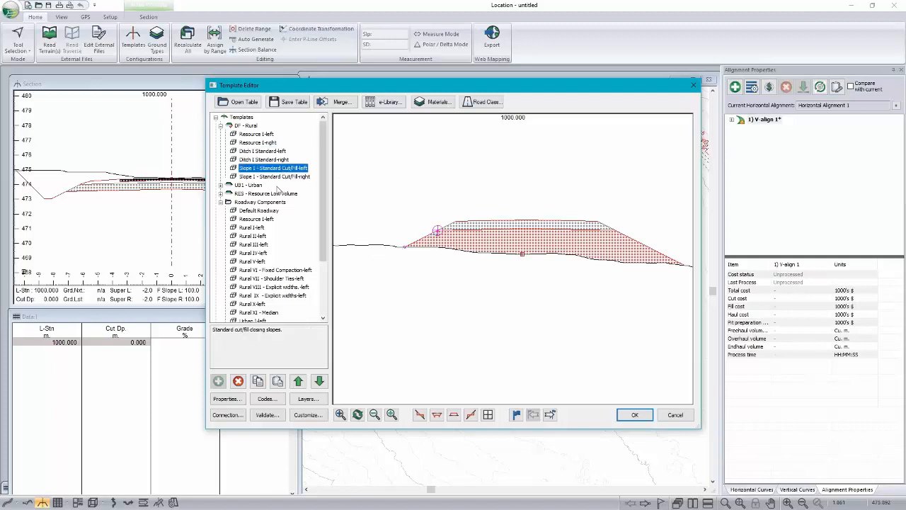
{"action": "left_click_drag", "start_coordinate": [525, 226], "coordinate": [536, 303]}
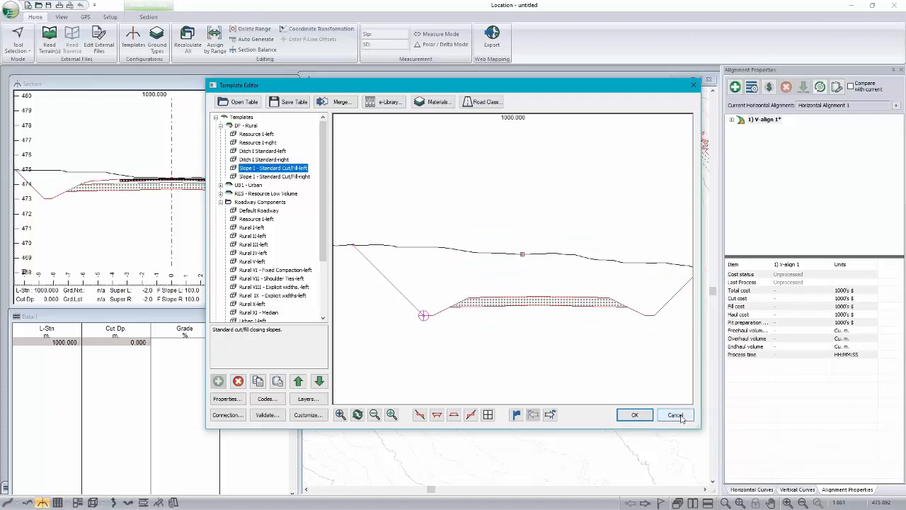
Step: Accept the edited DF - Rural template and apply it to the road design
{"action": "left_click", "coordinate": [635, 415]}
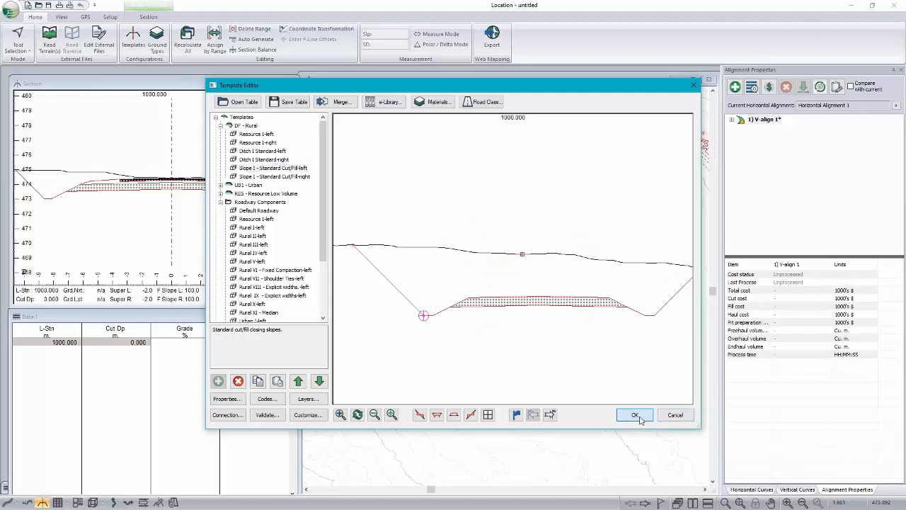
{"action": "left_click", "coordinate": [458, 292]}
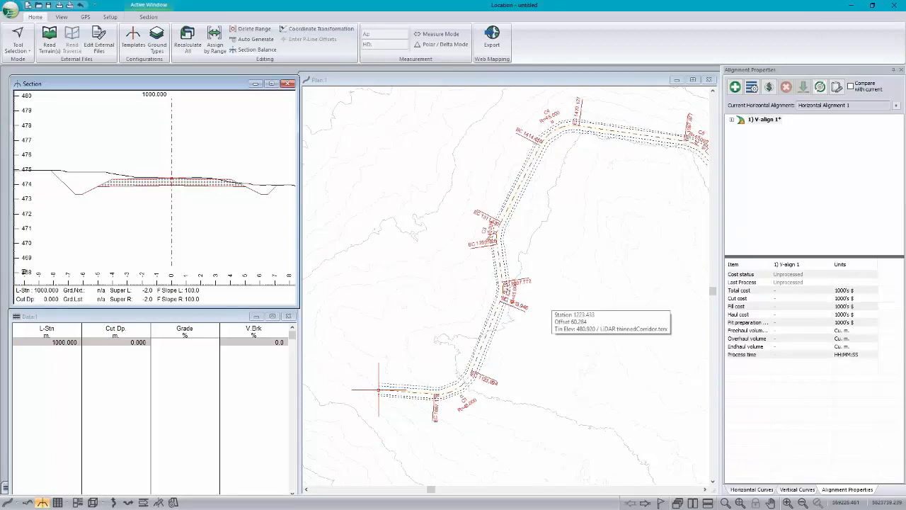
Step: In the profile view, add a vertical IP at about station 1646 and elevation 476.3 m
{"action": "left_click", "coordinate": [26, 503]}
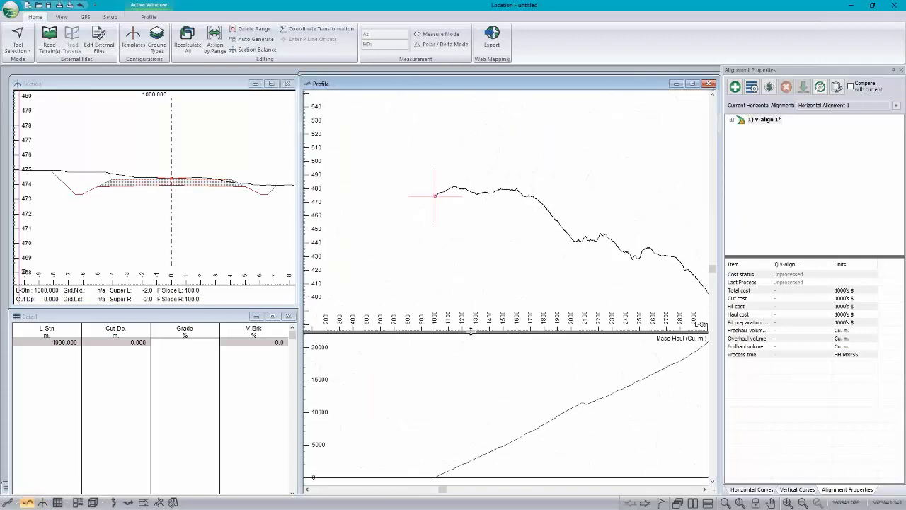
{"action": "right_click", "coordinate": [570, 147]}
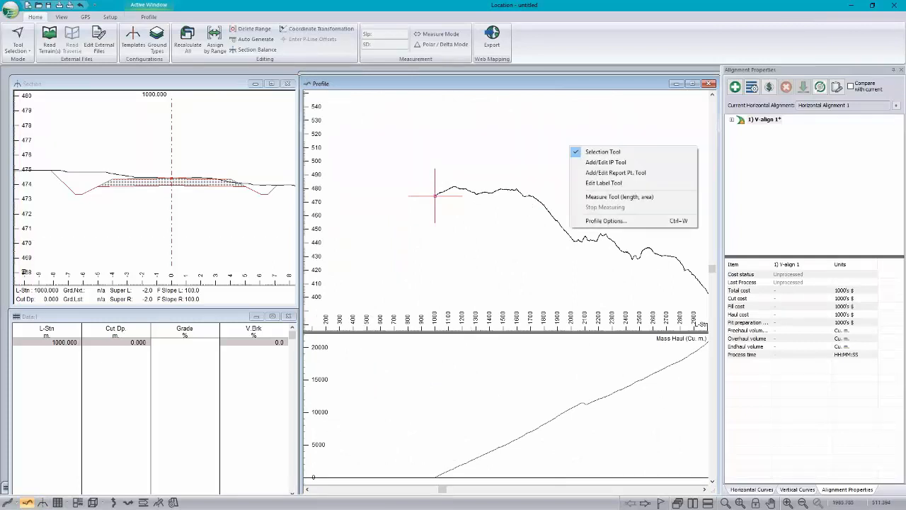
{"action": "left_click", "coordinate": [605, 162]}
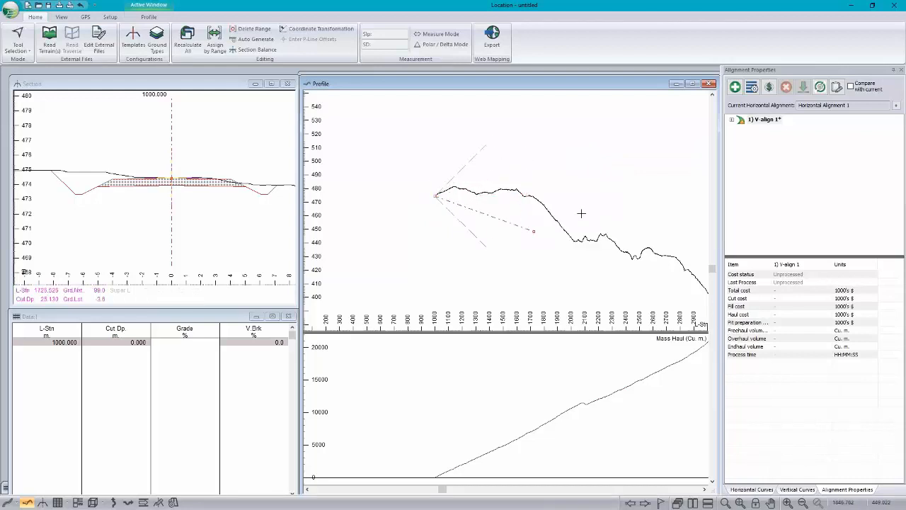
{"action": "left_click", "coordinate": [523, 193]}
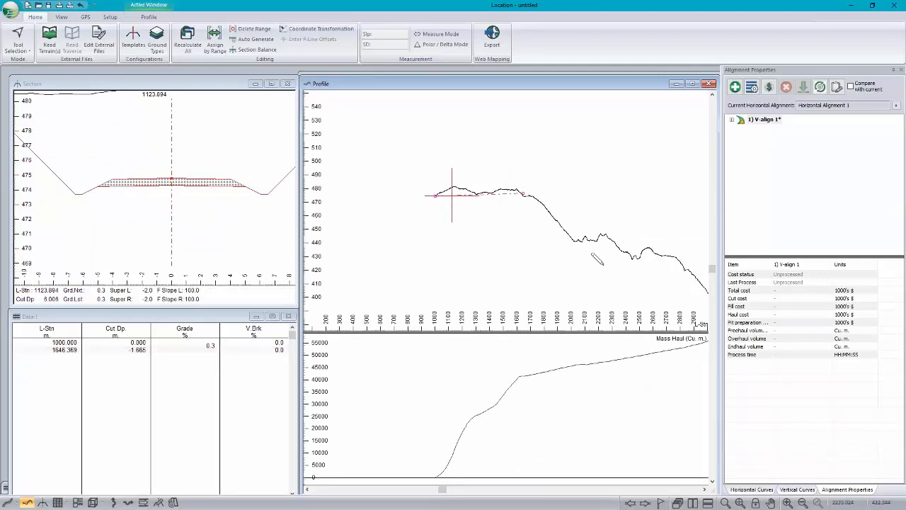
Step: Continue the vertical alignment in the profile with IPs at about stations 2457, 3057 and 3517, ending at station 3850
{"action": "left_click", "coordinate": [630, 252]}
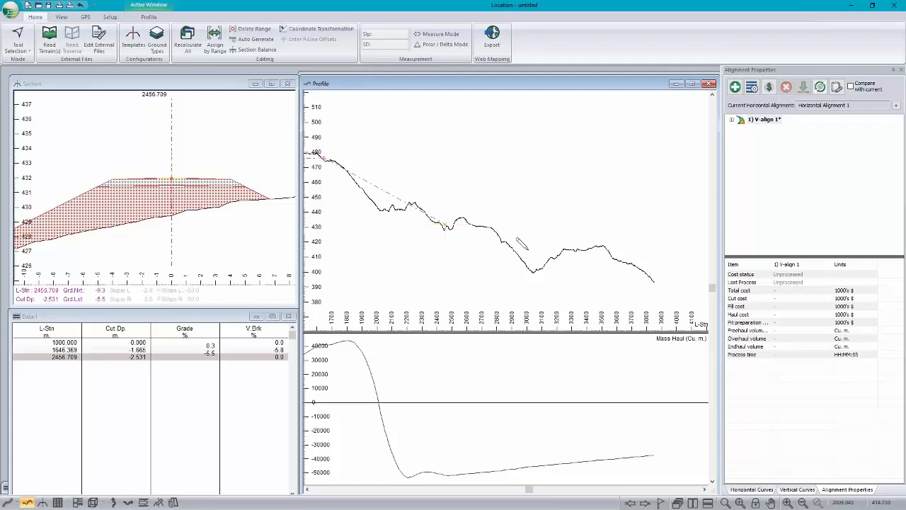
{"action": "left_click", "coordinate": [536, 258]}
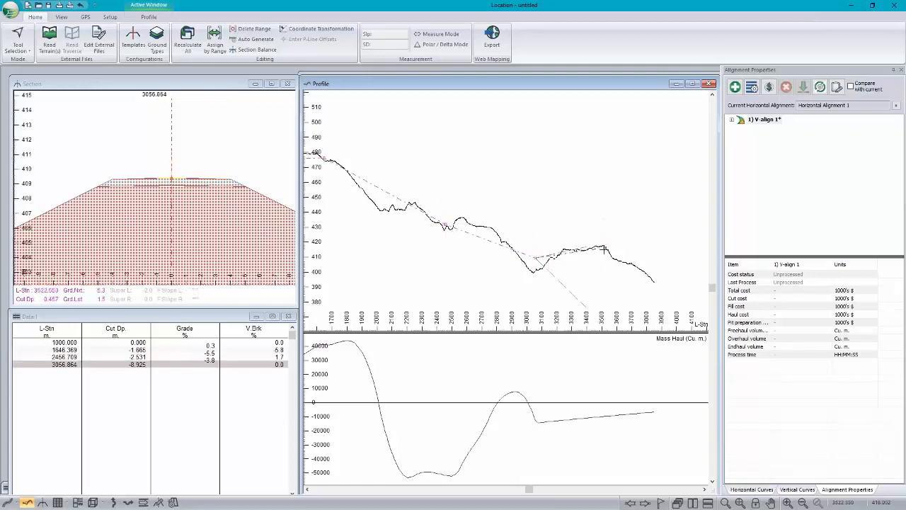
{"action": "left_click", "coordinate": [663, 257]}
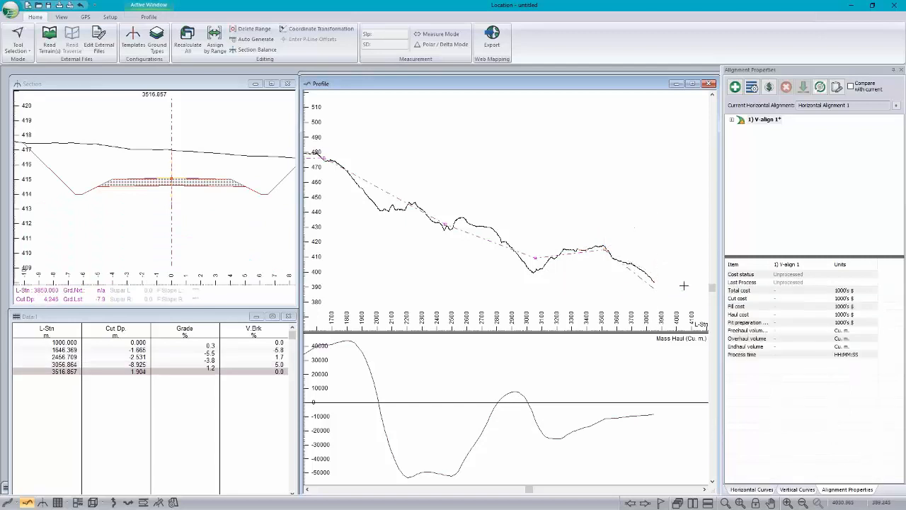
{"action": "left_click", "coordinate": [654, 280]}
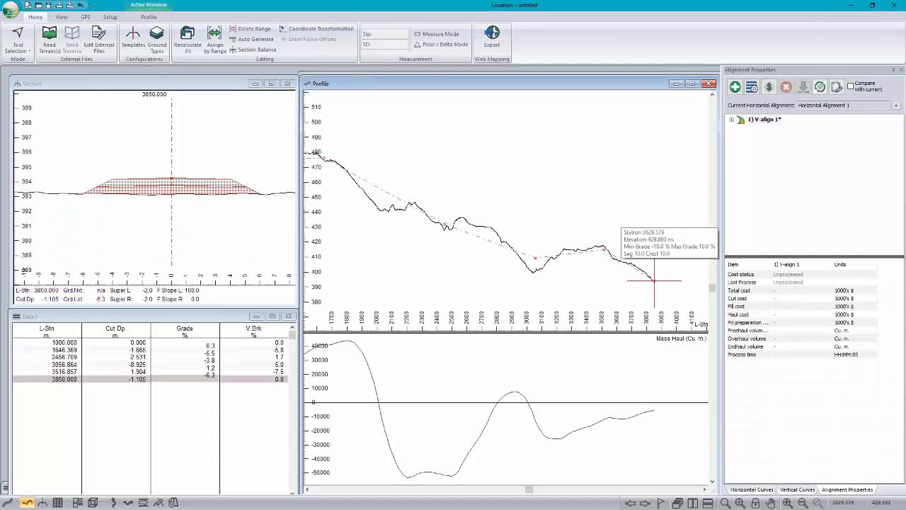
Step: Apply a parabolic vertical curve with K 20 and a 60 km/hr design speed to the IP near station 3517
{"action": "scroll", "coordinate": [654, 280], "scroll_direction": "down", "scroll_amount": 2}
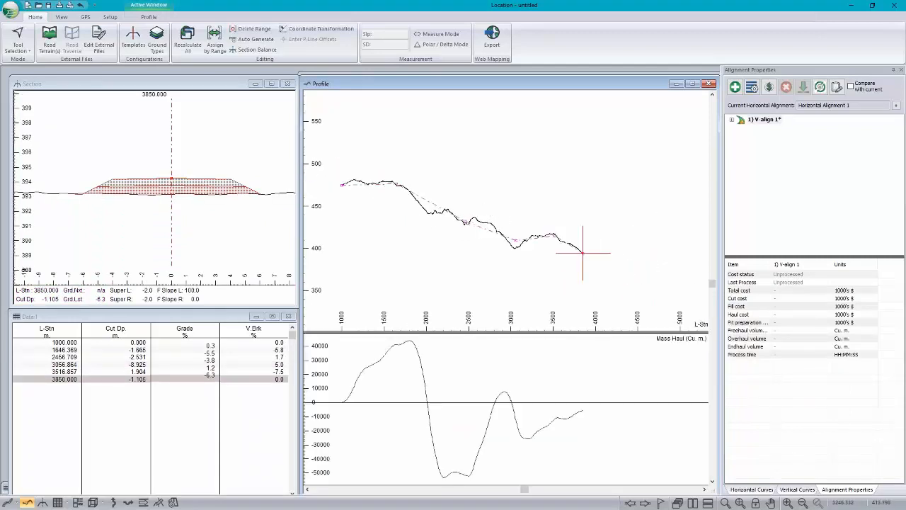
{"action": "left_click", "coordinate": [798, 489]}
{"action": "left_click", "coordinate": [739, 194]}
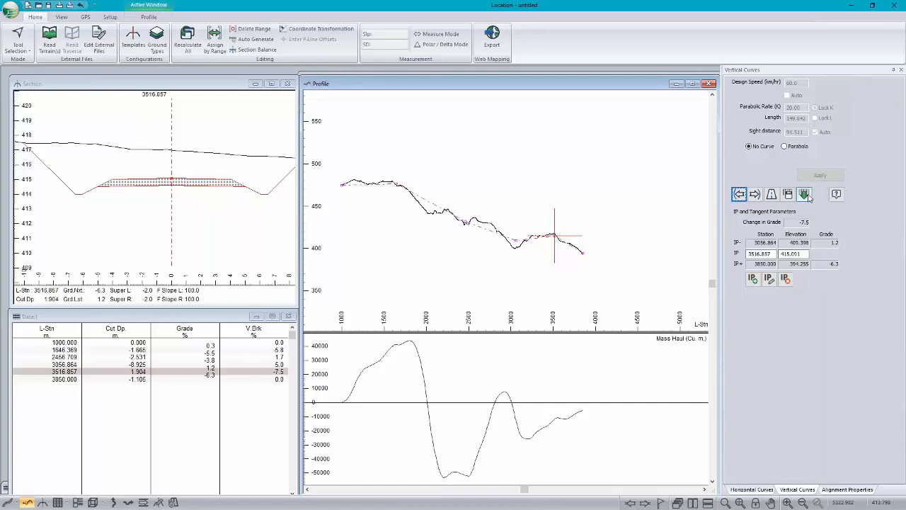
{"action": "left_click", "coordinate": [805, 194]}
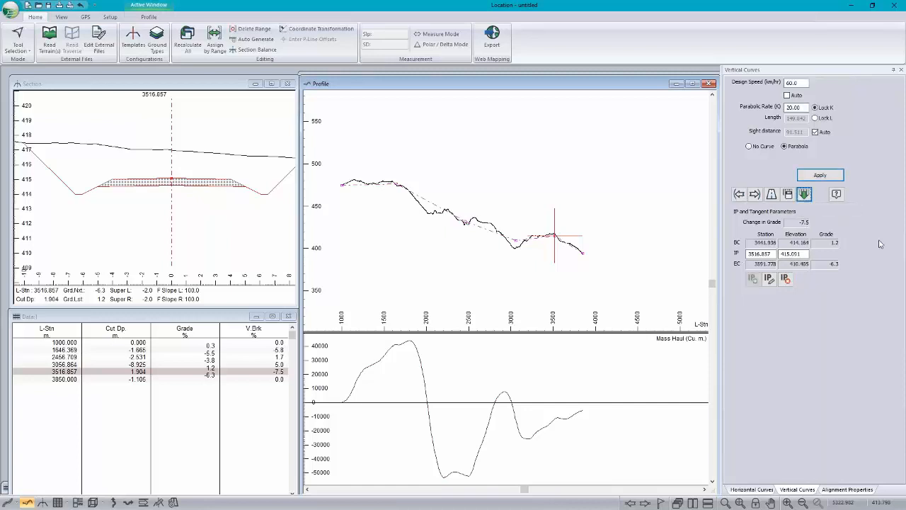
{"action": "left_click", "coordinate": [825, 176]}
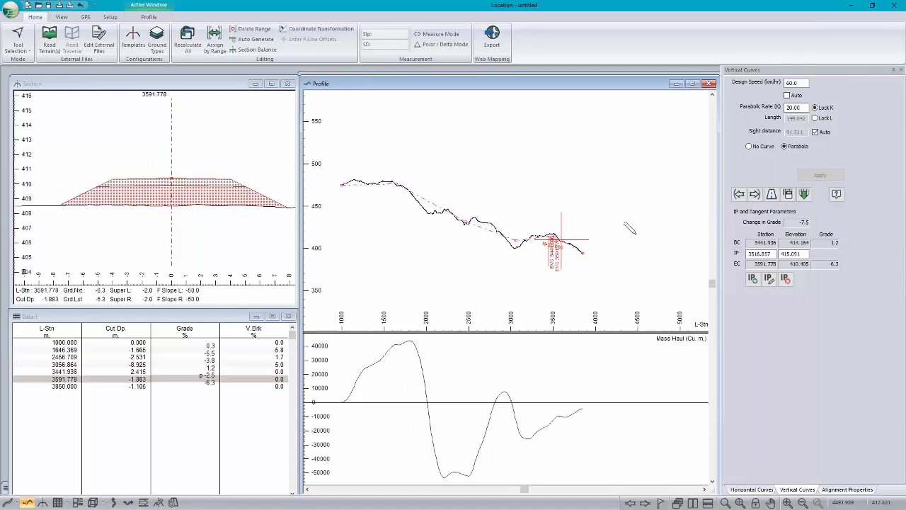
Step: Examine the new vertical curve in the profile and step back through the IPs near stations 3057 and 2457
{"action": "scroll", "coordinate": [555, 244], "scroll_direction": "up", "scroll_amount": 5}
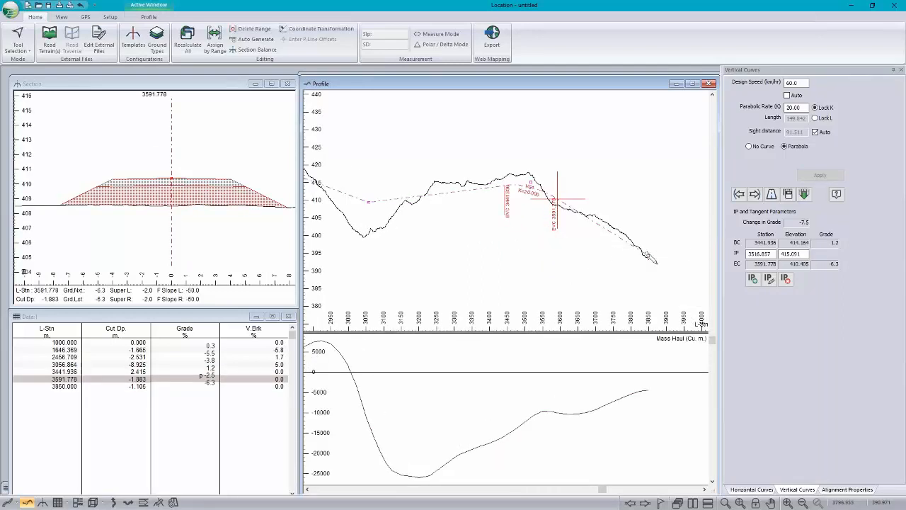
{"action": "middle_click_drag", "start_coordinate": [345, 241], "coordinate": [466, 257]}
{"action": "scroll", "coordinate": [467, 257], "scroll_direction": "up", "scroll_amount": 1}
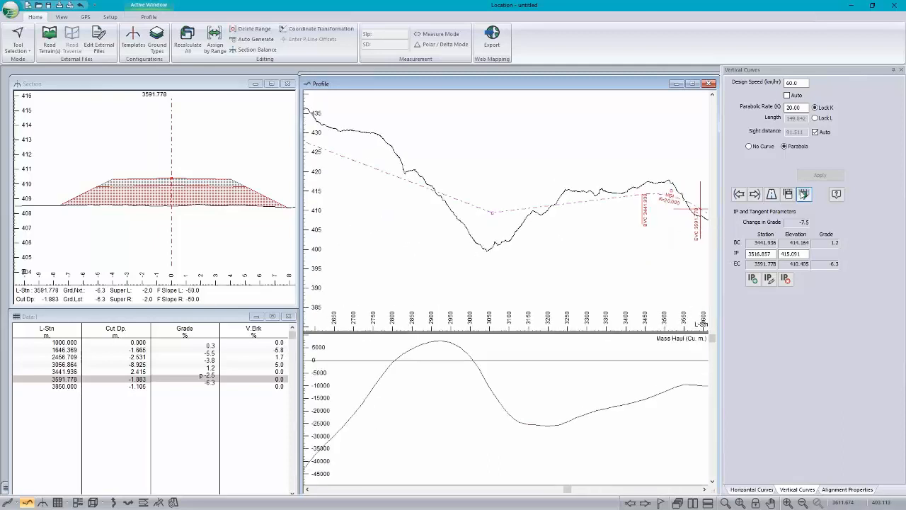
{"action": "left_click", "coordinate": [787, 193]}
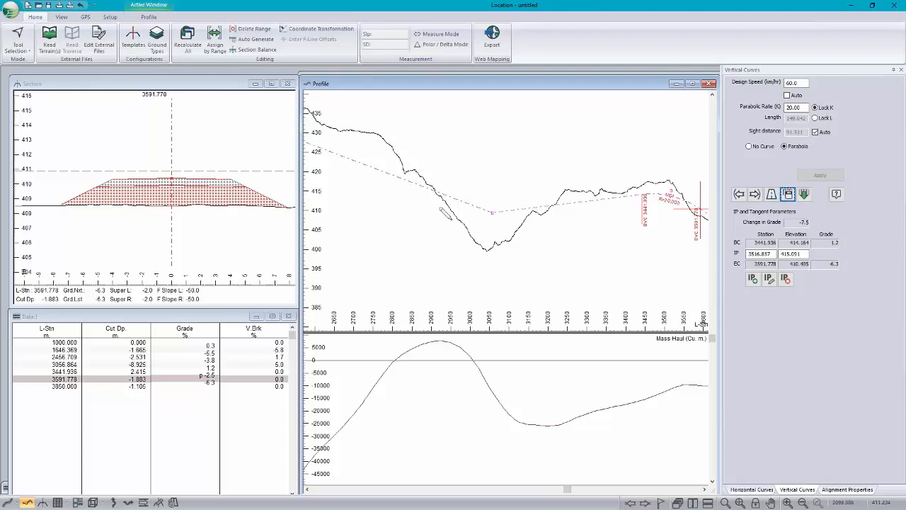
{"action": "left_click", "coordinate": [739, 194]}
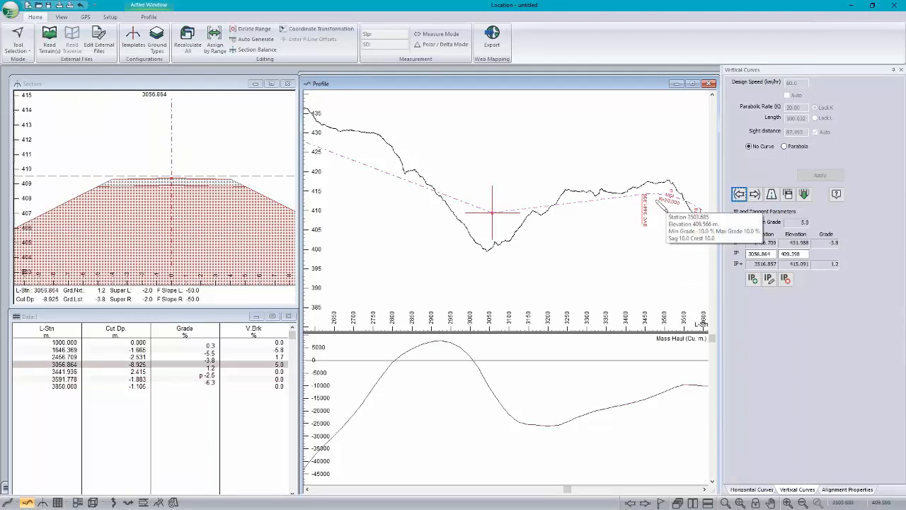
{"action": "left_click", "coordinate": [739, 194]}
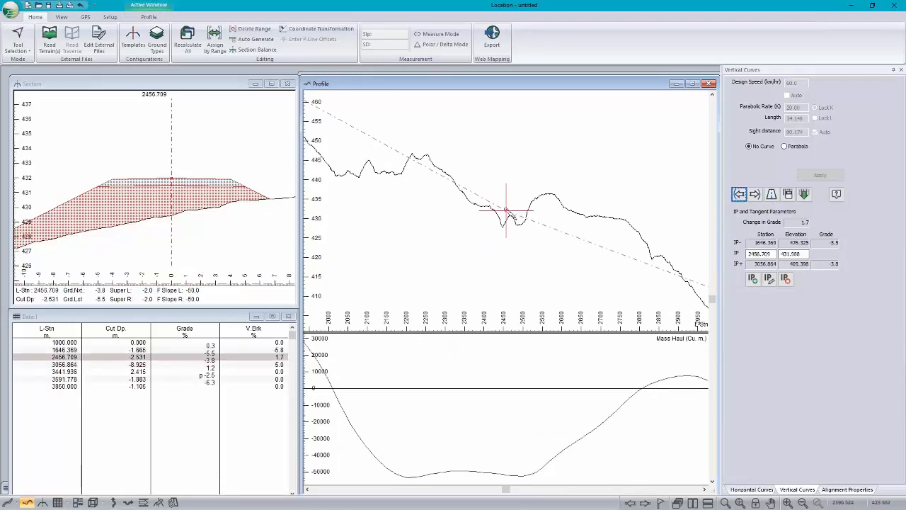
{"action": "scroll", "coordinate": [455, 193], "scroll_direction": "down", "scroll_amount": 1}
{"action": "scroll", "coordinate": [456, 194], "scroll_direction": "down", "scroll_amount": 5}
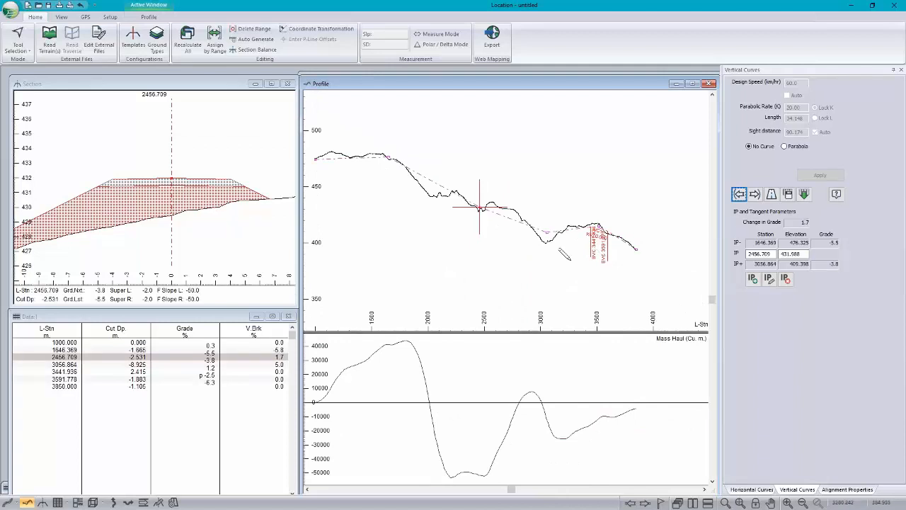
Step: Switch to the plan view and inspect the road footprint and slope stake lines along the curves before station 2457
{"action": "left_click", "coordinate": [476, 74]}
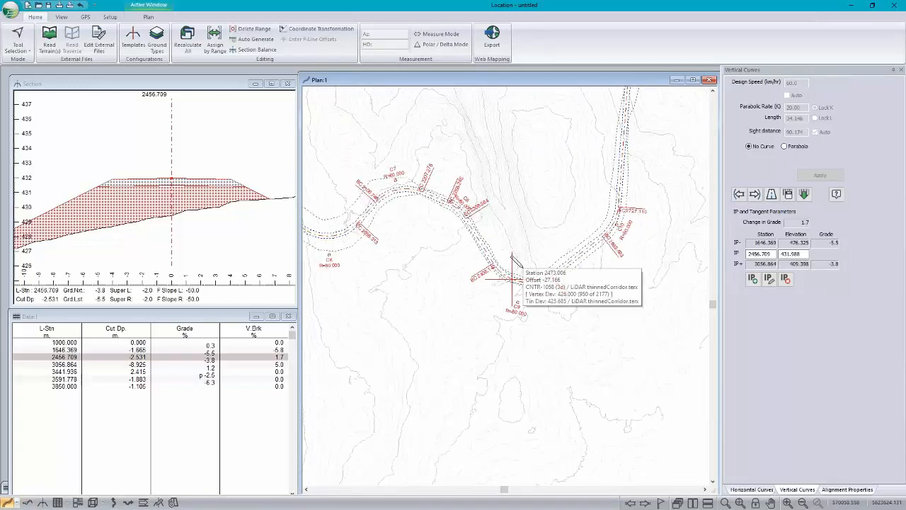
{"action": "middle_click_drag", "start_coordinate": [474, 256], "coordinate": [497, 313]}
{"action": "middle_click_drag", "start_coordinate": [411, 337], "coordinate": [560, 397]}
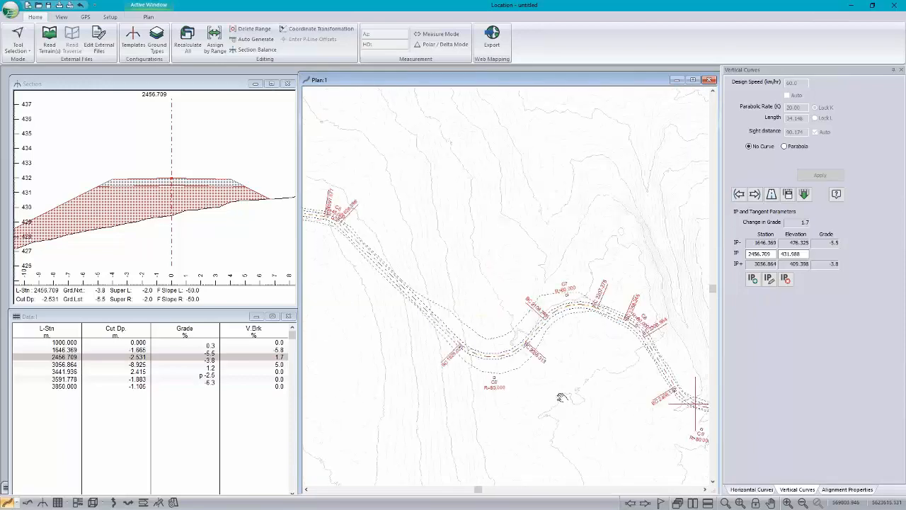
{"action": "scroll", "coordinate": [561, 397], "scroll_direction": "up", "scroll_amount": 1}
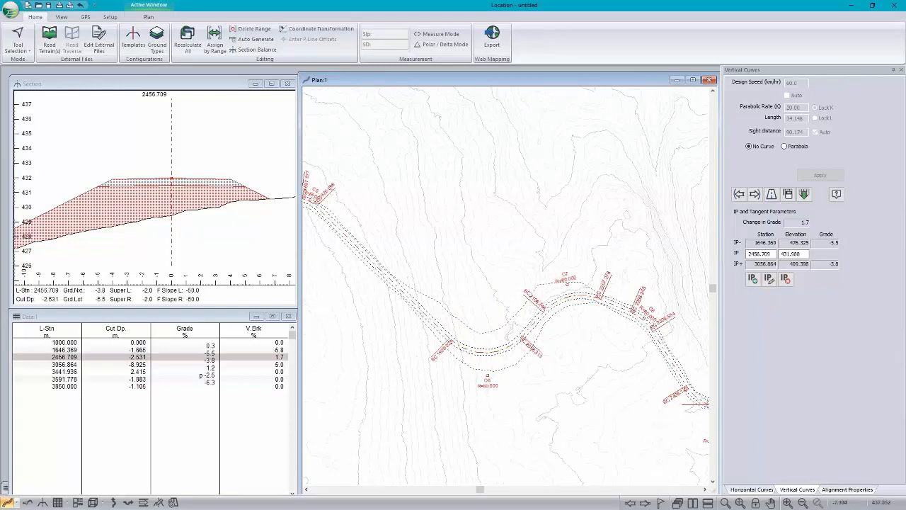
Step: Start a new location design, discarding the changes to the current one
{"action": "left_click", "coordinate": [11, 13]}
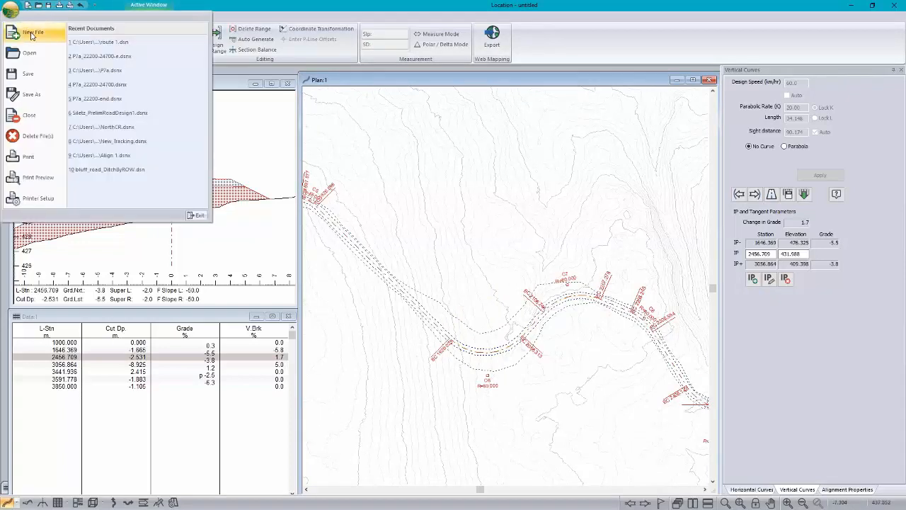
{"action": "left_click", "coordinate": [29, 32]}
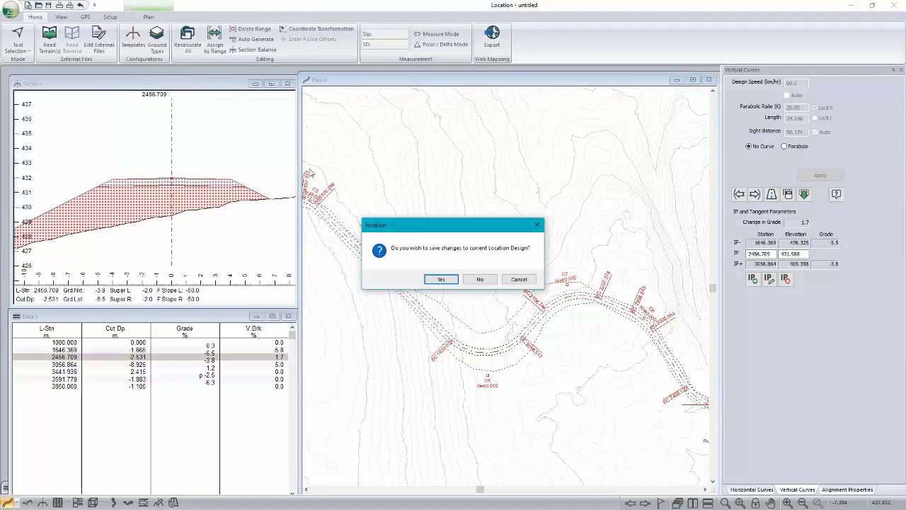
{"action": "left_click", "coordinate": [494, 283]}
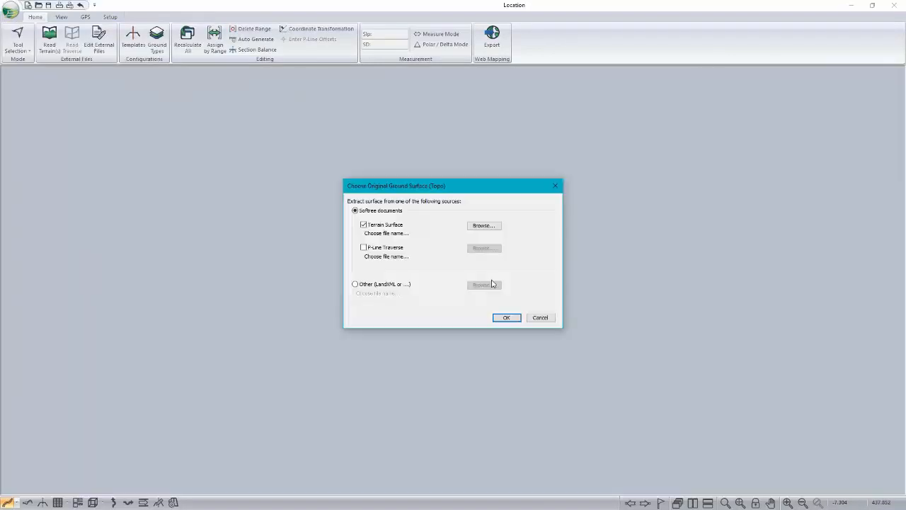
Step: Base the new design on the LiDAR thinnedCorridor.terx surface, with its initial point at the terrain center and the default standard template
{"action": "left_click", "coordinate": [484, 225]}
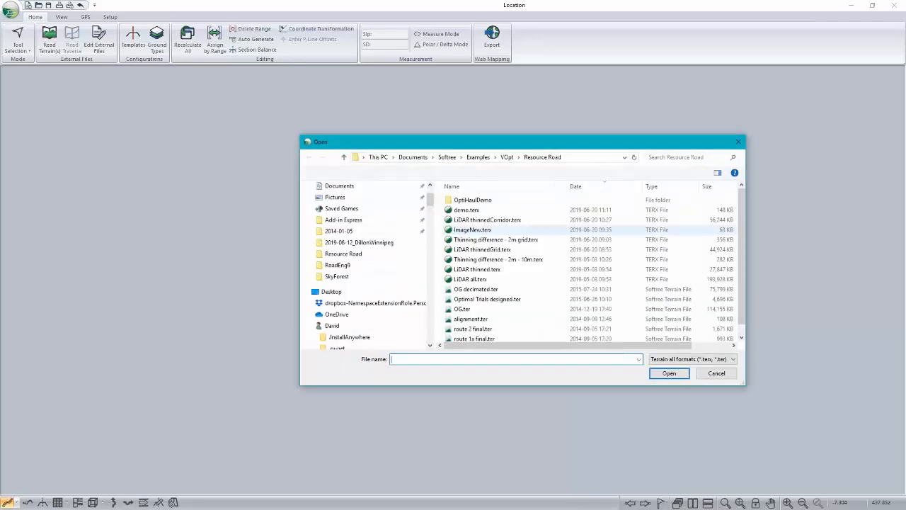
{"action": "left_click", "coordinate": [489, 219]}
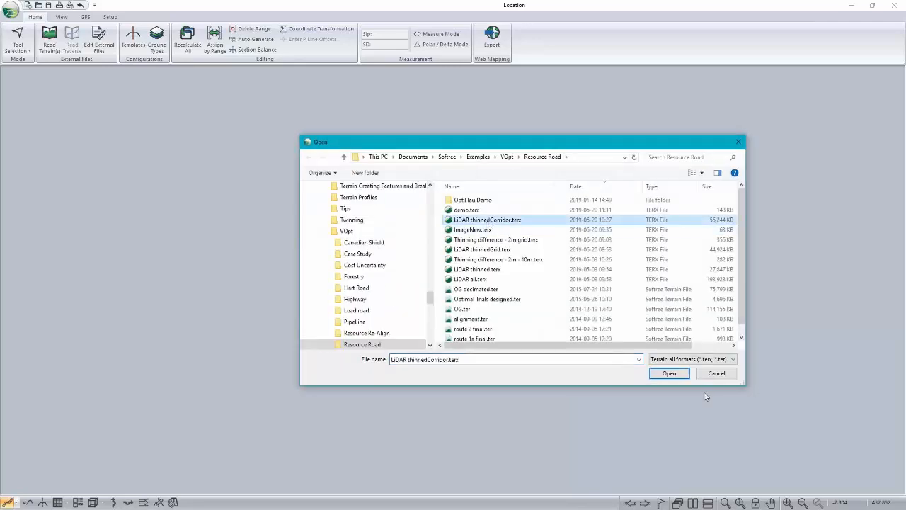
{"action": "left_click", "coordinate": [669, 373]}
{"action": "left_click", "coordinate": [513, 319]}
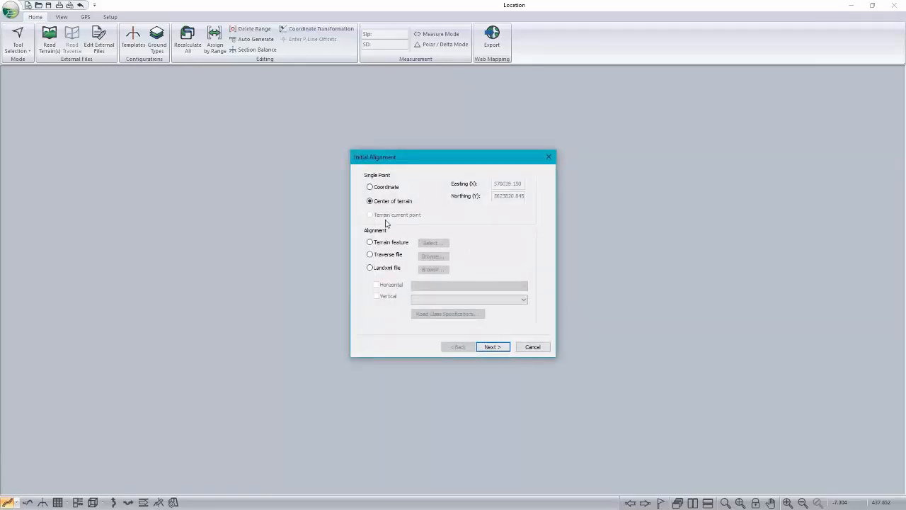
{"action": "left_click", "coordinate": [498, 348]}
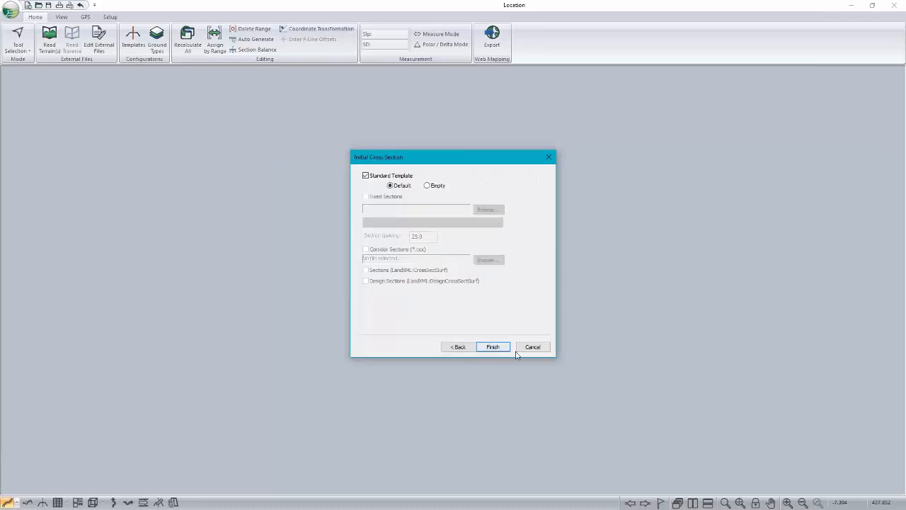
{"action": "left_click", "coordinate": [492, 347]}
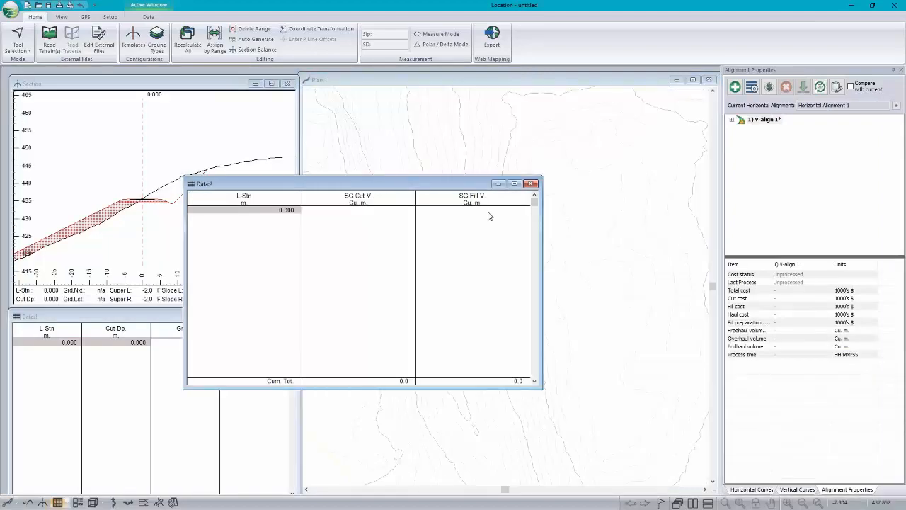
{"action": "left_click", "coordinate": [498, 184]}
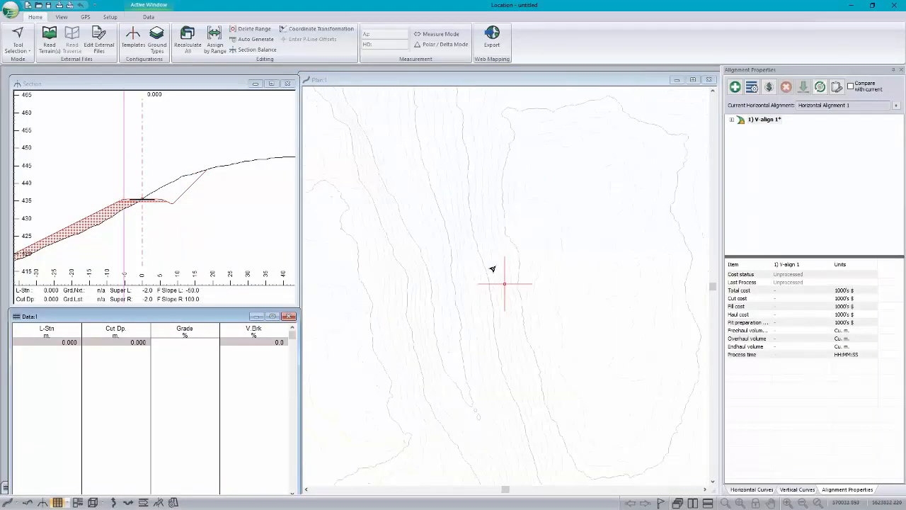
Step: In the plan view, lay out a short horizontal alignment with one IP at about station 84, ending at about station 166
{"action": "scroll", "coordinate": [493, 269], "scroll_direction": "down", "scroll_amount": 2}
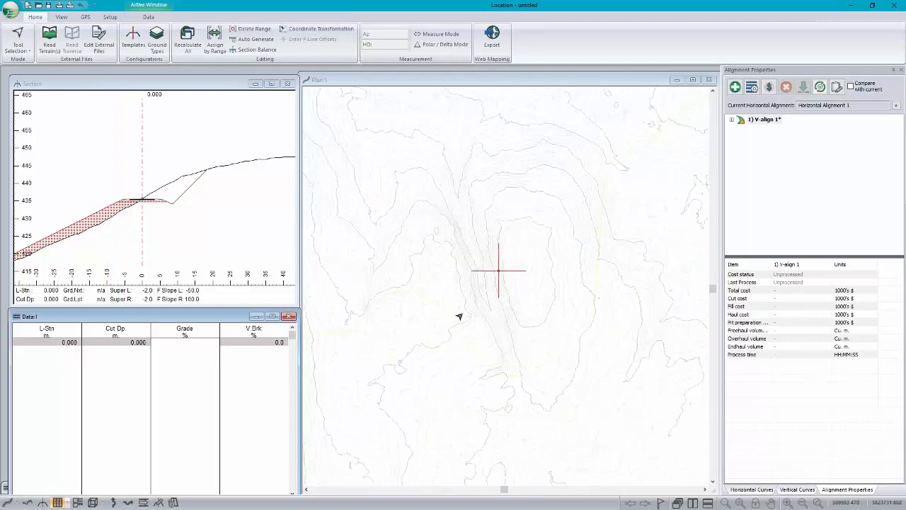
{"action": "scroll", "coordinate": [462, 314], "scroll_direction": "down", "scroll_amount": 1}
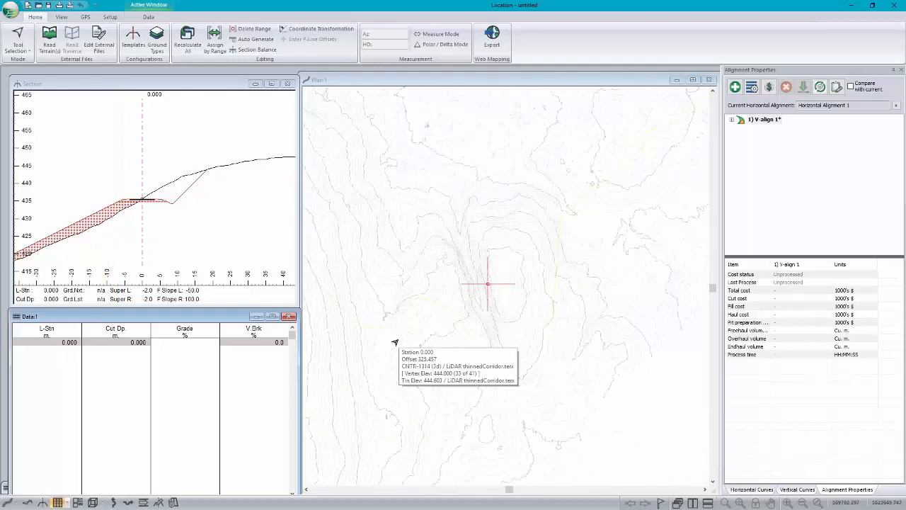
{"action": "middle_click_drag", "start_coordinate": [395, 343], "coordinate": [508, 337]}
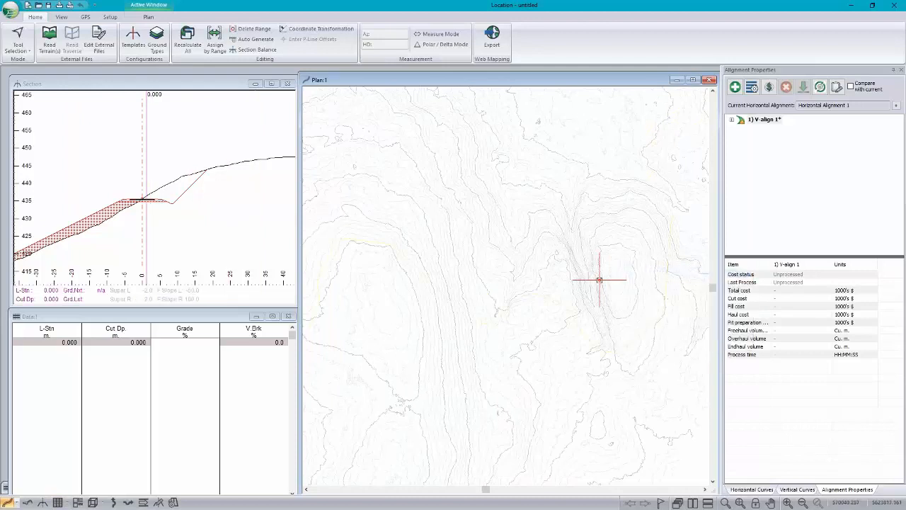
{"action": "left_click", "coordinate": [370, 241]}
{"action": "scroll", "coordinate": [368, 240], "scroll_direction": "up", "scroll_amount": 3}
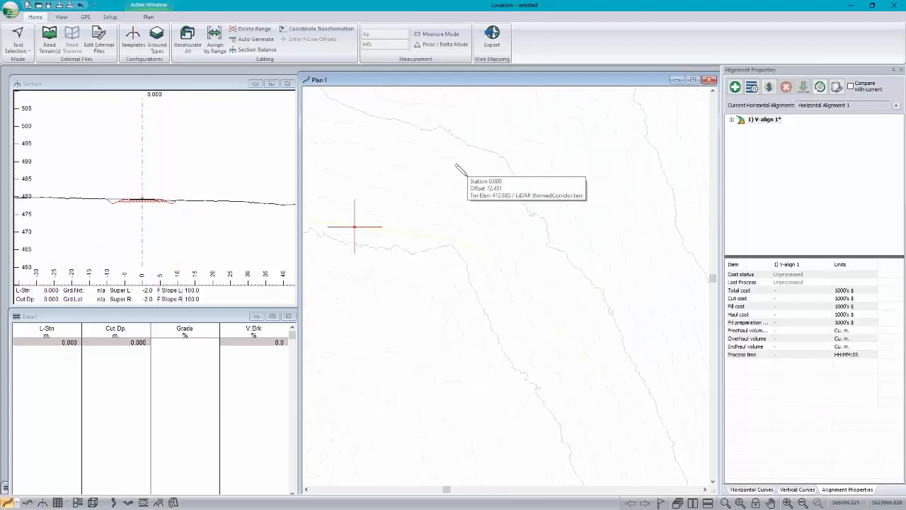
{"action": "left_click", "coordinate": [497, 244]}
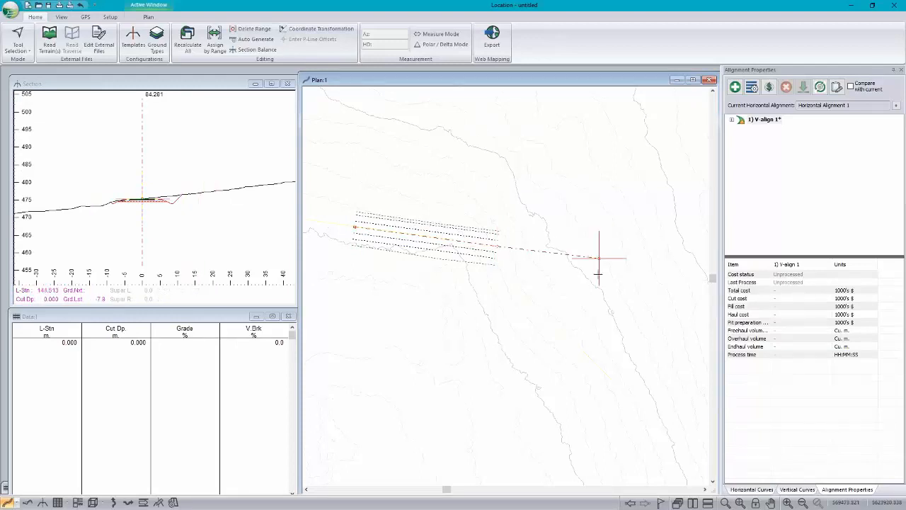
{"action": "left_click", "coordinate": [589, 350]}
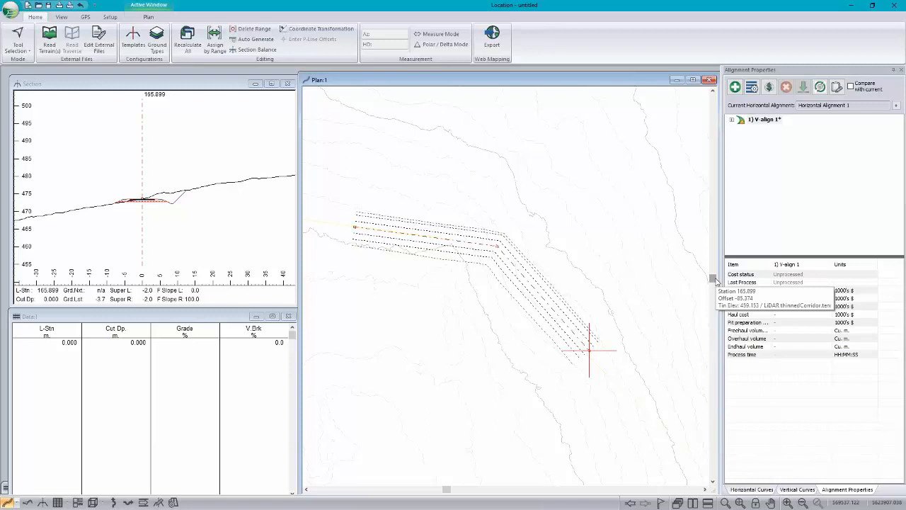
Step: Show the ground profile along the new horizontal alignment and examine it up close
{"action": "left_click", "coordinate": [27, 502]}
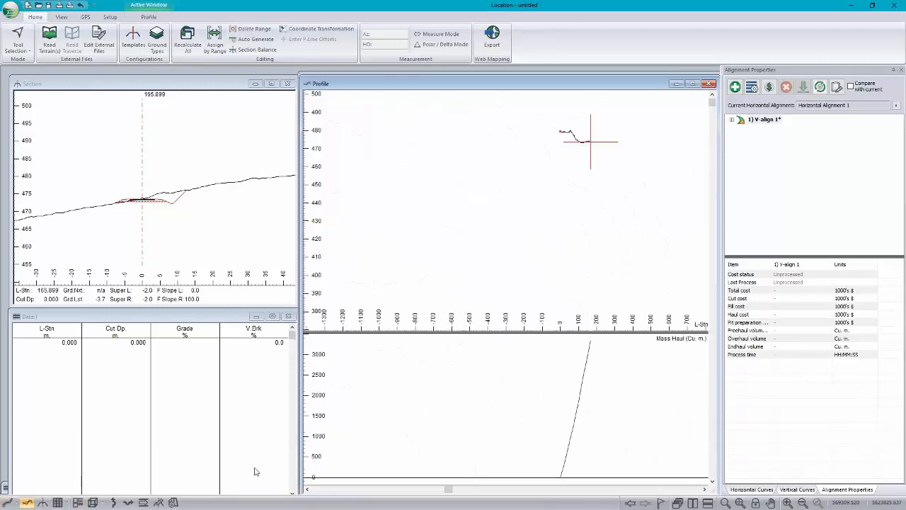
{"action": "scroll", "coordinate": [474, 210], "scroll_direction": "up", "scroll_amount": 3}
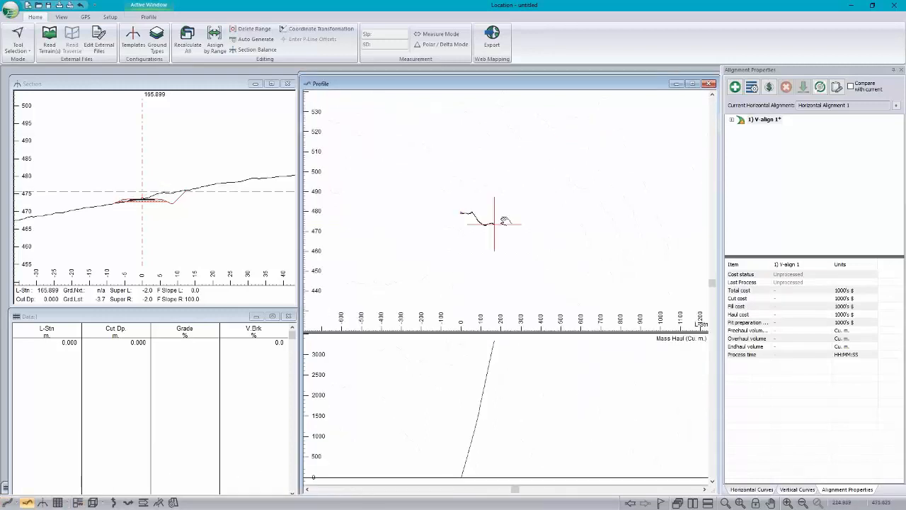
{"action": "scroll", "coordinate": [450, 214], "scroll_direction": "up", "scroll_amount": 2}
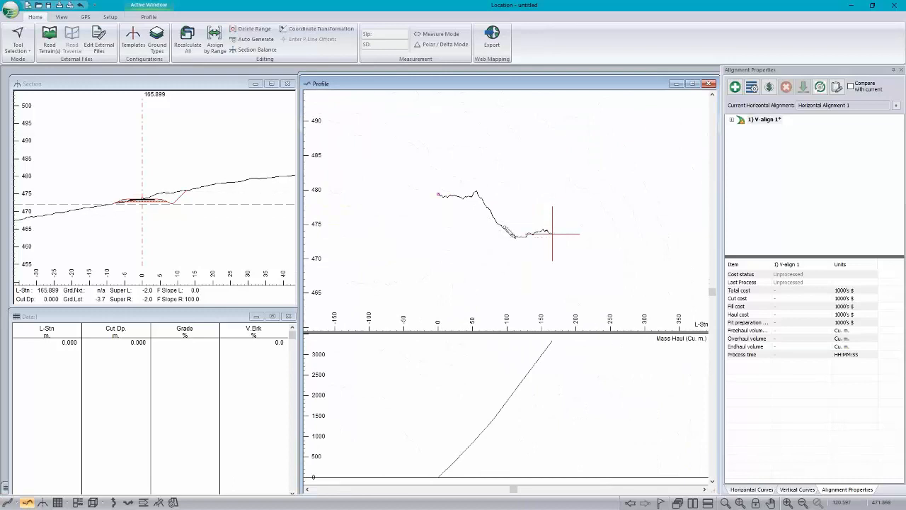
{"action": "left_click", "coordinate": [407, 73]}
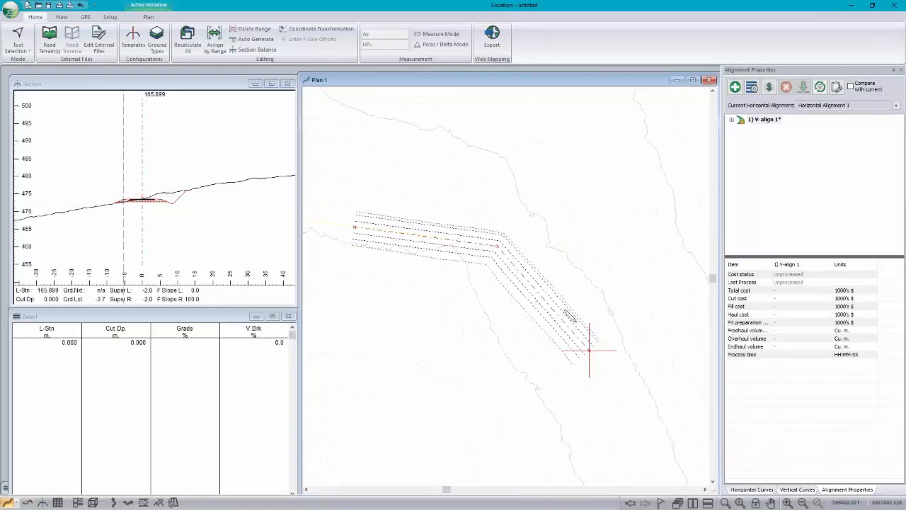
{"action": "right_click", "coordinate": [345, 306]}
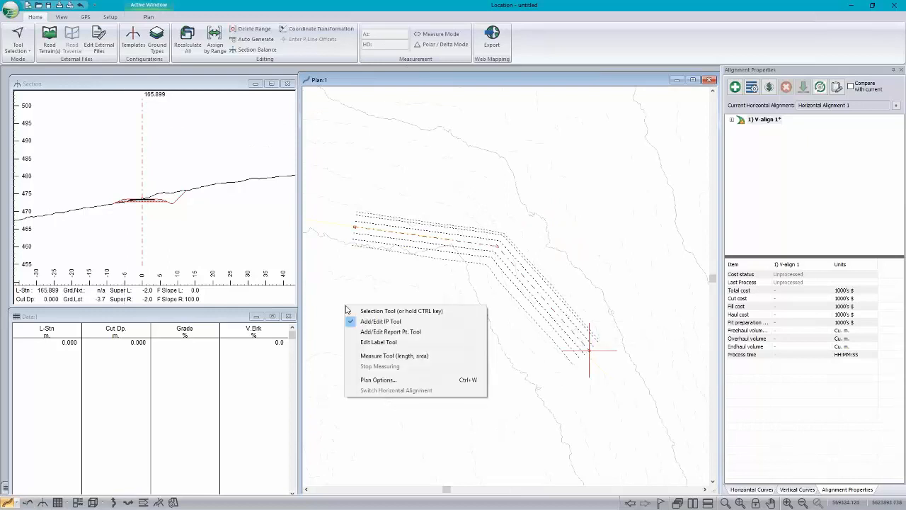
{"action": "left_click", "coordinate": [399, 381]}
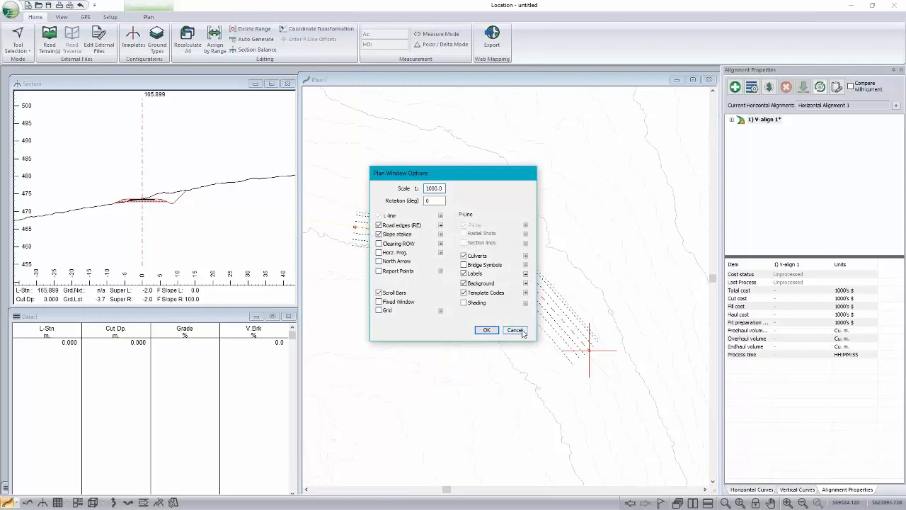
{"action": "left_click", "coordinate": [523, 333]}
{"action": "left_click", "coordinate": [524, 333]}
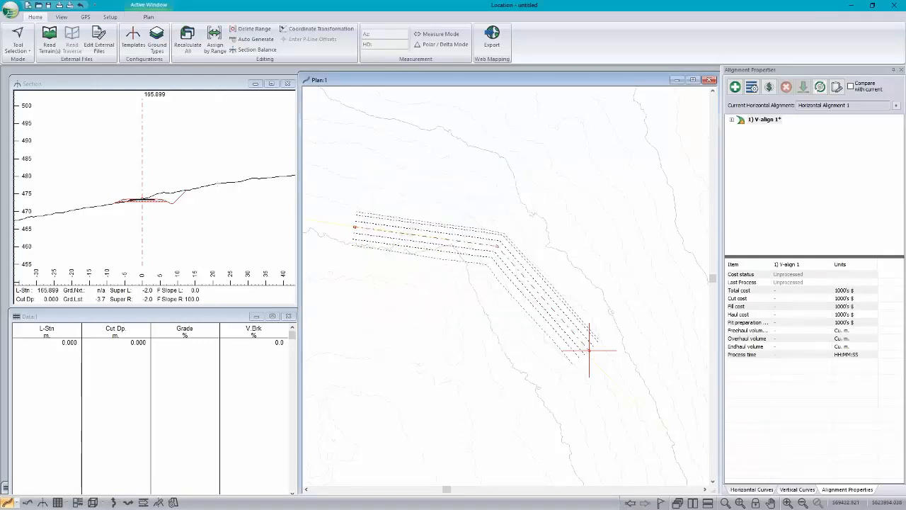
Step: Switch the screen layout to pegging.dlt
{"action": "left_click", "coordinate": [62, 17]}
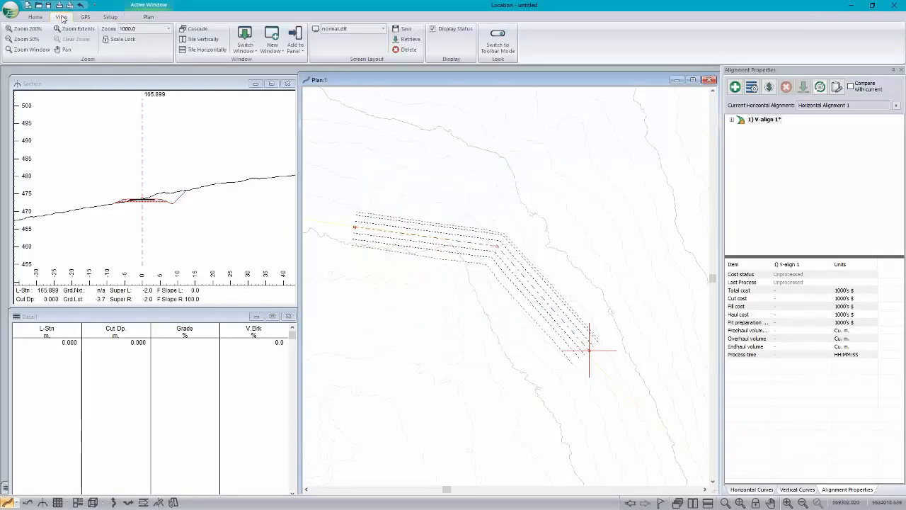
{"action": "left_click", "coordinate": [382, 29]}
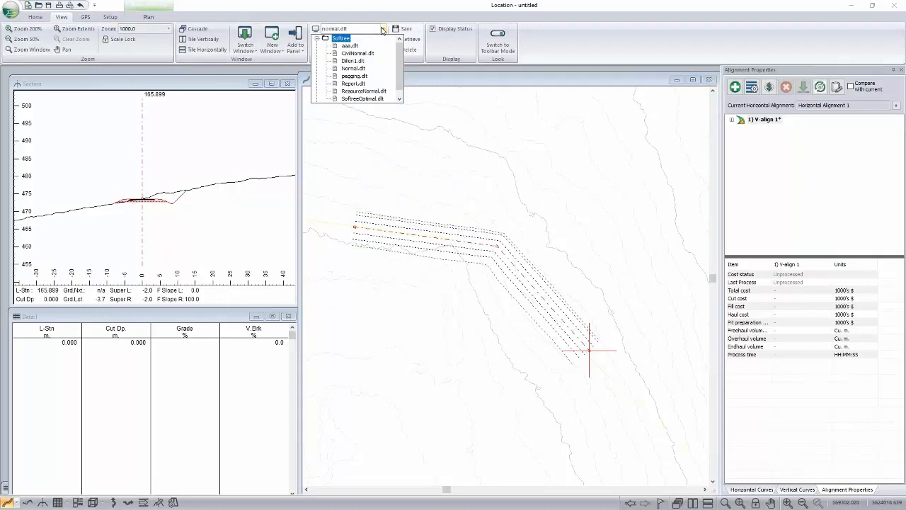
{"action": "left_click", "coordinate": [355, 76]}
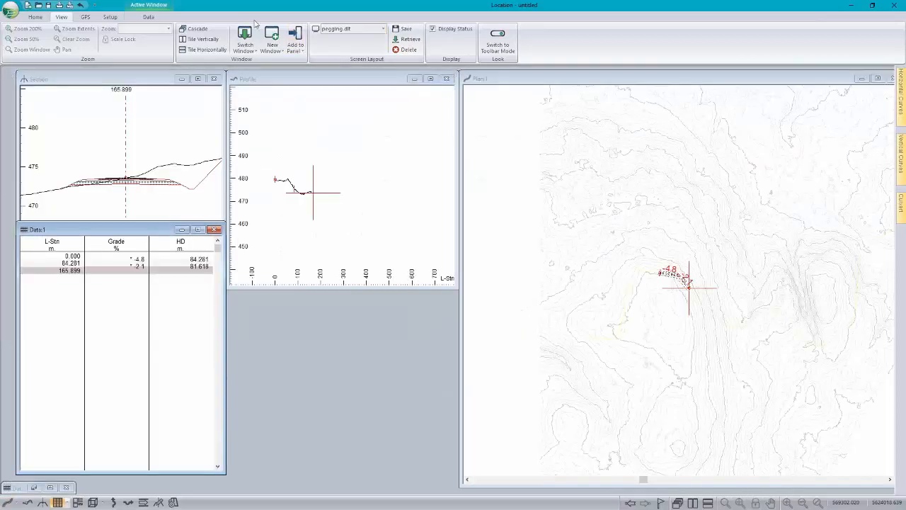
Step: Move the alignment's end point to about station 178 and add another point further along the slope at about station 277
{"action": "scroll", "coordinate": [663, 301], "scroll_direction": "up", "scroll_amount": 5}
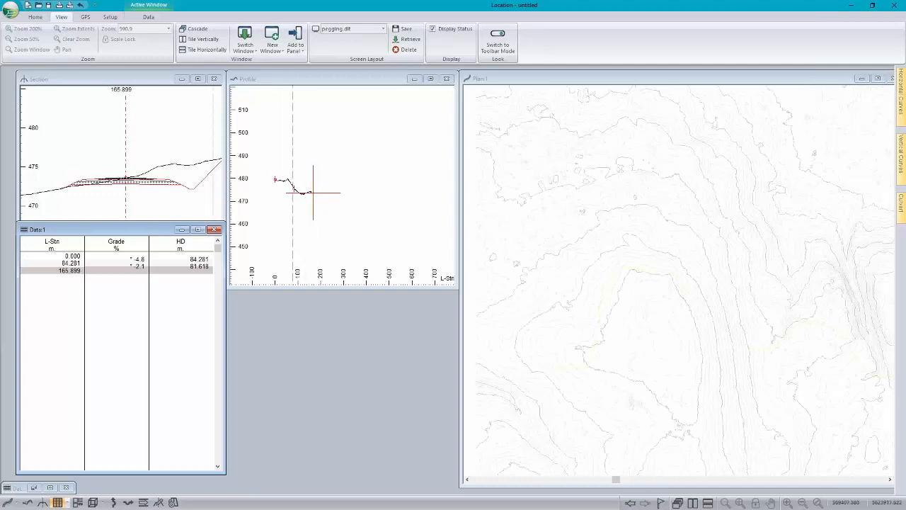
{"action": "scroll", "coordinate": [676, 330], "scroll_direction": "up", "scroll_amount": 1}
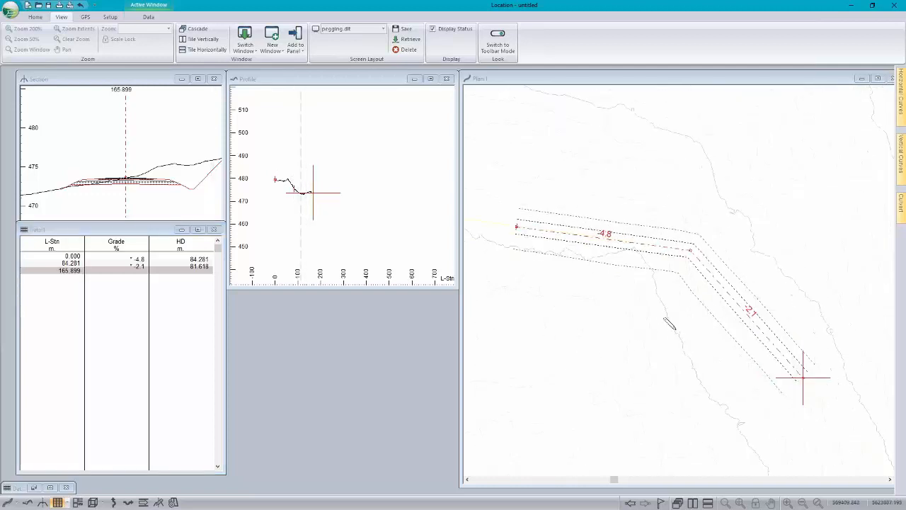
{"action": "middle_click_drag", "start_coordinate": [675, 328], "coordinate": [630, 244]}
{"action": "scroll", "coordinate": [631, 246], "scroll_direction": "up", "scroll_amount": 1}
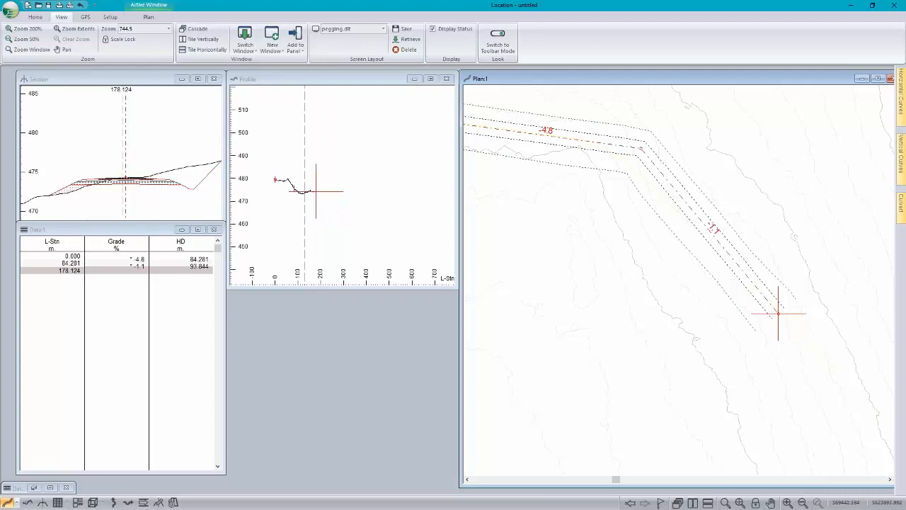
{"action": "middle_click_drag", "start_coordinate": [753, 365], "coordinate": [587, 249]}
{"action": "left_click_drag", "start_coordinate": [767, 335], "coordinate": [766, 345]}
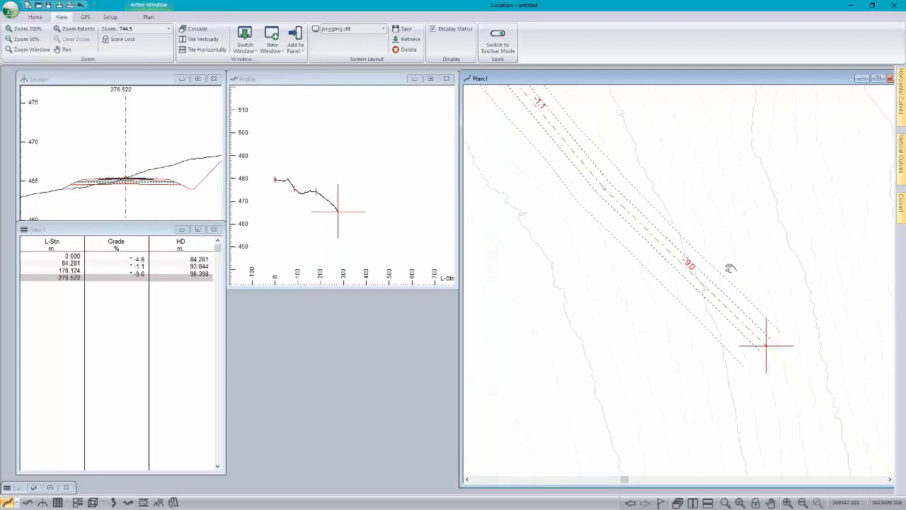
Step: Add a next alignment point straight downslope at about -22.4 % grade, then move it uphill to about 6.3 % to compare grades
{"action": "middle_click_drag", "start_coordinate": [730, 268], "coordinate": [647, 184]}
{"action": "scroll", "coordinate": [647, 184], "scroll_direction": "up", "scroll_amount": 1}
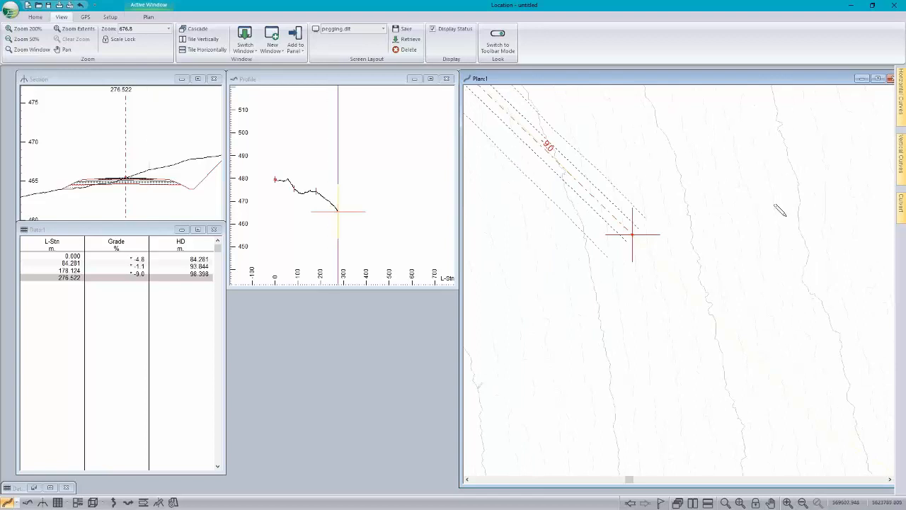
{"action": "left_click", "coordinate": [812, 198]}
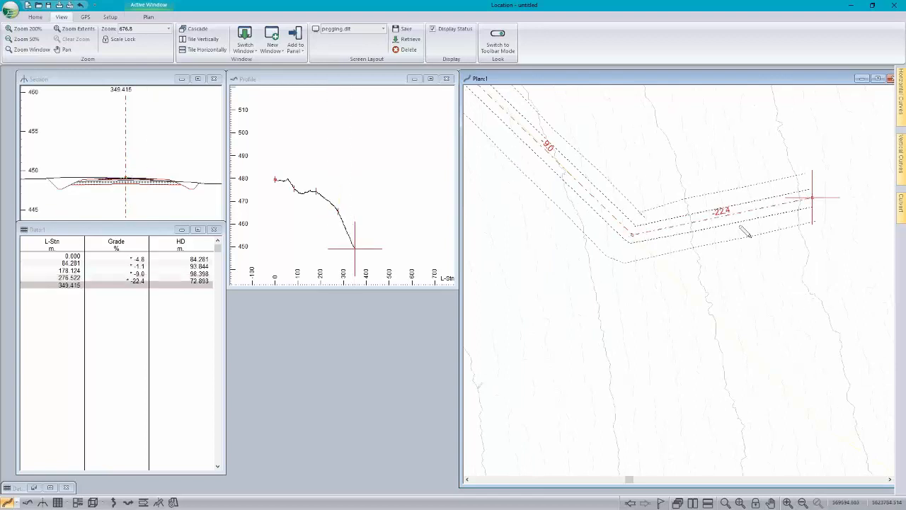
{"action": "mouse_move", "coordinate": [714, 202]}
{"action": "left_click", "coordinate": [610, 451]}
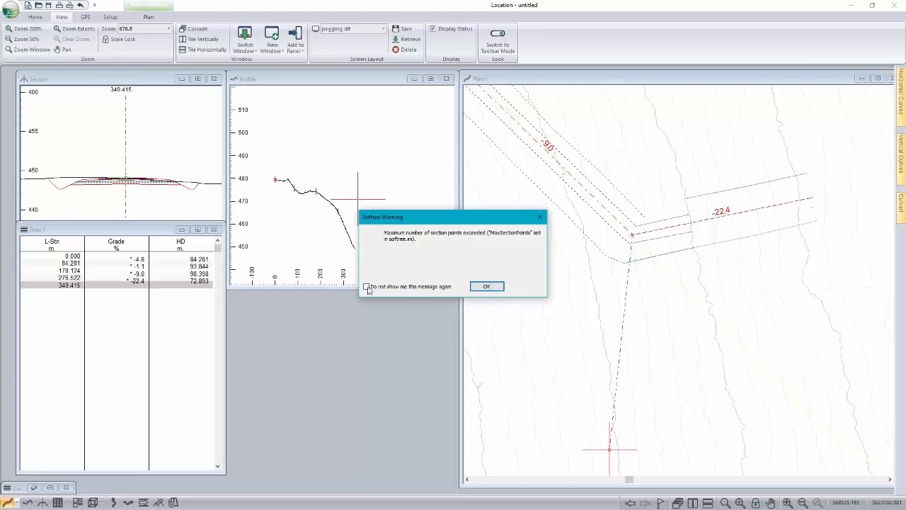
{"action": "left_click", "coordinate": [500, 287]}
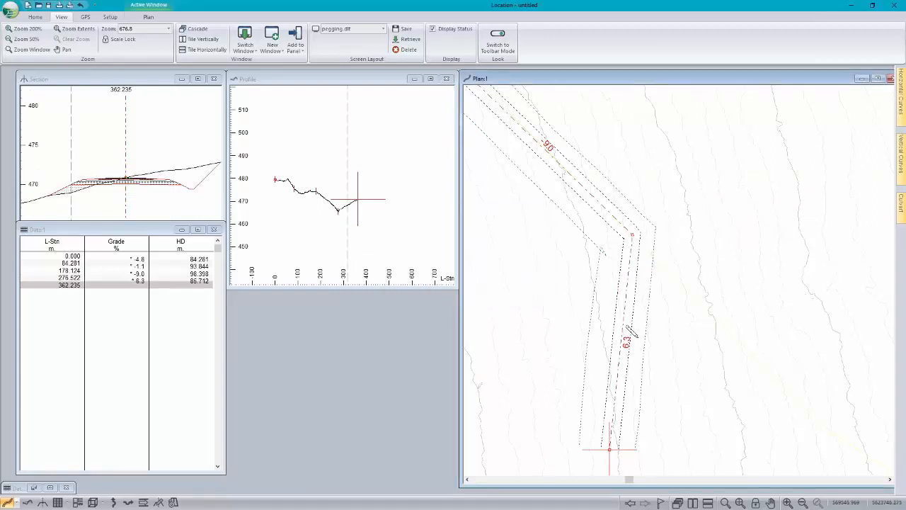
Step: Reposition the alignment's end point diagonally downslope, refining it until the last segment has a -10.0 % grade at about station 356
{"action": "left_click_drag", "start_coordinate": [609, 449], "coordinate": [776, 369]}
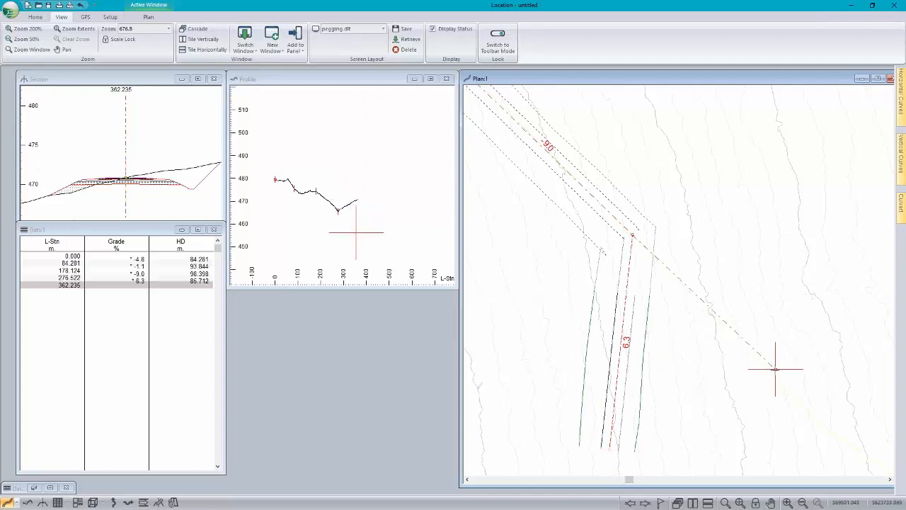
{"action": "left_click", "coordinate": [498, 287]}
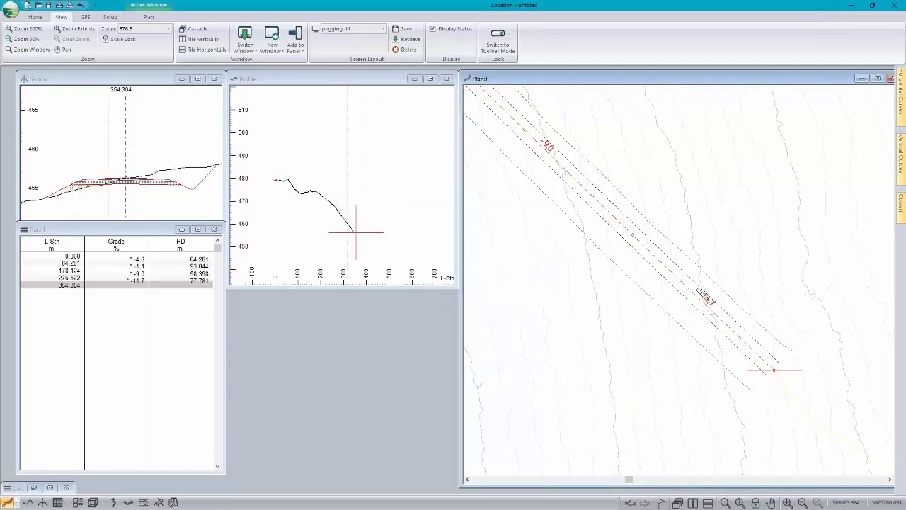
{"action": "left_click_drag", "start_coordinate": [773, 370], "coordinate": [764, 381]}
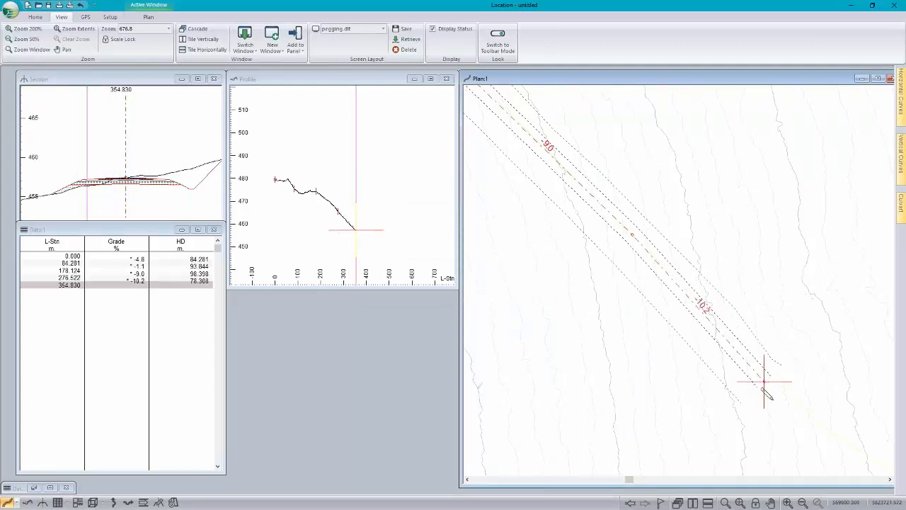
{"action": "left_click_drag", "start_coordinate": [765, 382], "coordinate": [763, 385]}
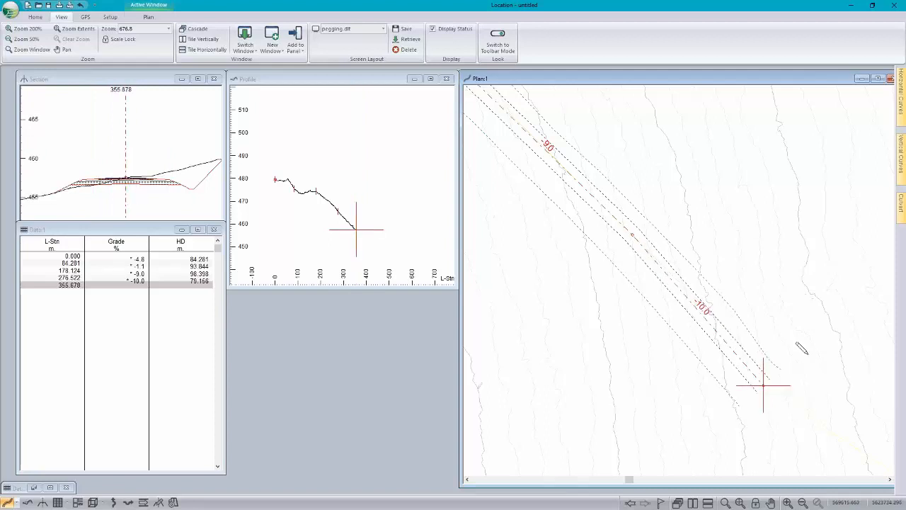
Step: Extend the alignment downslope with another point at about station 416, adjusting it to a grade of about -10.4 %
{"action": "scroll", "coordinate": [680, 249], "scroll_direction": "down", "scroll_amount": 1}
{"action": "scroll", "coordinate": [680, 250], "scroll_direction": "down", "scroll_amount": 5}
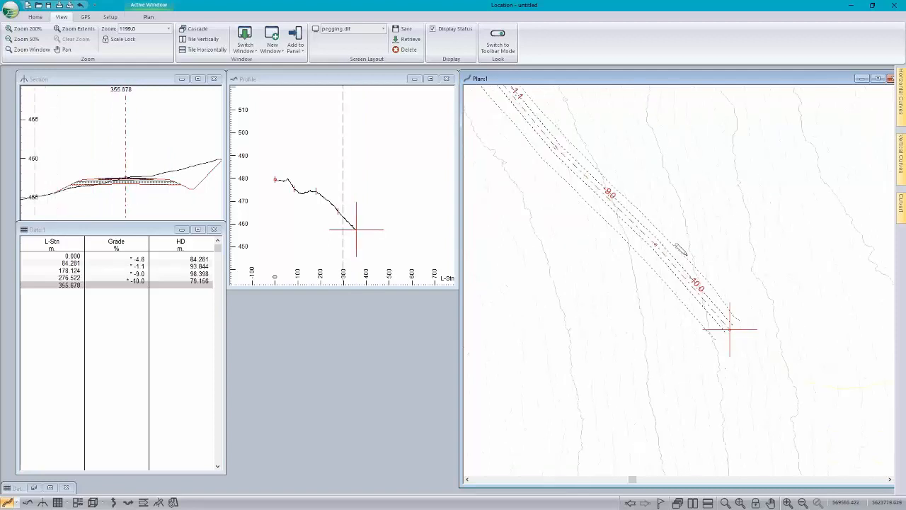
{"action": "middle_click_drag", "start_coordinate": [690, 390], "coordinate": [560, 220]}
{"action": "scroll", "coordinate": [560, 220], "scroll_direction": "up", "scroll_amount": 1}
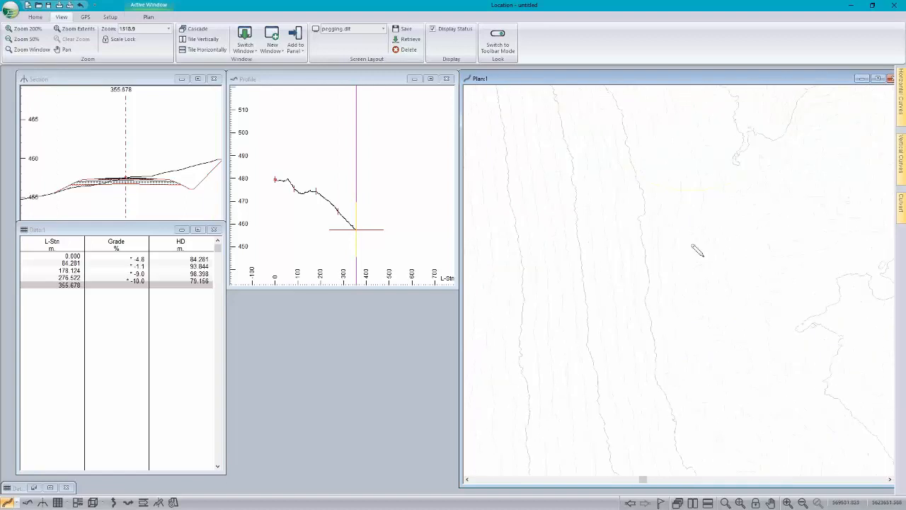
{"action": "left_click_drag", "start_coordinate": [636, 176], "coordinate": [638, 177]}
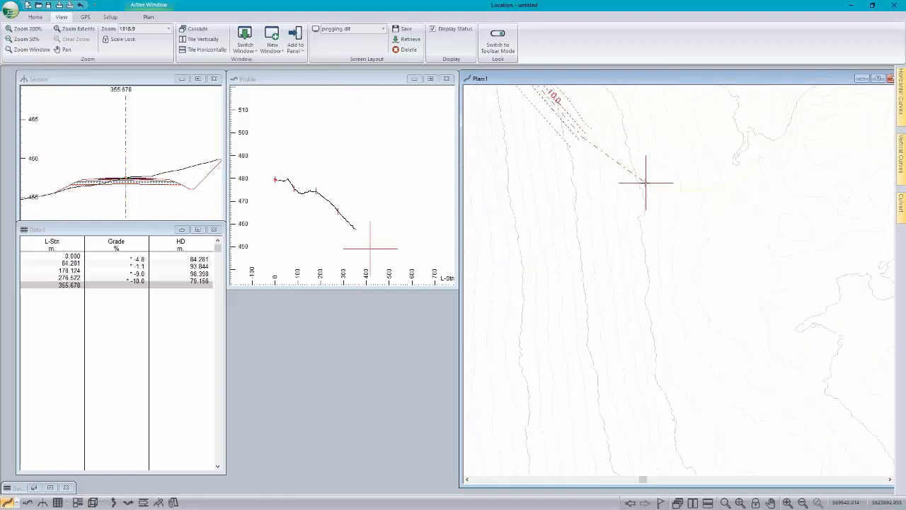
{"action": "left_click", "coordinate": [643, 183]}
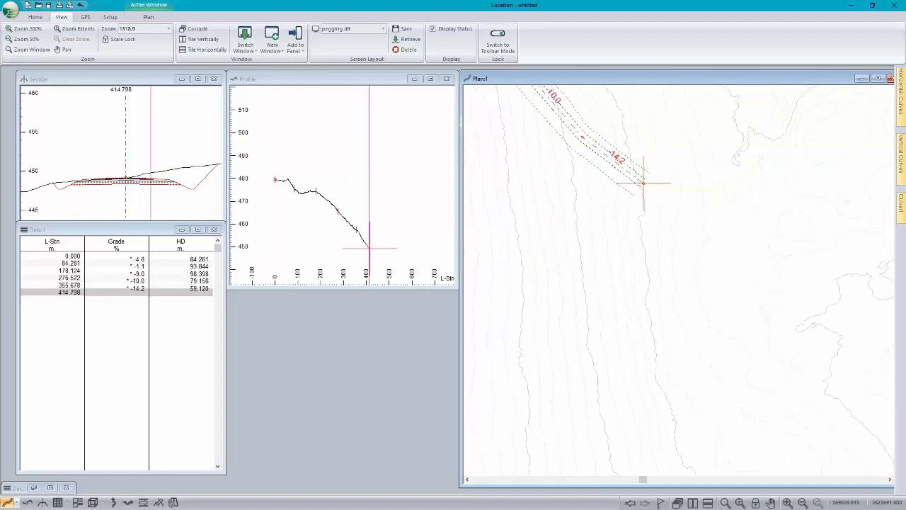
{"action": "left_click_drag", "start_coordinate": [639, 191], "coordinate": [634, 196]}
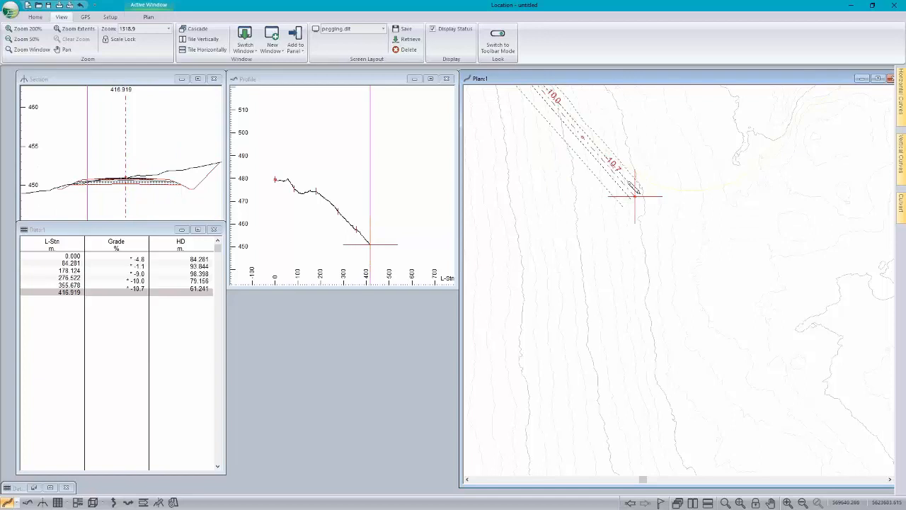
{"action": "left_click_drag", "start_coordinate": [634, 196], "coordinate": [632, 198]}
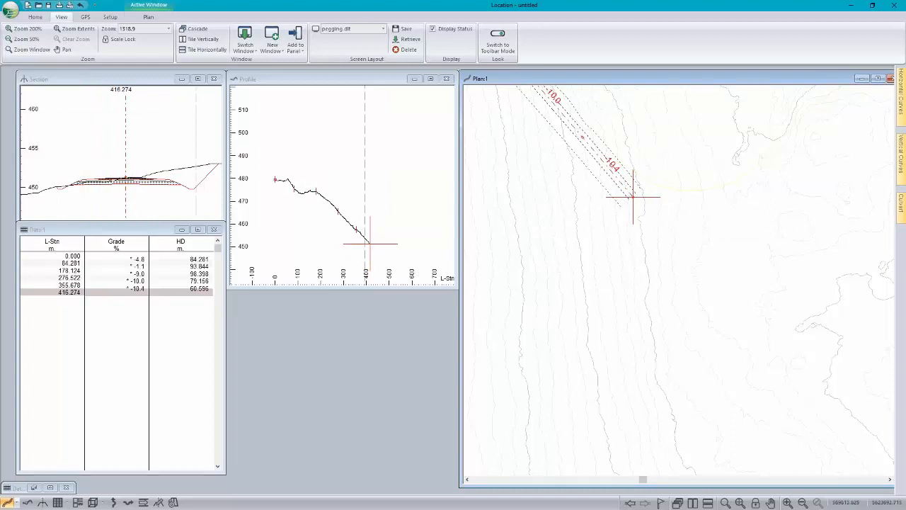
Step: Insert IPs at about stations 118 and 56 to smooth the dip and hump in the ground profile near the alignment's start
{"action": "middle_click_drag", "start_coordinate": [571, 149], "coordinate": [717, 330]}
{"action": "scroll", "coordinate": [596, 187], "scroll_direction": "up", "scroll_amount": 1}
{"action": "middle_click_drag", "start_coordinate": [583, 161], "coordinate": [687, 347]}
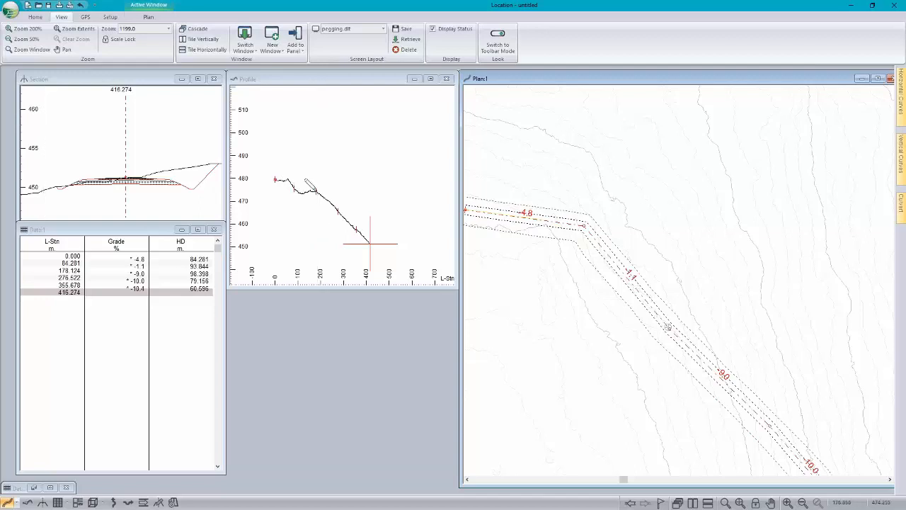
{"action": "mouse_move", "coordinate": [298, 192]}
{"action": "left_click", "coordinate": [605, 269]}
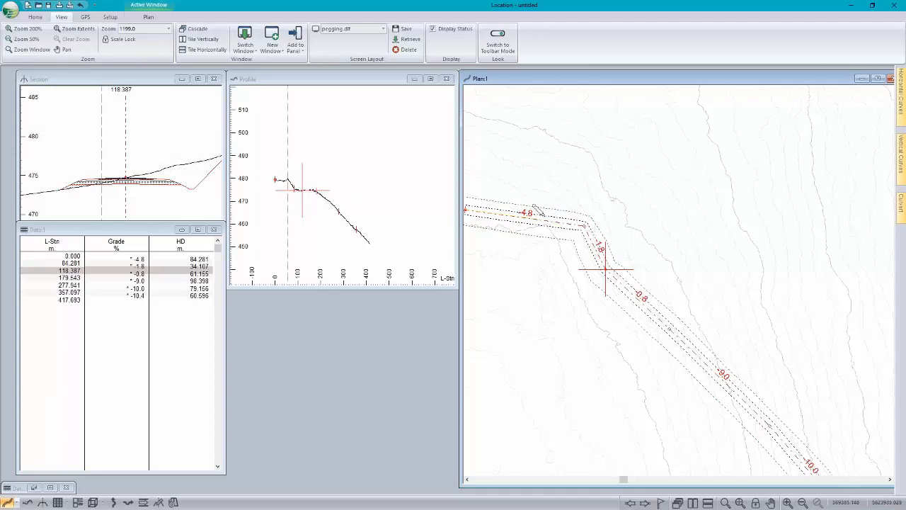
{"action": "left_click_drag", "start_coordinate": [545, 218], "coordinate": [545, 205]}
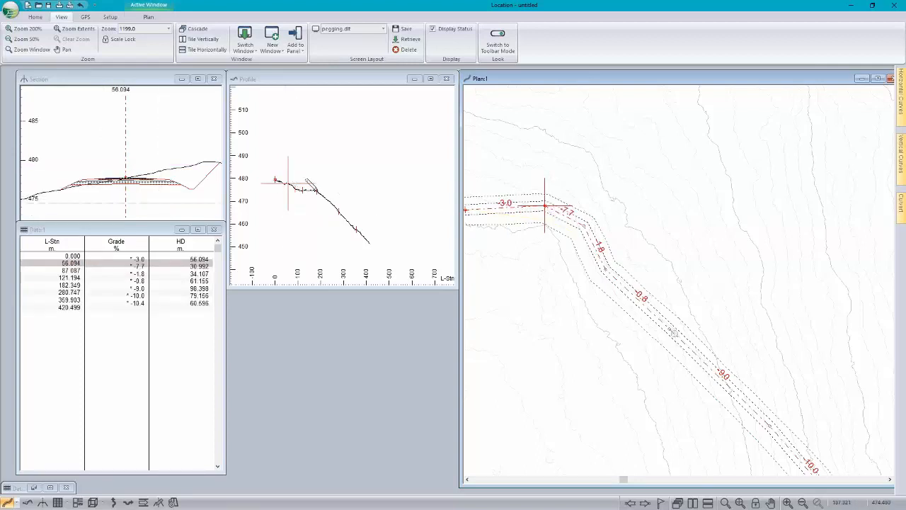
{"action": "mouse_move", "coordinate": [317, 190]}
{"action": "mouse_move", "coordinate": [354, 245]}
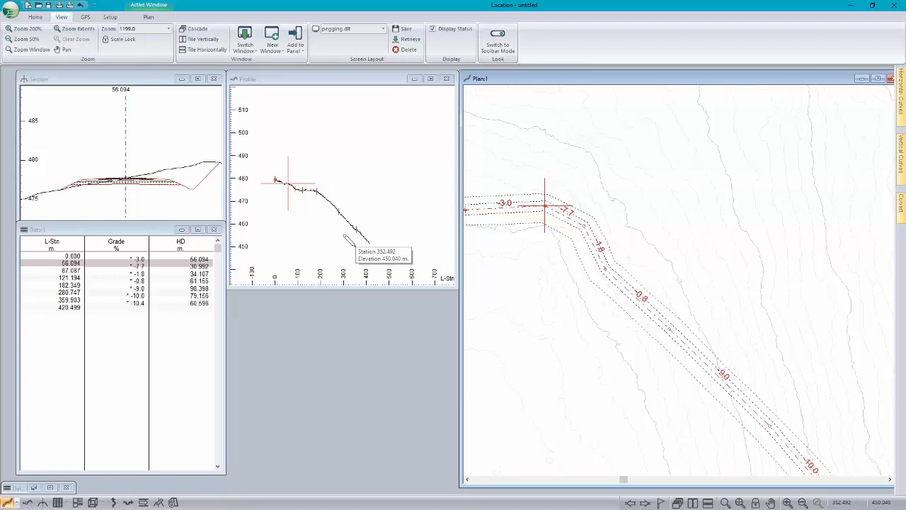
Step: Add ImageNew.terx to the plan view's background display files
{"action": "middle_click_drag", "start_coordinate": [702, 281], "coordinate": [674, 251]}
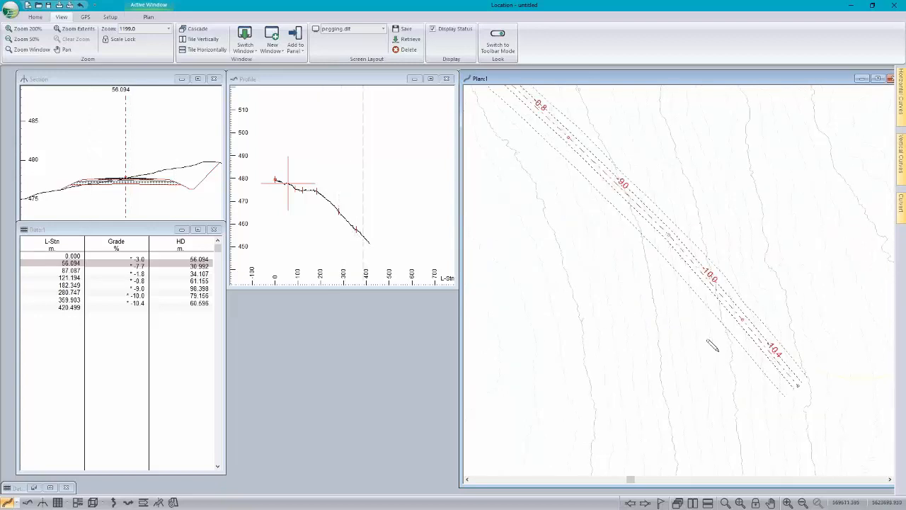
{"action": "right_click", "coordinate": [547, 258]}
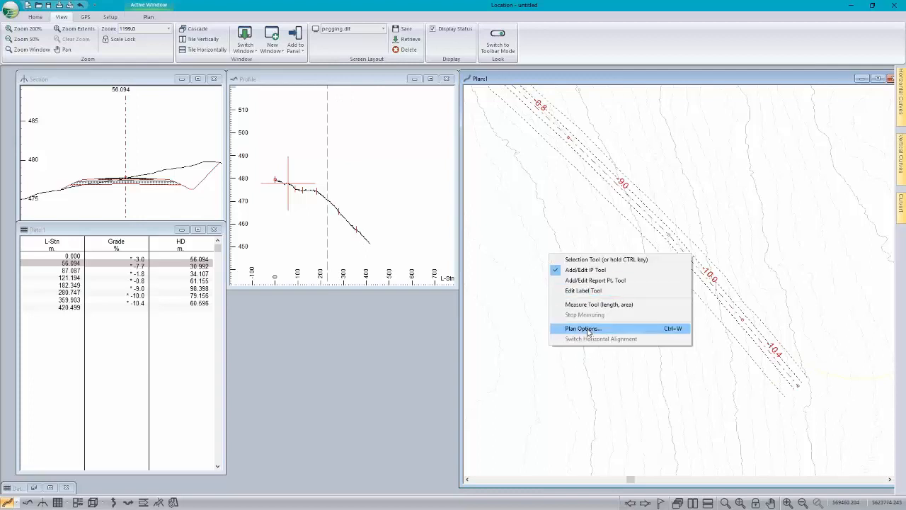
{"action": "left_click", "coordinate": [590, 328]}
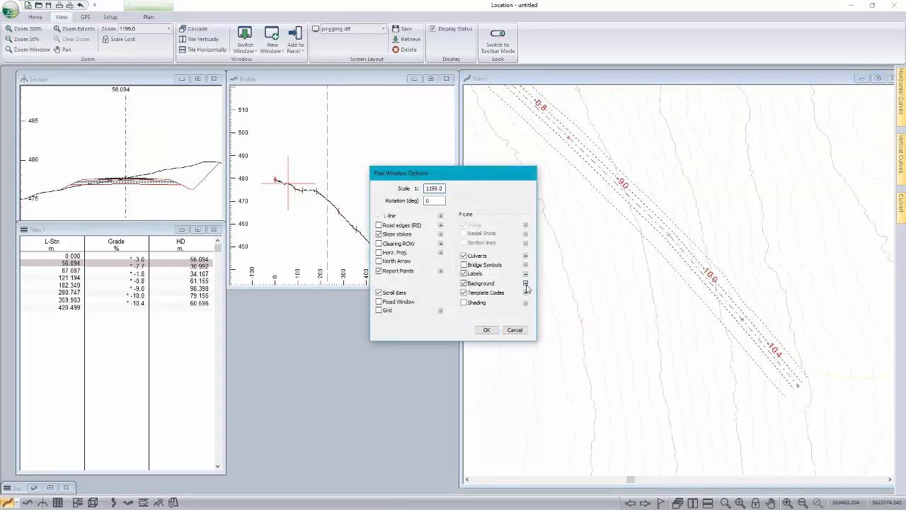
{"action": "left_click", "coordinate": [525, 283]}
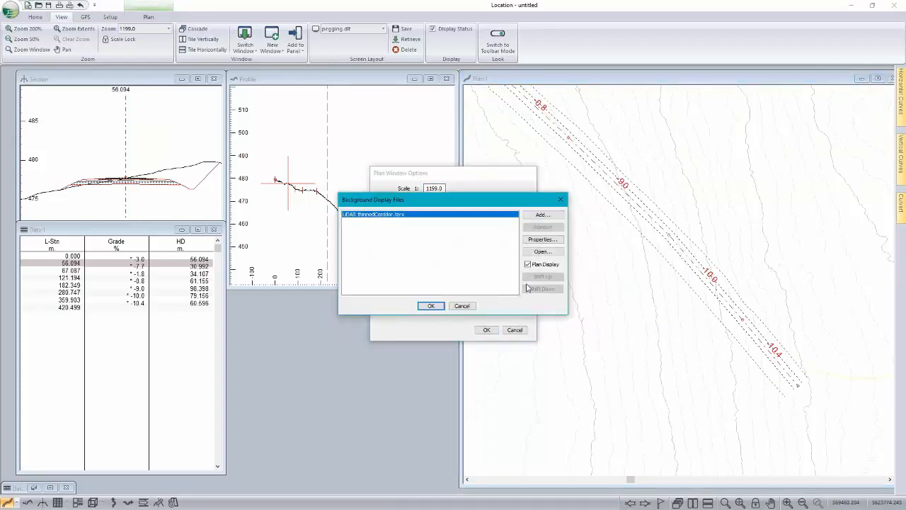
{"action": "left_click", "coordinate": [542, 214]}
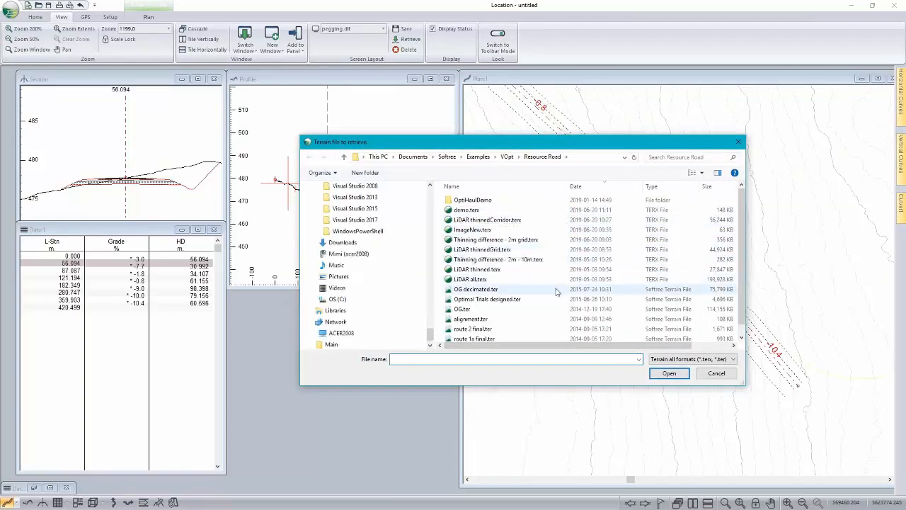
{"action": "double_click", "coordinate": [473, 229]}
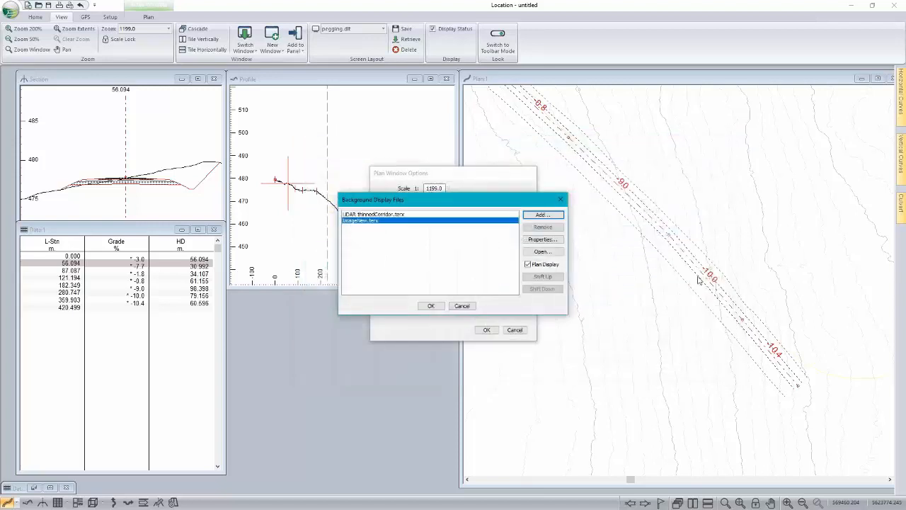
{"action": "left_click", "coordinate": [432, 306]}
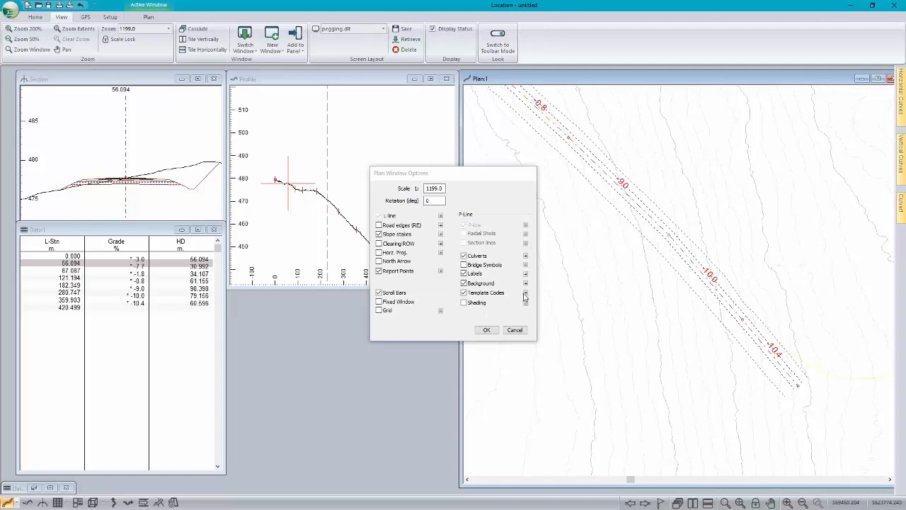
Step: Move LiDAR thinnedCorridor.terx below ImageNew.terx in the background display order and apply the plan options
{"action": "left_click", "coordinate": [525, 283]}
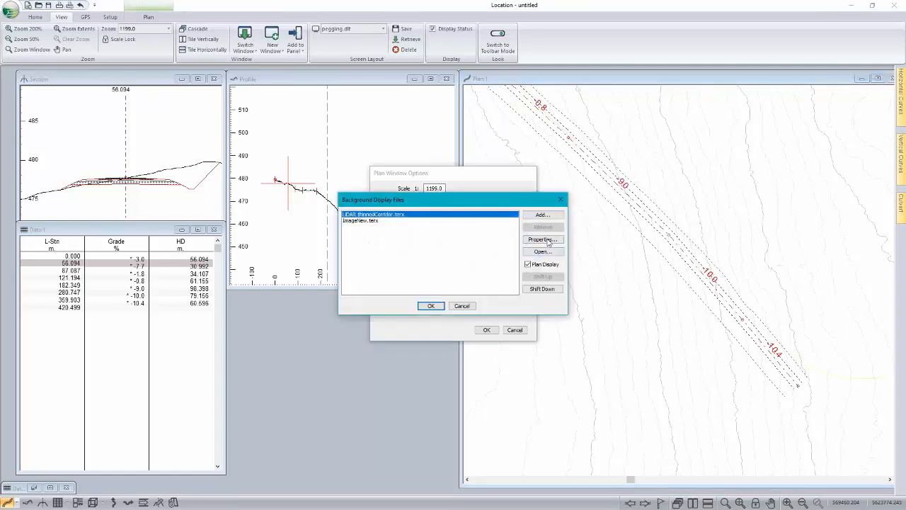
{"action": "left_click", "coordinate": [542, 289]}
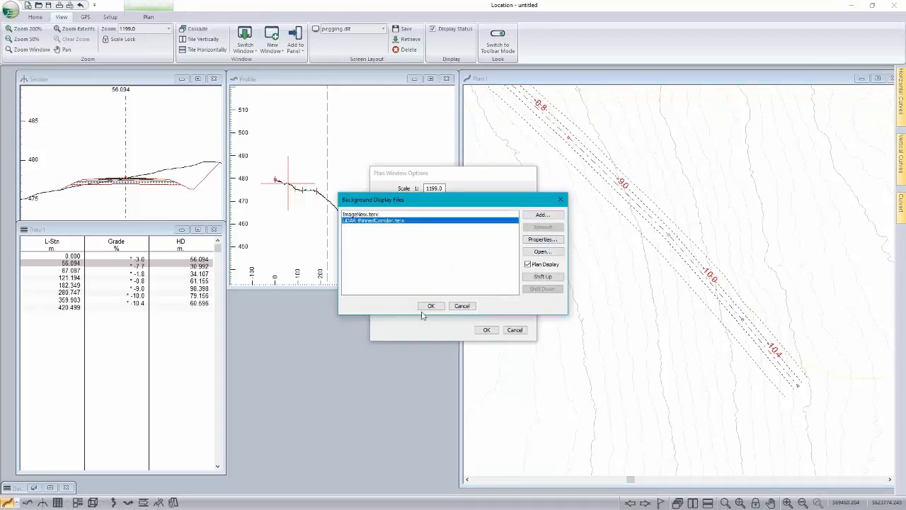
{"action": "left_click", "coordinate": [430, 307]}
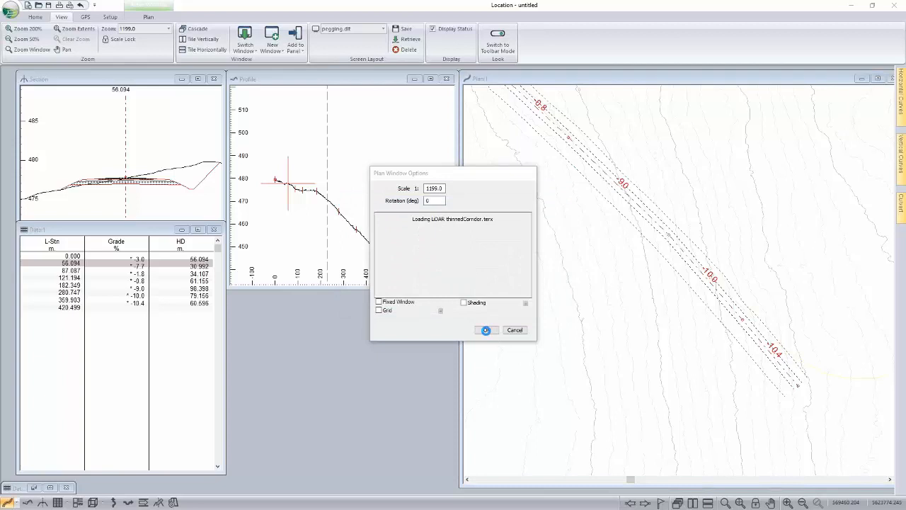
{"action": "left_click", "coordinate": [486, 330]}
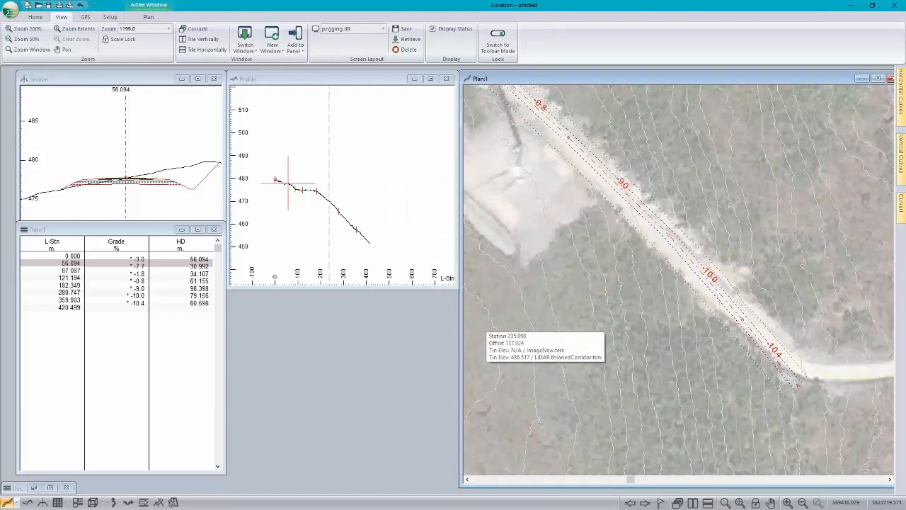
Step: Extend the alignment along the road in the imagery with points at about stations 473, 752 and 1039, at about -11.5, -2.0 and -2.2 % grade
{"action": "scroll", "coordinate": [613, 259], "scroll_direction": "down", "scroll_amount": 2}
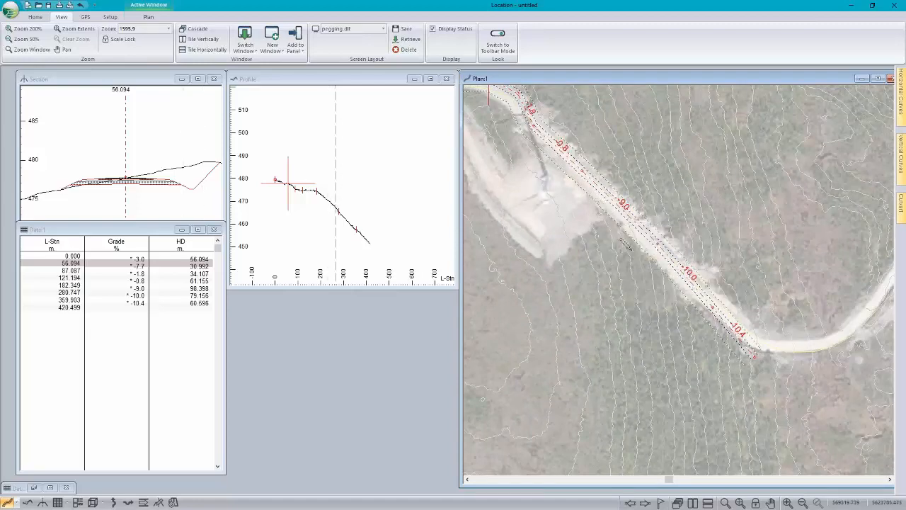
{"action": "scroll", "coordinate": [627, 244], "scroll_direction": "down", "scroll_amount": 2}
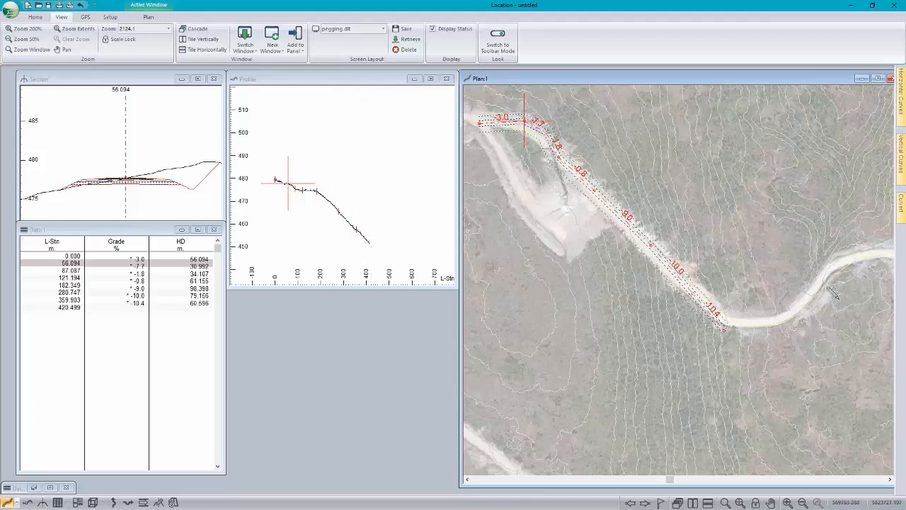
{"action": "middle_click_drag", "start_coordinate": [822, 303], "coordinate": [666, 324]}
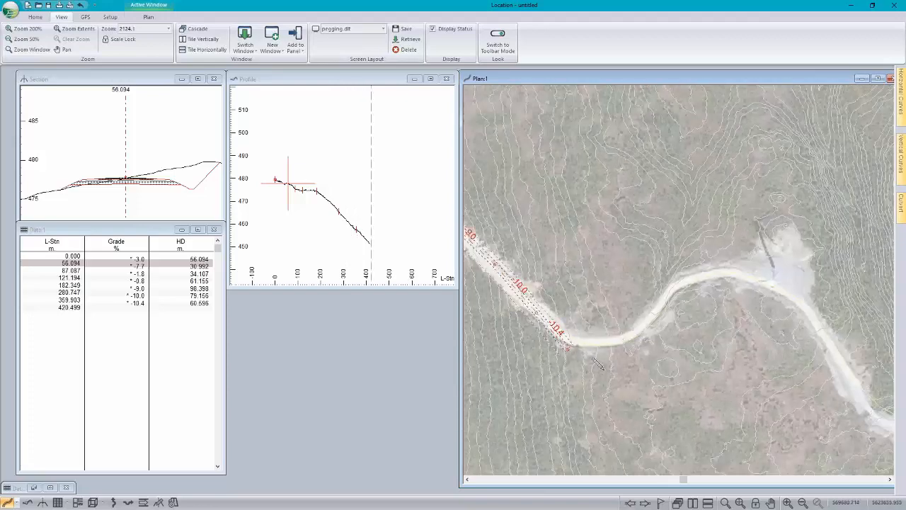
{"action": "mouse_move", "coordinate": [593, 358]}
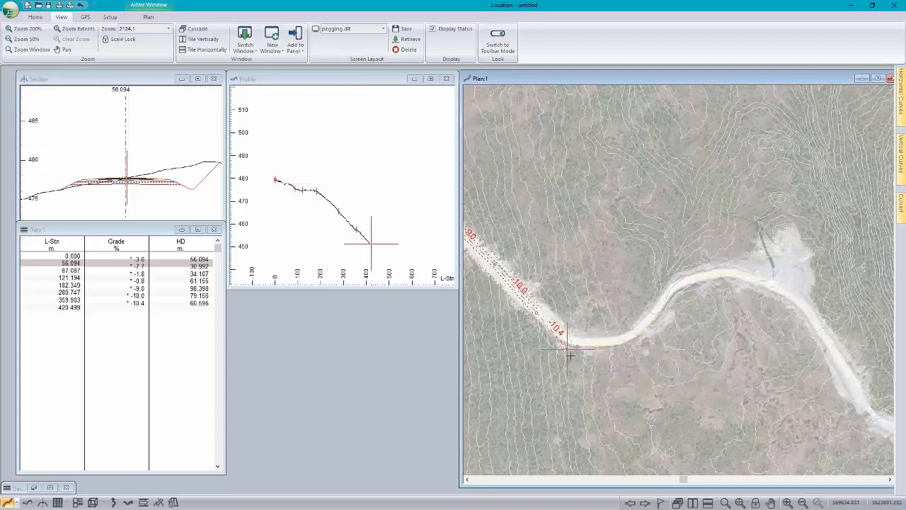
{"action": "left_click", "coordinate": [605, 368]}
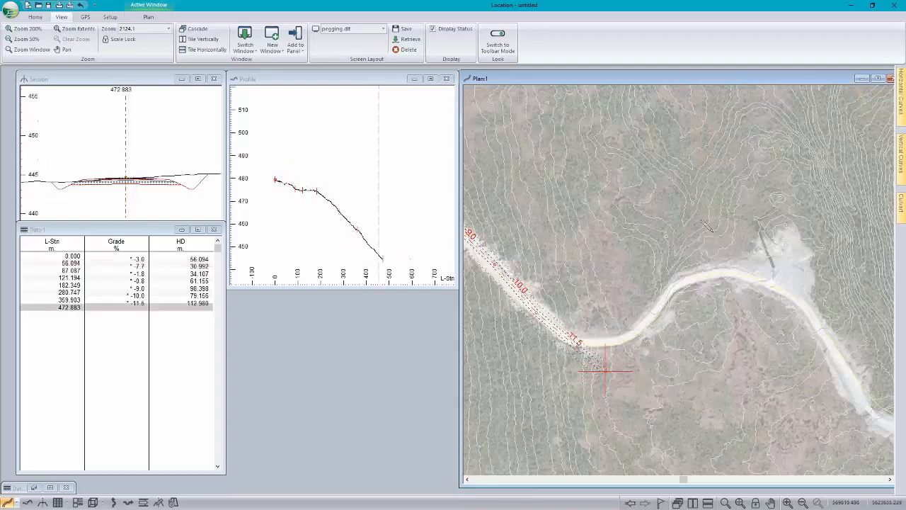
{"action": "left_click", "coordinate": [753, 200]}
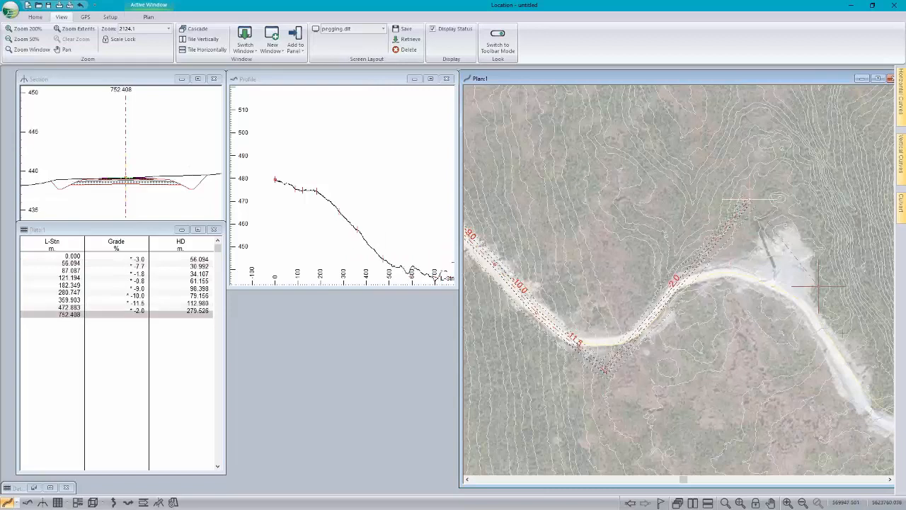
{"action": "left_click", "coordinate": [869, 395]}
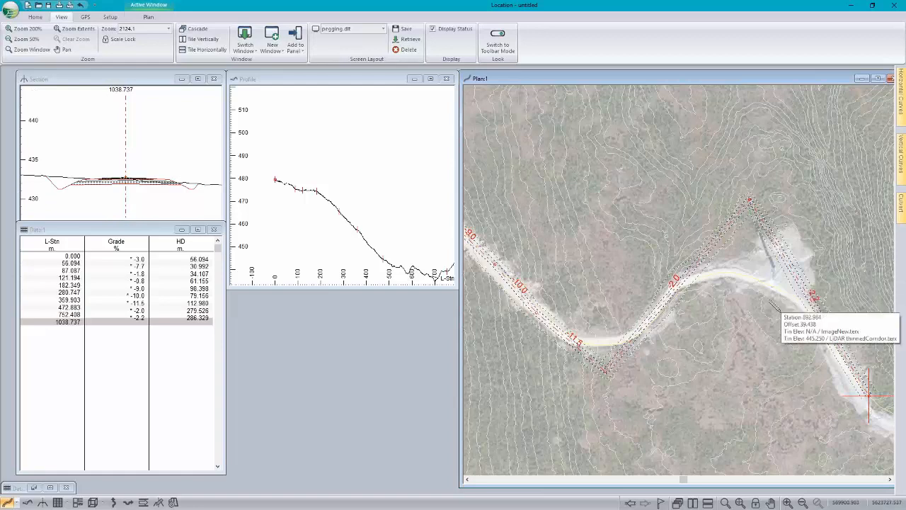
Step: Switch the screen layout to Normal.dlt and close the floating cut and fill volume data window
{"action": "left_click", "coordinate": [386, 29]}
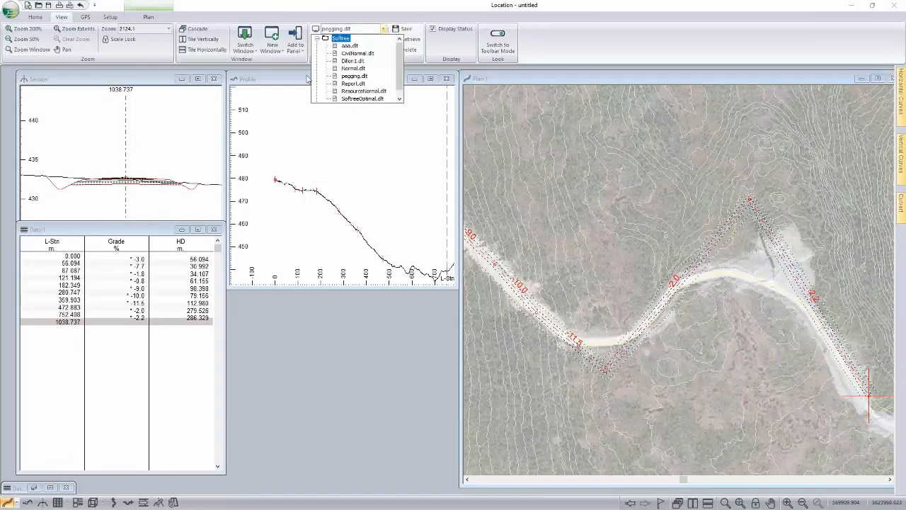
{"action": "left_click", "coordinate": [352, 69]}
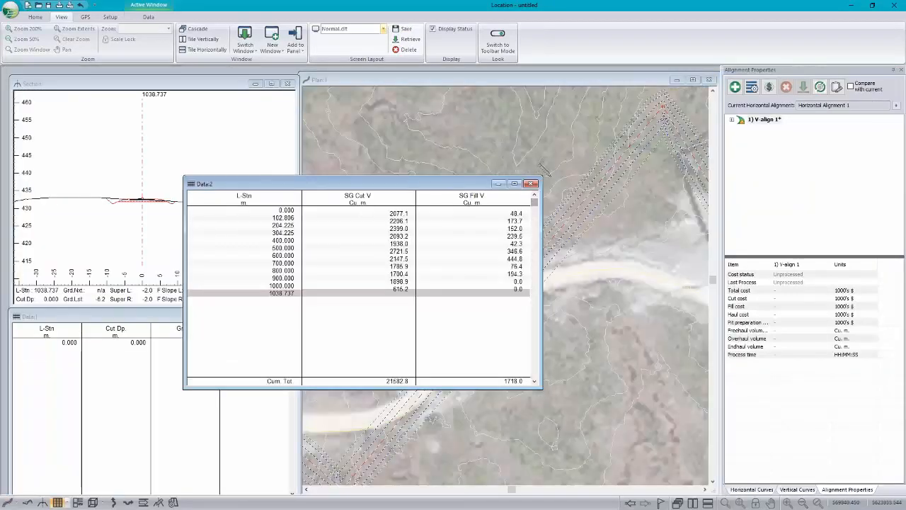
{"action": "left_click", "coordinate": [534, 184]}
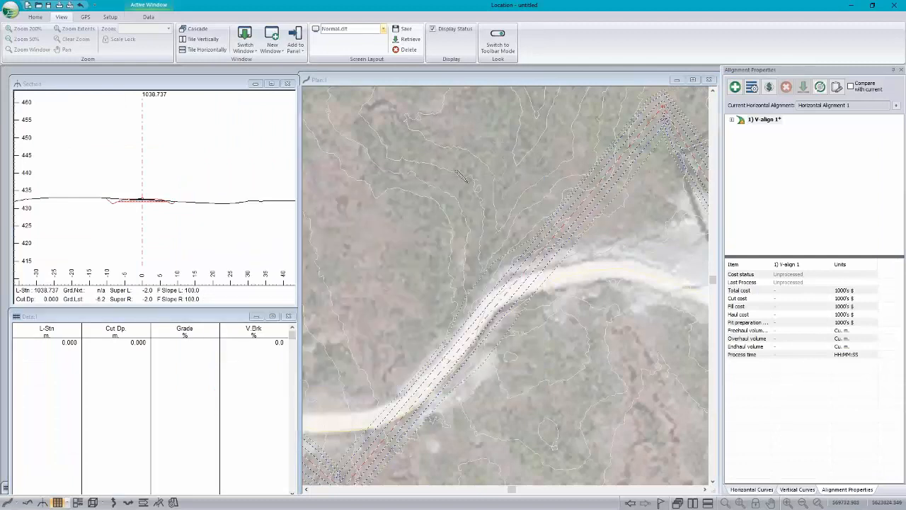
Step: Turn off the plan display of the ImageNew.terx background while keeping LiDAR thinnedCorridor.terx displayed
{"action": "right_click", "coordinate": [468, 183]}
{"action": "left_click", "coordinate": [519, 259]}
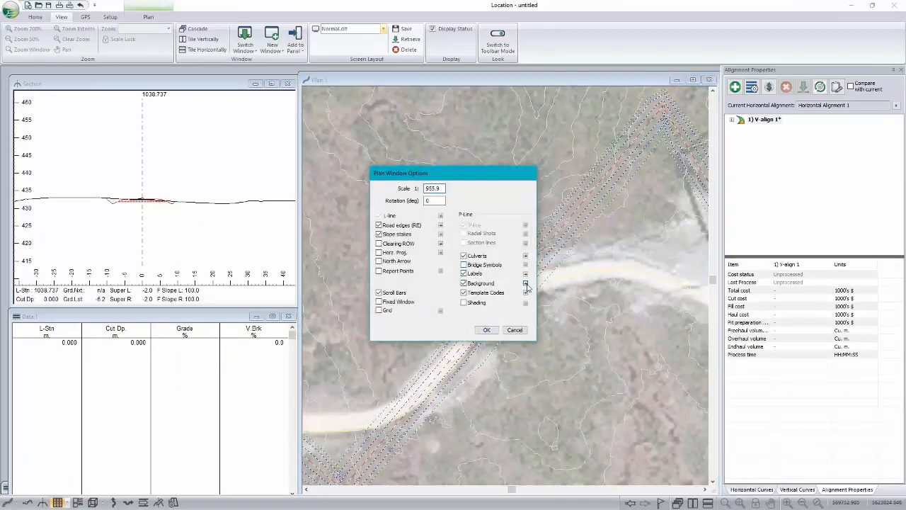
{"action": "left_click", "coordinate": [525, 283]}
{"action": "left_click", "coordinate": [390, 224]}
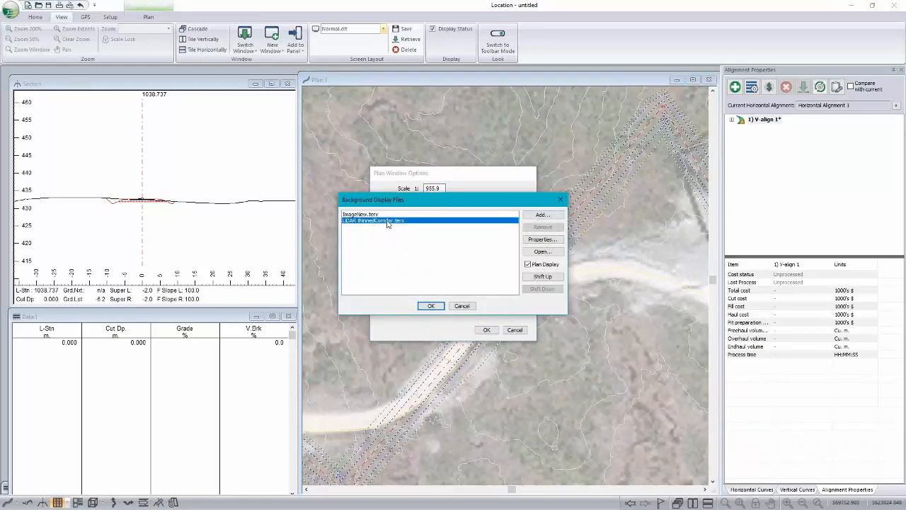
{"action": "left_click", "coordinate": [386, 214]}
{"action": "left_click", "coordinate": [527, 264]}
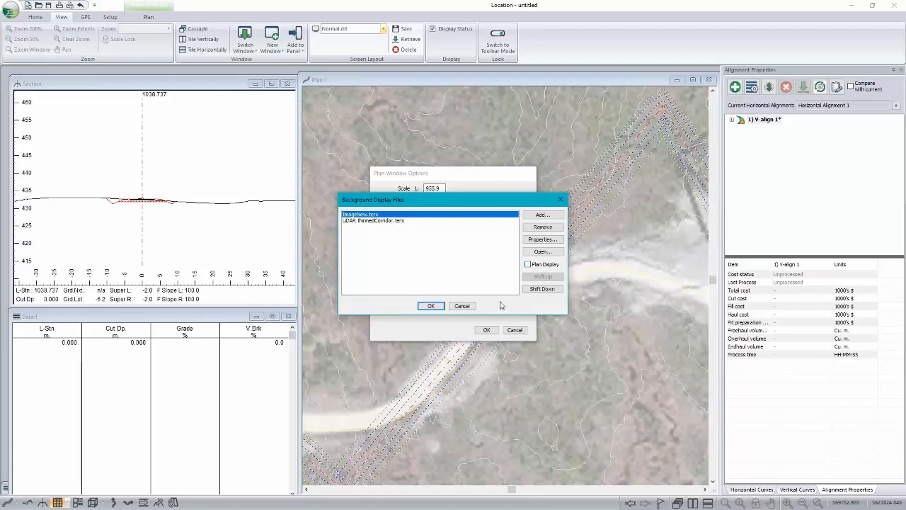
{"action": "left_click", "coordinate": [431, 306]}
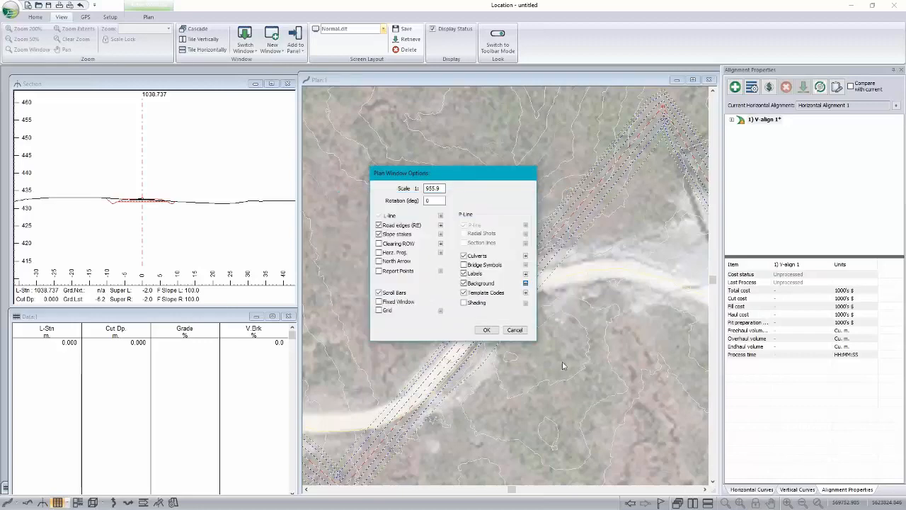
{"action": "left_click", "coordinate": [486, 330]}
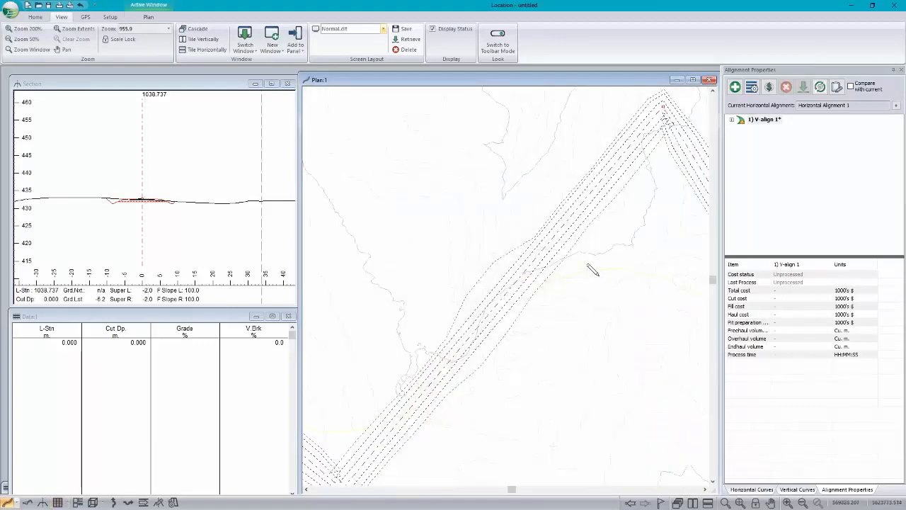
Step: Apply the default circular curve with a 200 m radius to the IP at about station 752
{"action": "scroll", "coordinate": [588, 268], "scroll_direction": "down", "scroll_amount": 2}
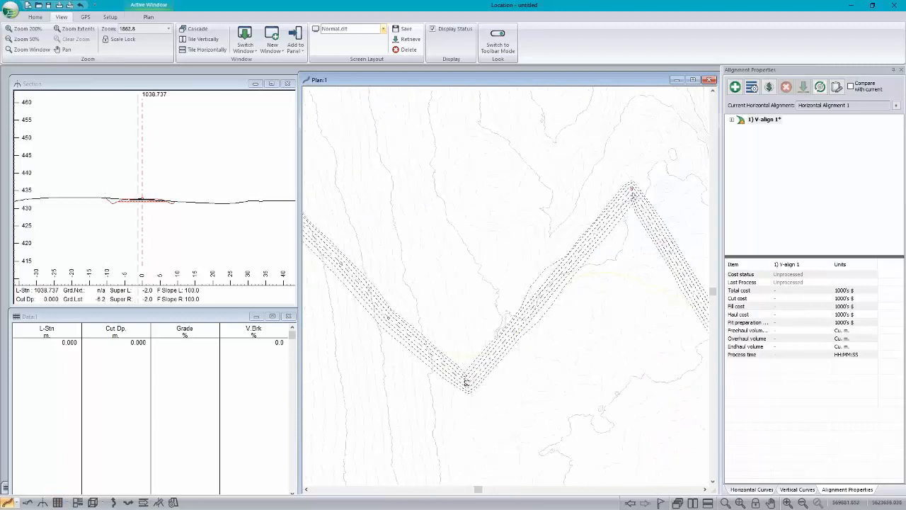
{"action": "left_click", "coordinate": [751, 489]}
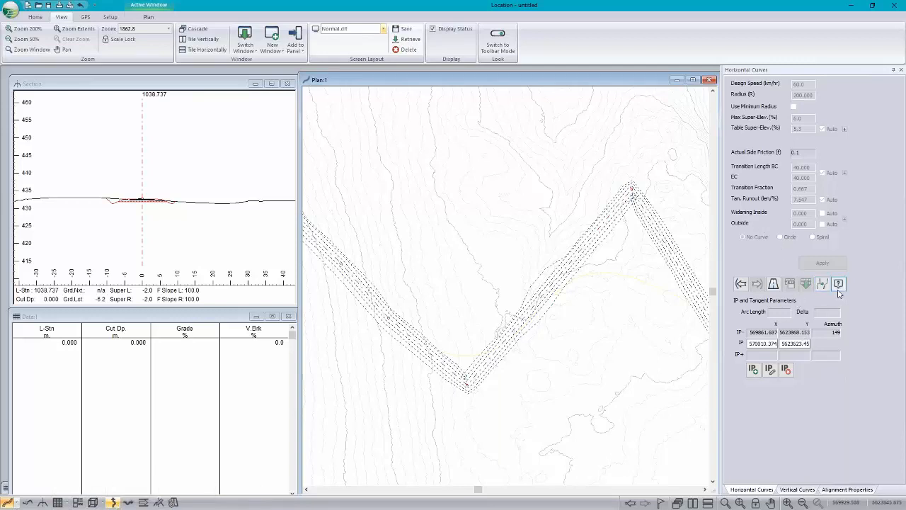
{"action": "left_click", "coordinate": [741, 284]}
{"action": "left_click", "coordinate": [805, 286]}
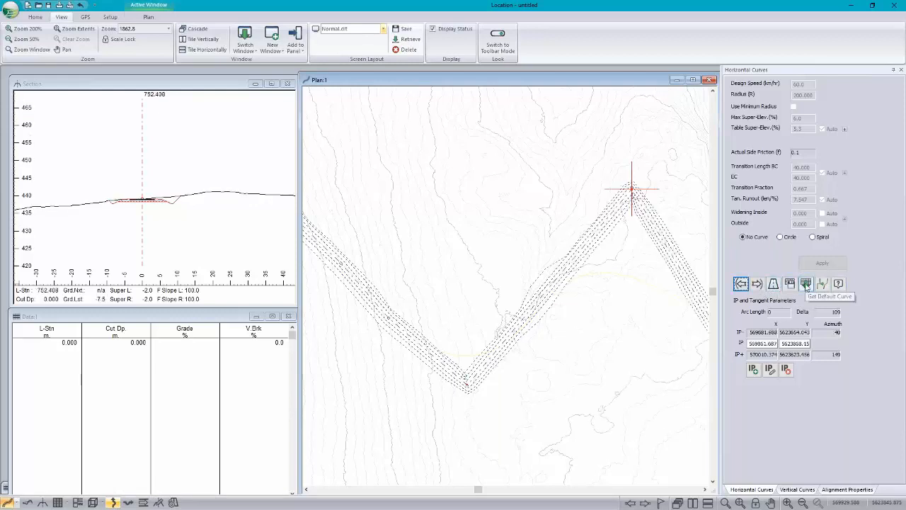
{"action": "left_click", "coordinate": [822, 263]}
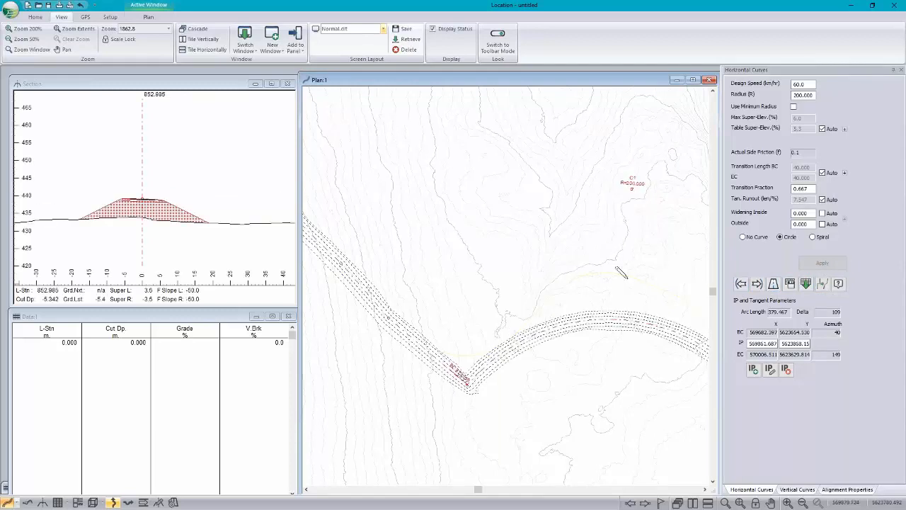
Step: Set the circular curve's radius to 100 m, apply it, and store its settings as the default curve
{"action": "double_click", "coordinate": [808, 95]}
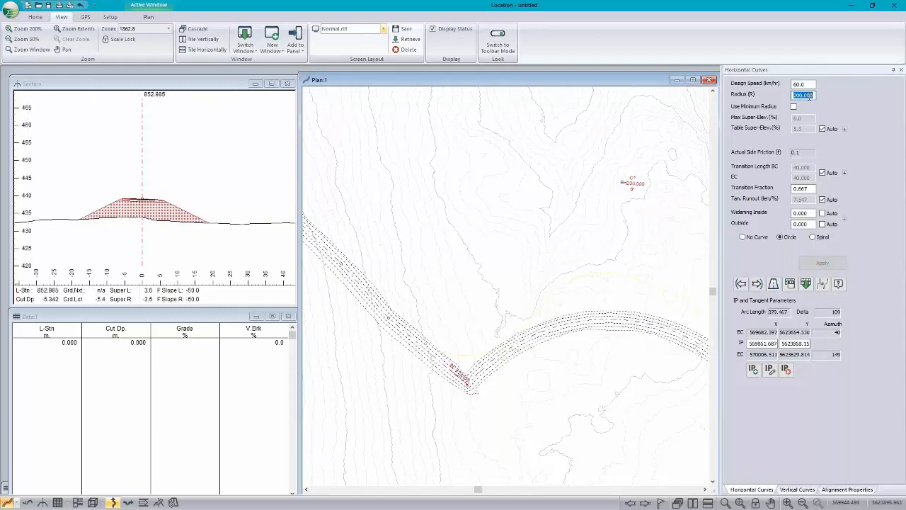
{"action": "type", "text": "100"}
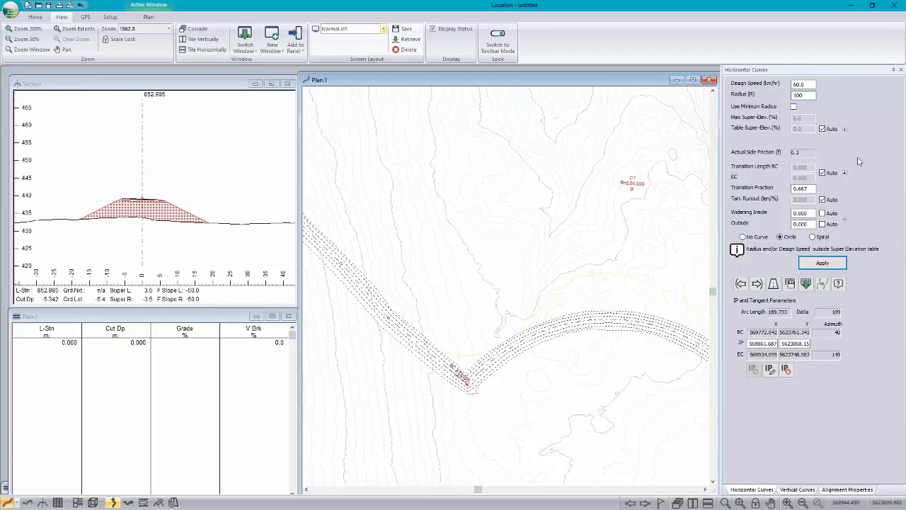
{"action": "left_click", "coordinate": [821, 263]}
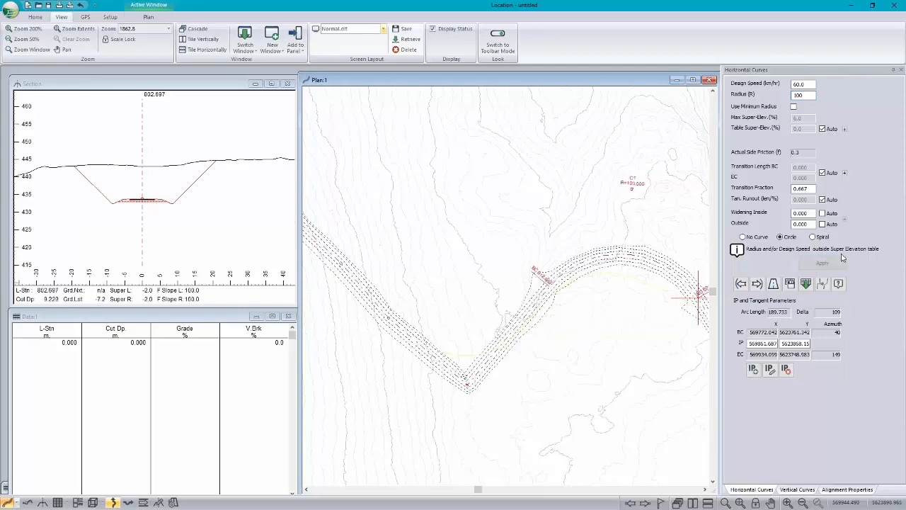
{"action": "left_click", "coordinate": [792, 286]}
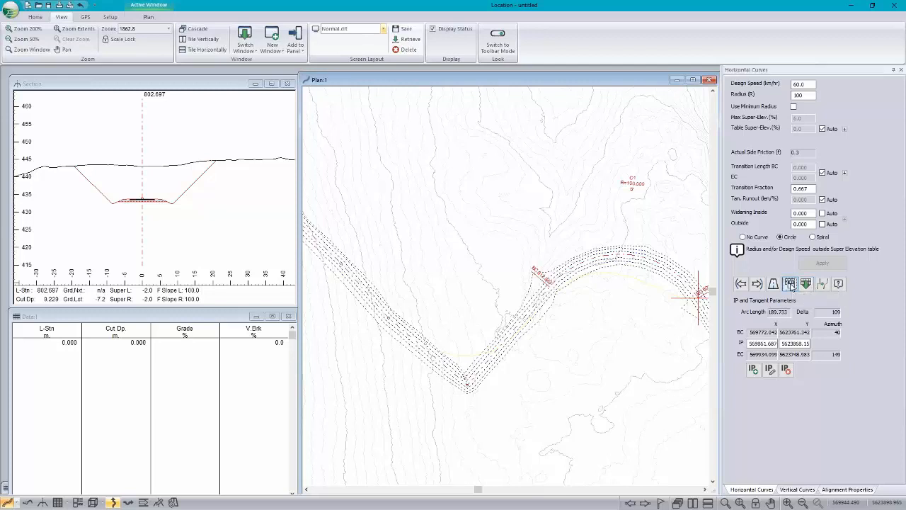
Step: Apply the stored default circular curve with a 100 m radius to the preceding IP at about station 473
{"action": "left_click", "coordinate": [741, 285]}
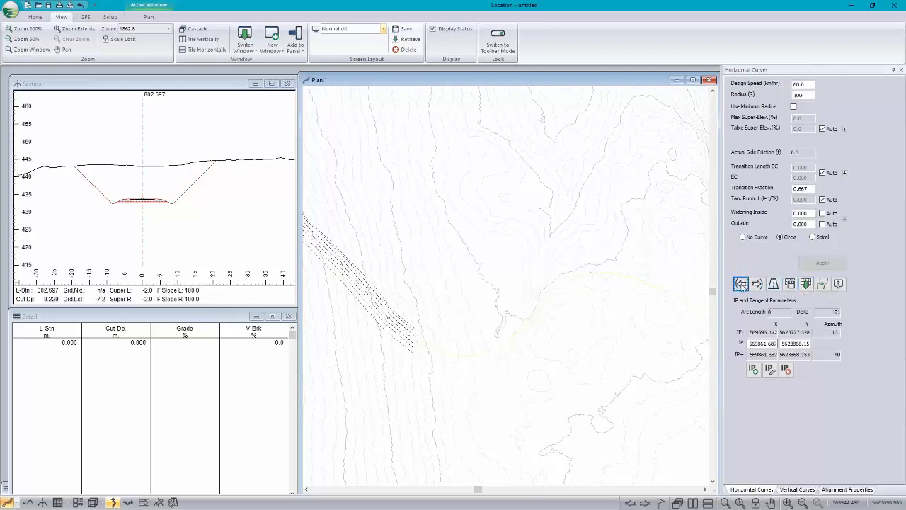
{"action": "left_click", "coordinate": [805, 284]}
{"action": "left_click", "coordinate": [823, 264]}
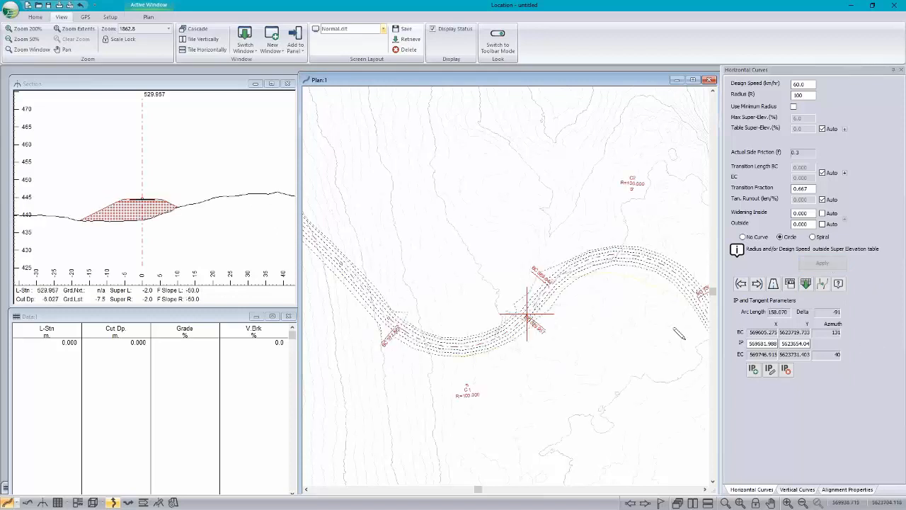
Step: Move the IPs of the two 100 m curves in plan to about X 569688, Y 5623639 and X 569877, Y 5623851
{"action": "middle_click_drag", "start_coordinate": [626, 304], "coordinate": [575, 237]}
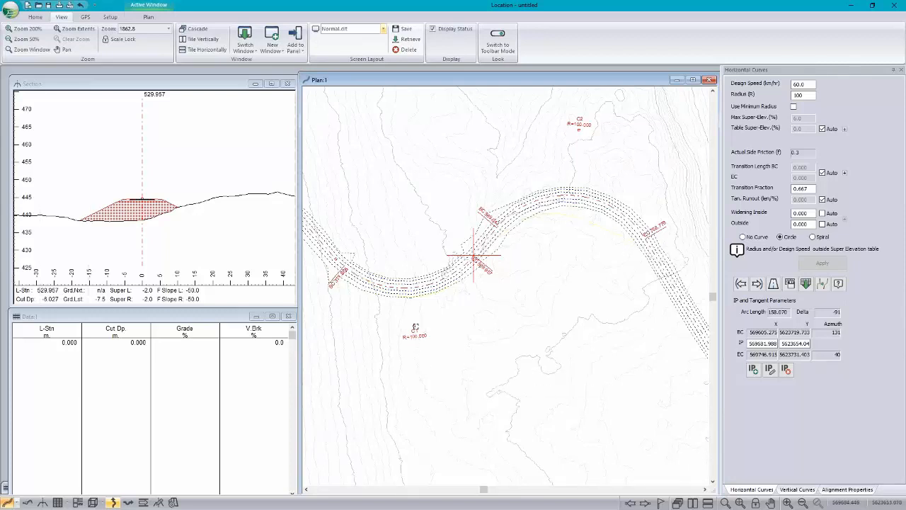
{"action": "left_click_drag", "start_coordinate": [415, 327], "coordinate": [420, 340]}
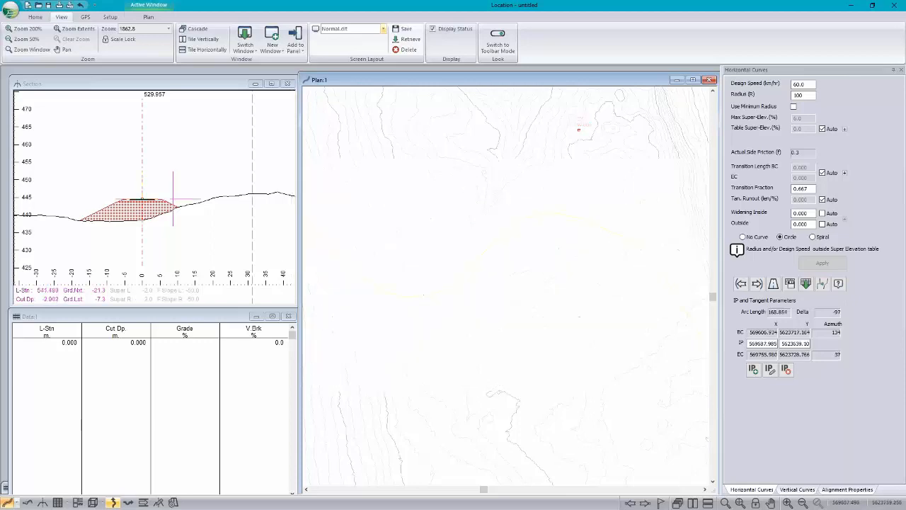
{"action": "middle_click_drag", "start_coordinate": [610, 173], "coordinate": [570, 185]}
{"action": "scroll", "coordinate": [571, 185], "scroll_direction": "up", "scroll_amount": 1}
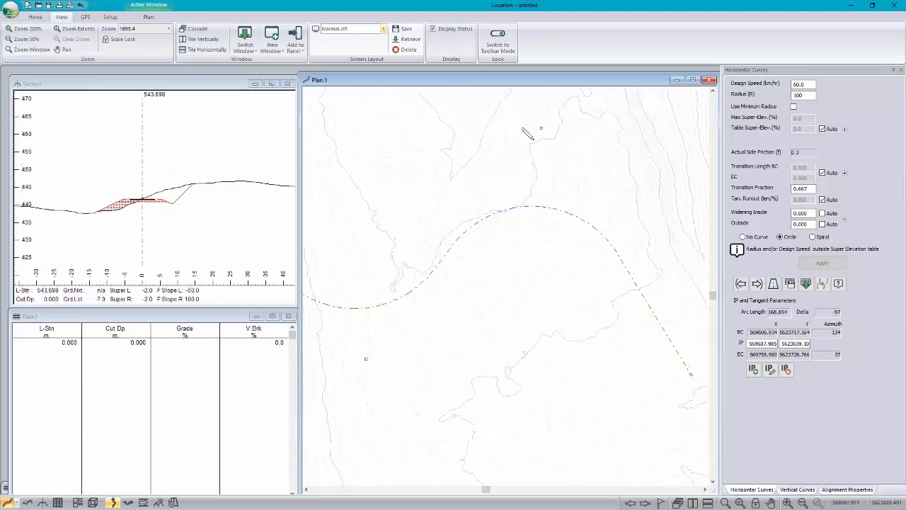
{"action": "left_click", "coordinate": [547, 131]}
{"action": "left_click_drag", "start_coordinate": [549, 133], "coordinate": [557, 145]}
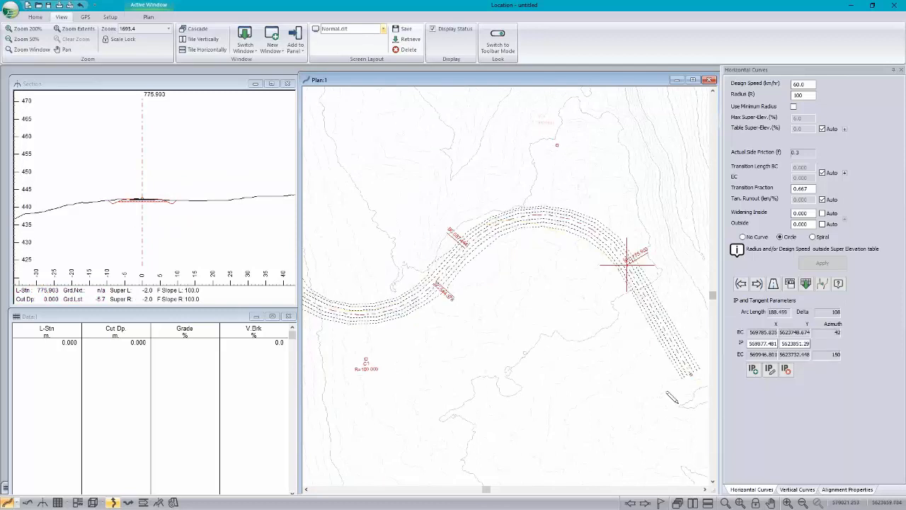
{"action": "double_click", "coordinate": [762, 343]}
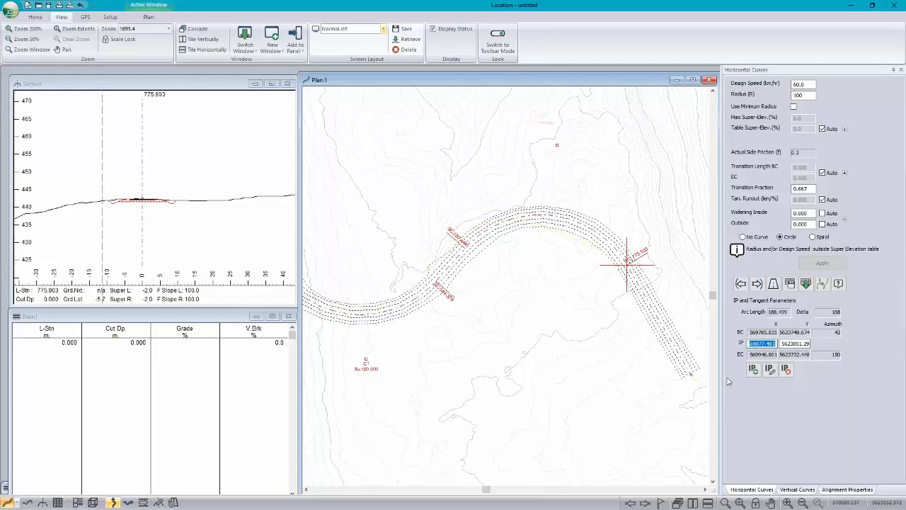
Step: Open the vertical curve settings and go to the start of the alignment at station 0.000
{"action": "left_click", "coordinate": [800, 489]}
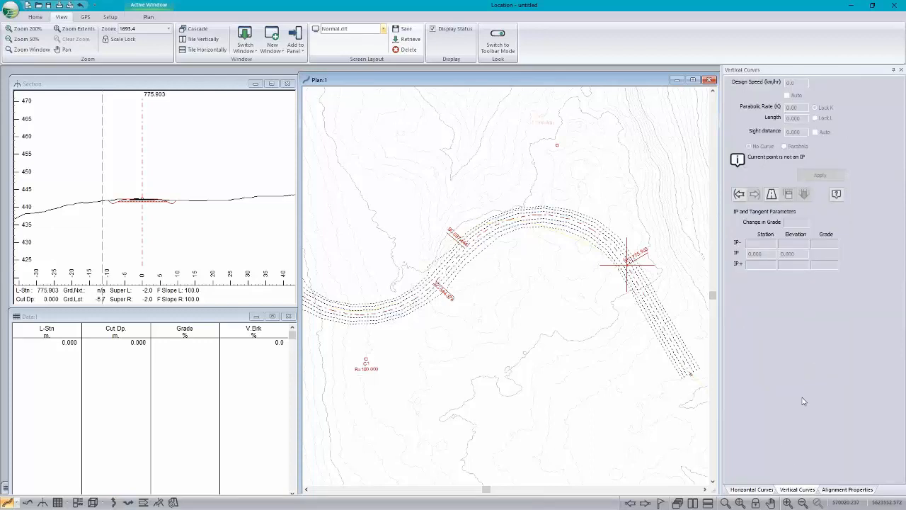
{"action": "left_click", "coordinate": [739, 194]}
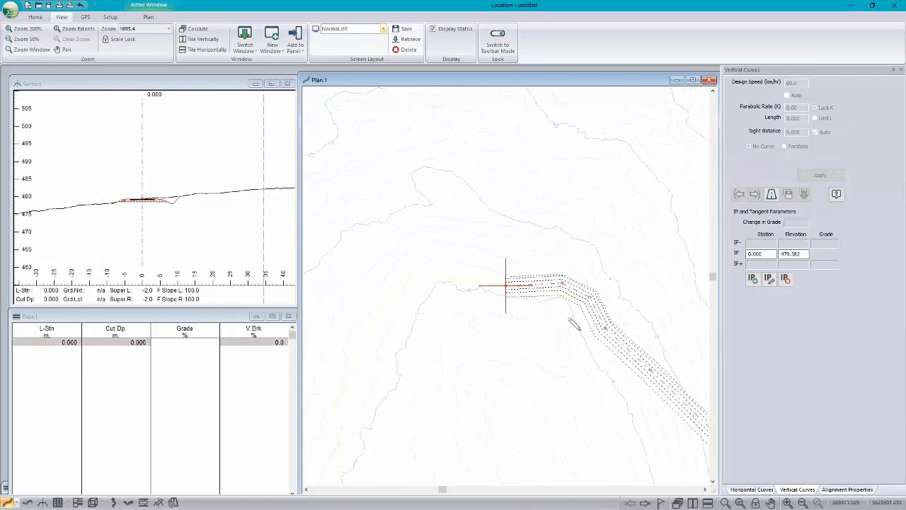
{"action": "middle_click_drag", "start_coordinate": [601, 338], "coordinate": [518, 221]}
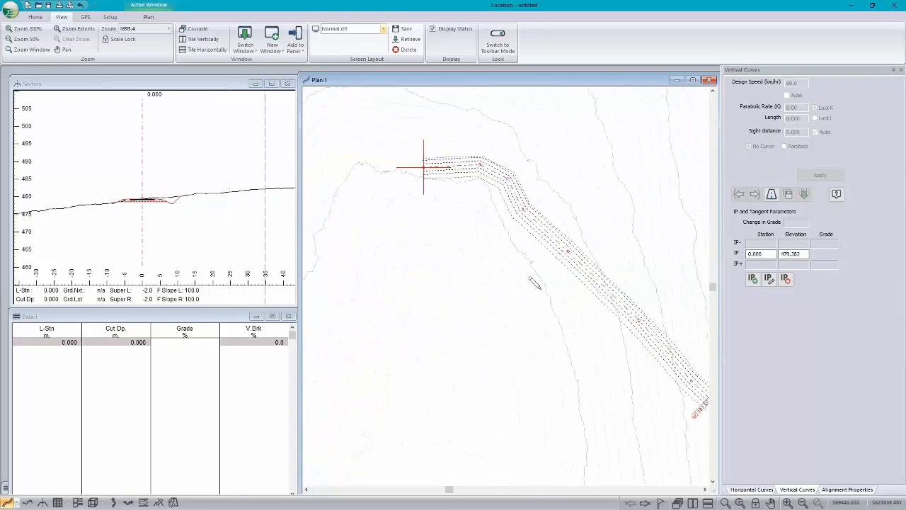
{"action": "scroll", "coordinate": [527, 268], "scroll_direction": "down", "scroll_amount": 6}
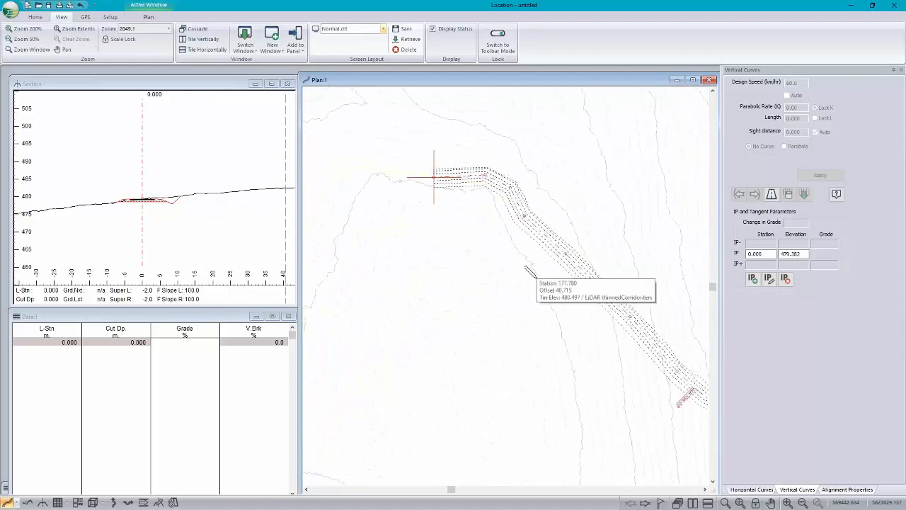
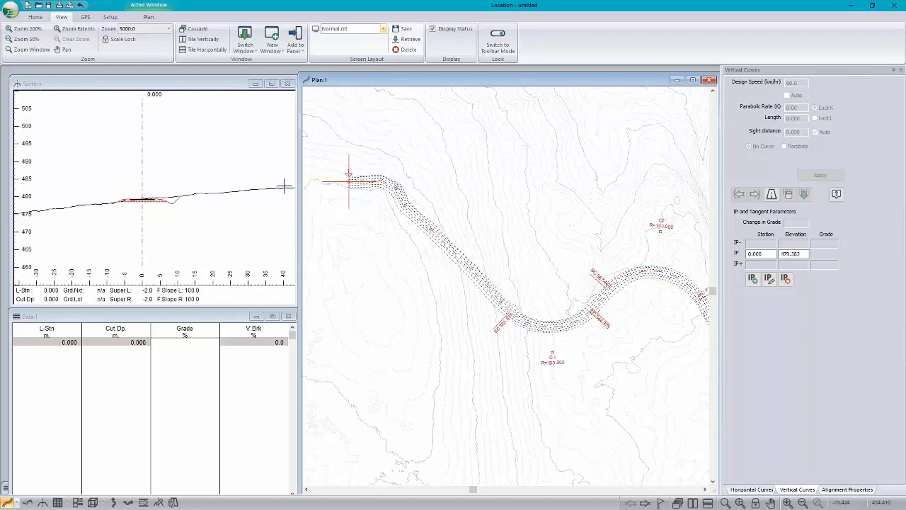
Step: Place vertical IPs on the profile at about station 192, elevation 473.3; station 489, elevation 442.0; and station 902, elevation 433.7
{"action": "left_click", "coordinate": [26, 502]}
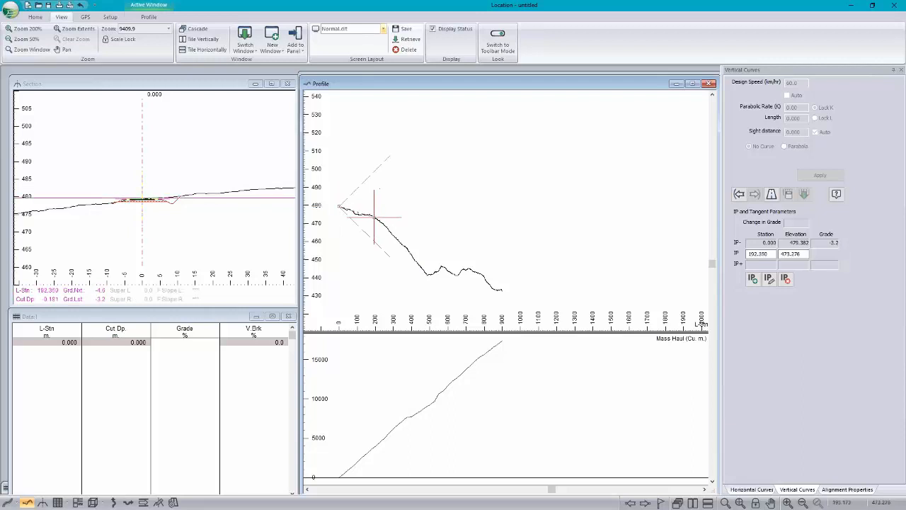
{"action": "left_click", "coordinate": [373, 217]}
{"action": "left_click", "coordinate": [427, 272]}
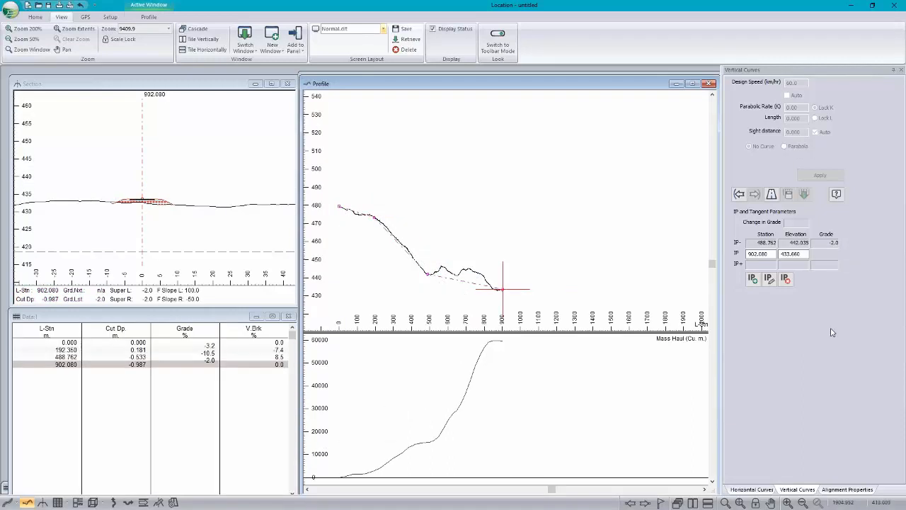
Step: Apply a parabolic vertical curve with K 20 to the IP near station 489 and move it to about station 497, elevation 444.1
{"action": "left_click", "coordinate": [739, 194]}
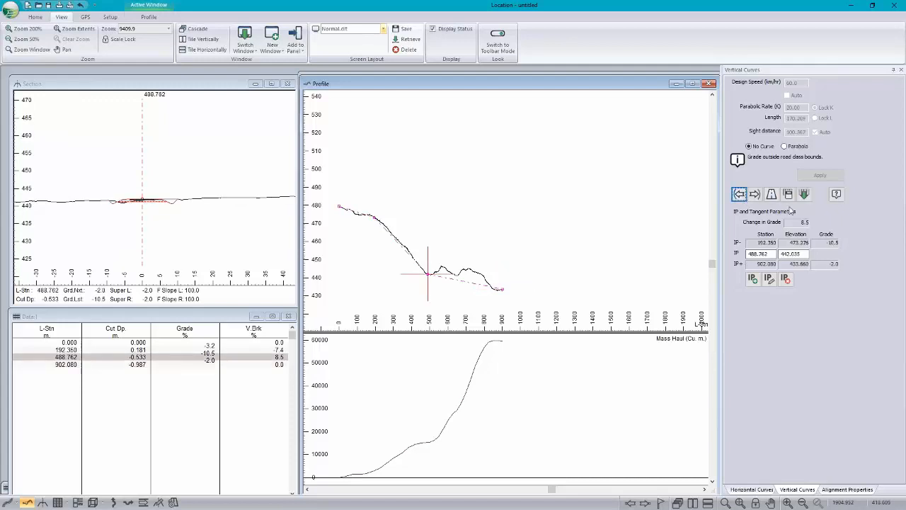
{"action": "left_click", "coordinate": [819, 176]}
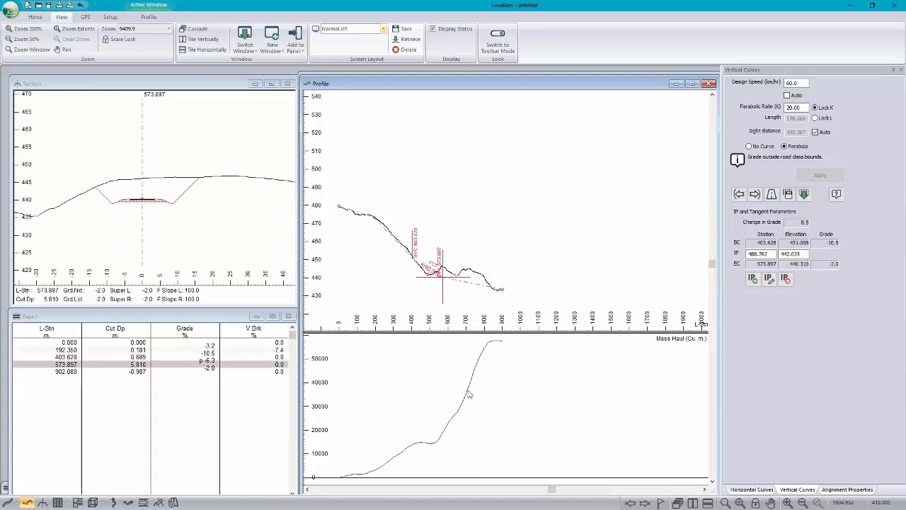
{"action": "mouse_move", "coordinate": [469, 393]}
{"action": "left_click_drag", "start_coordinate": [428, 273], "coordinate": [429, 270]}
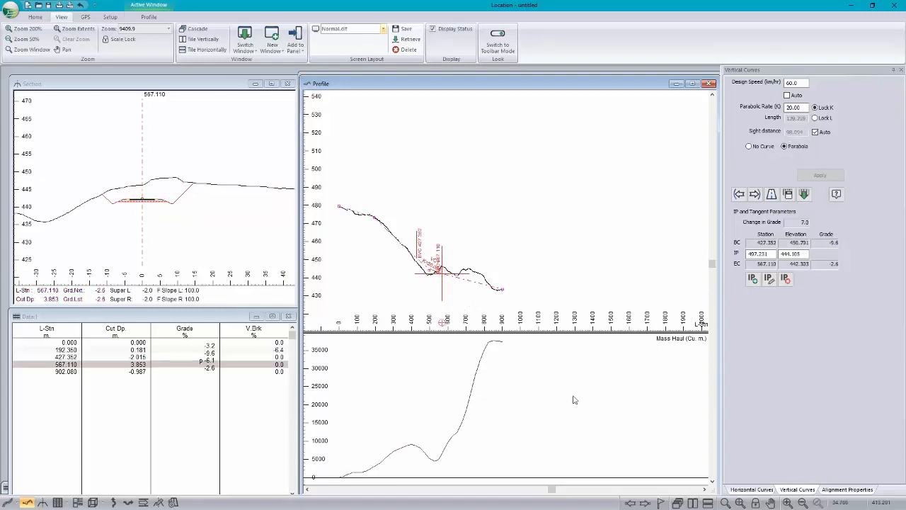
Step: Replace the section's template table with ResourceMetric.tpl and recalculate the alignment over its full station range
{"action": "left_click", "coordinate": [124, 156]}
{"action": "right_click", "coordinate": [123, 156]}
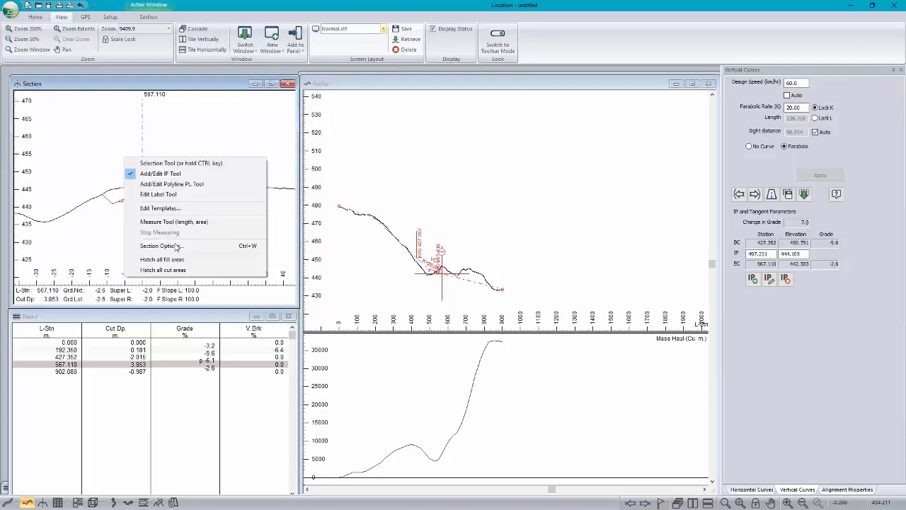
{"action": "left_click", "coordinate": [167, 208]}
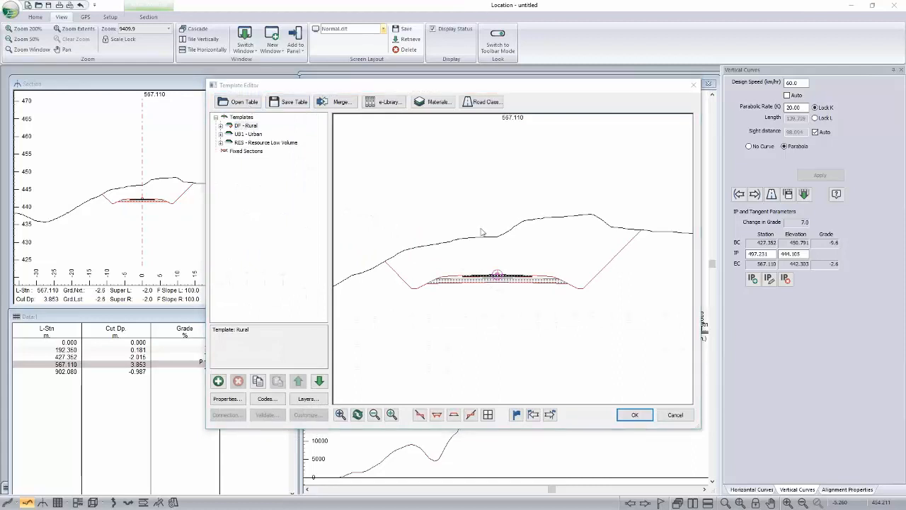
{"action": "scroll", "coordinate": [482, 238], "scroll_direction": "down", "scroll_amount": 4}
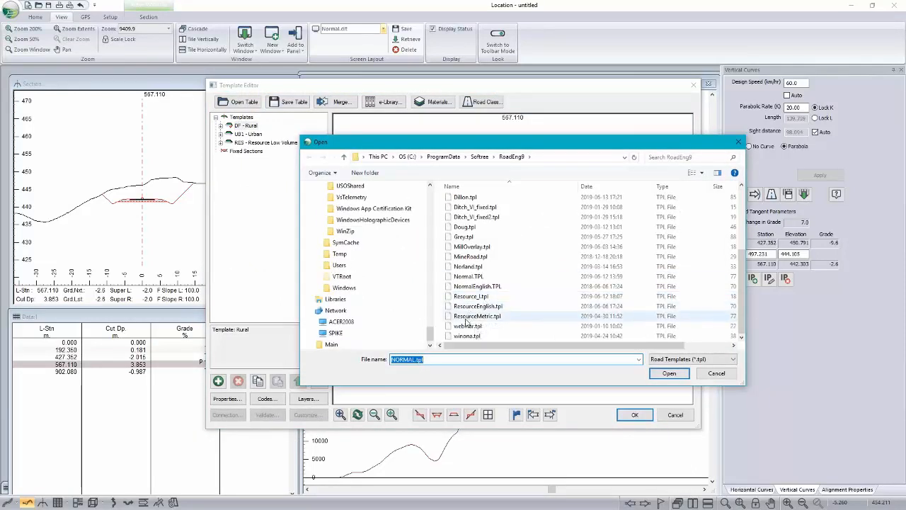
{"action": "left_click", "coordinate": [468, 317]}
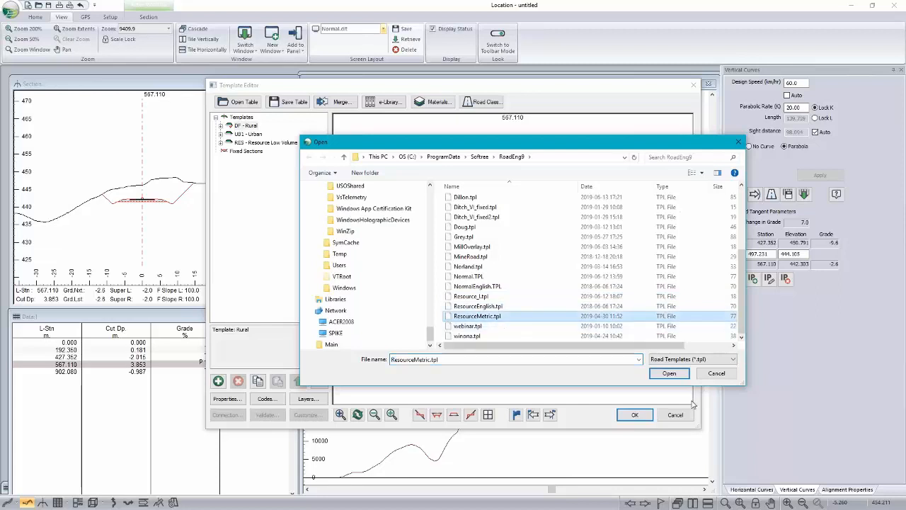
{"action": "left_click", "coordinate": [669, 373]}
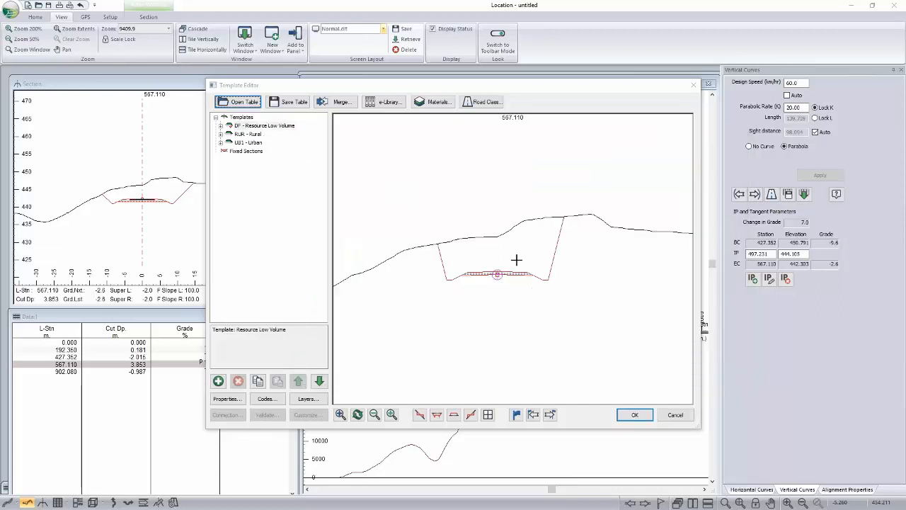
{"action": "left_click", "coordinate": [632, 417]}
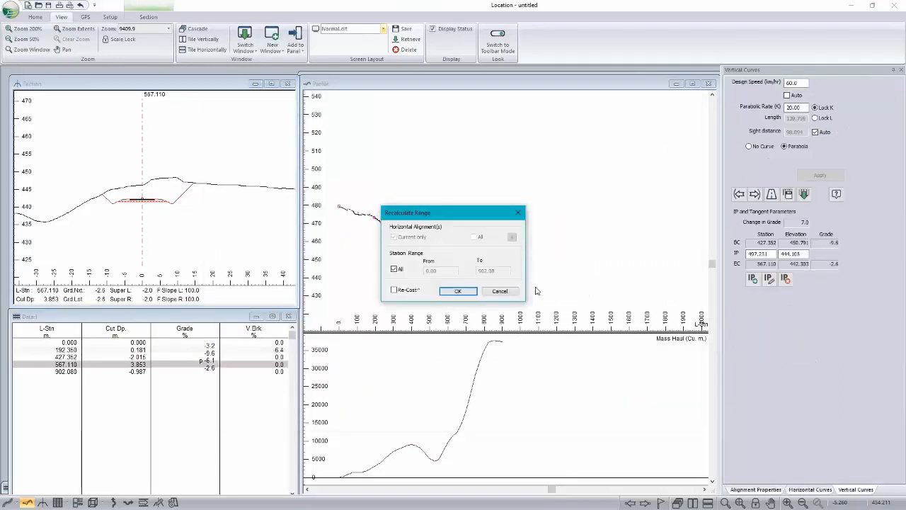
{"action": "left_click", "coordinate": [458, 291]}
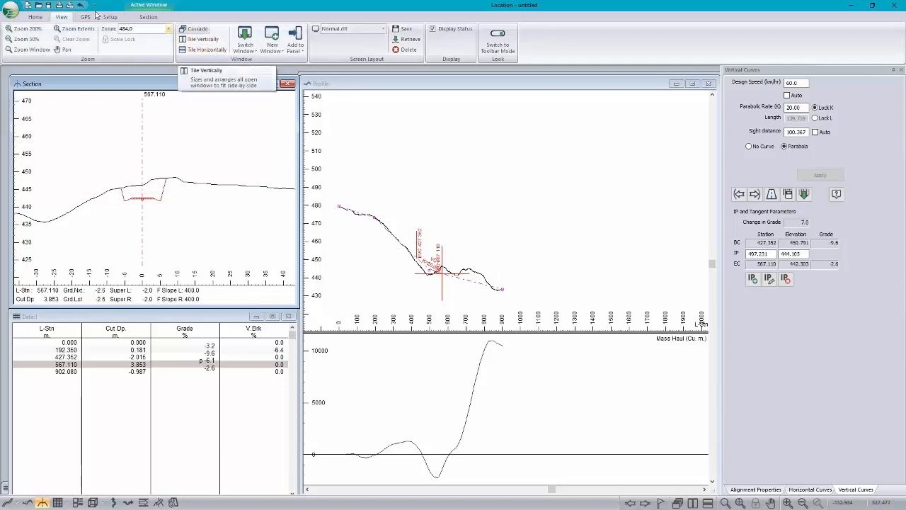
Step: Review the template assignments by station range without changing them
{"action": "left_click", "coordinate": [32, 17]}
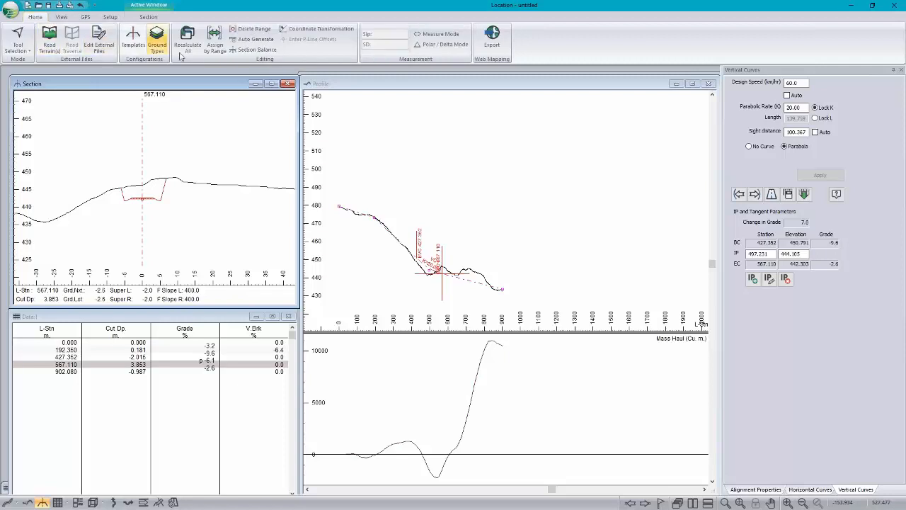
{"action": "left_click", "coordinate": [215, 44]}
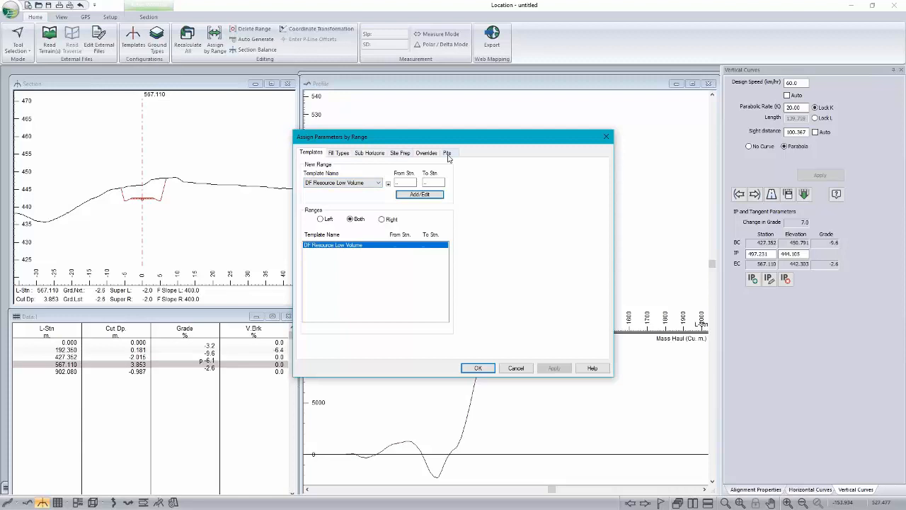
{"action": "left_click", "coordinate": [520, 369]}
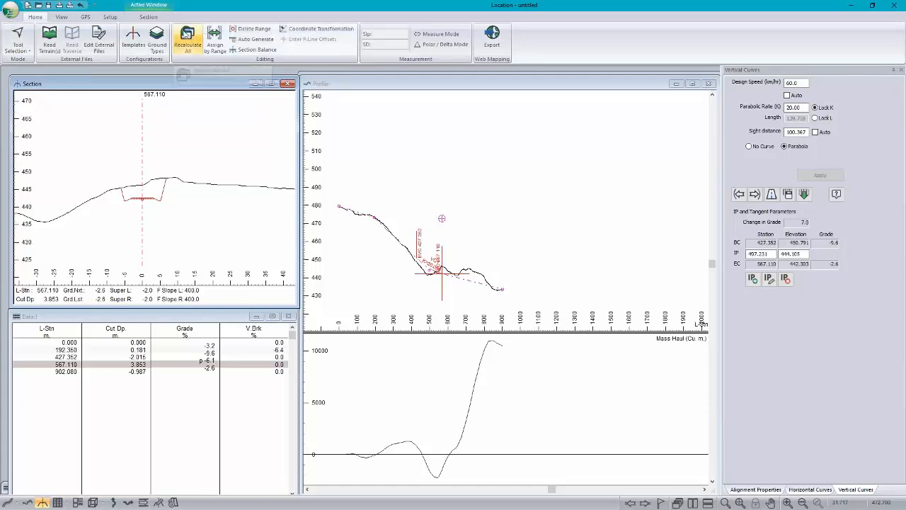
Step: Switch to Survey/Map, create a new traverse starting at X 0.0, Y 0.0, Z 100.0, and enlarge it to go through its entry columns
{"action": "left_click", "coordinate": [109, 18]}
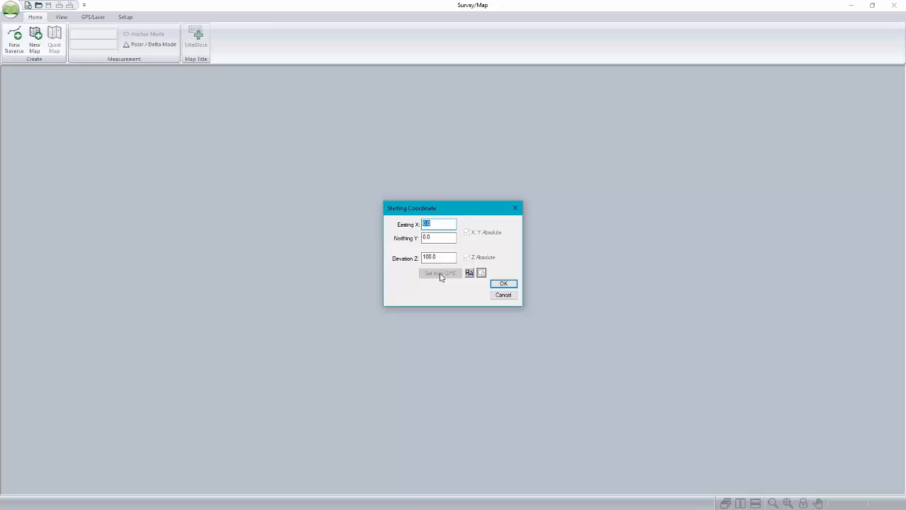
{"action": "left_click", "coordinate": [508, 286]}
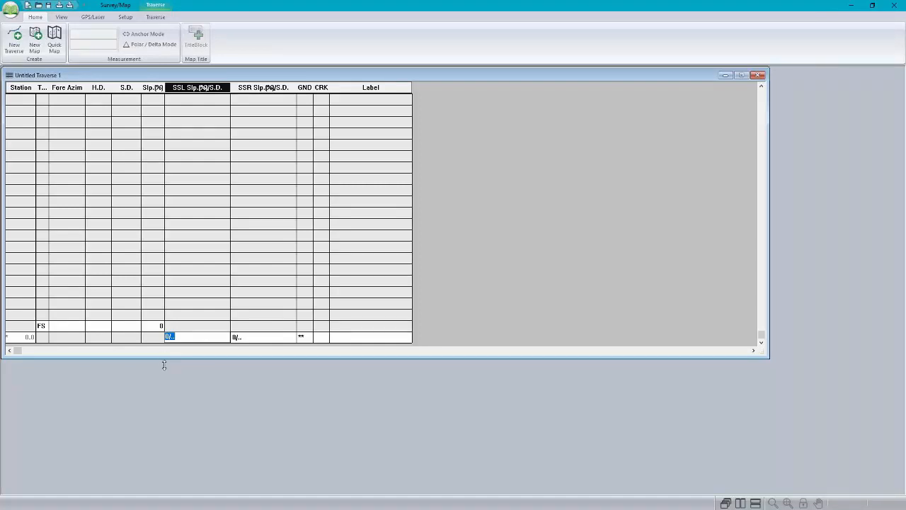
{"action": "left_click_drag", "start_coordinate": [163, 359], "coordinate": [162, 429]}
{"action": "left_click", "coordinate": [70, 396]}
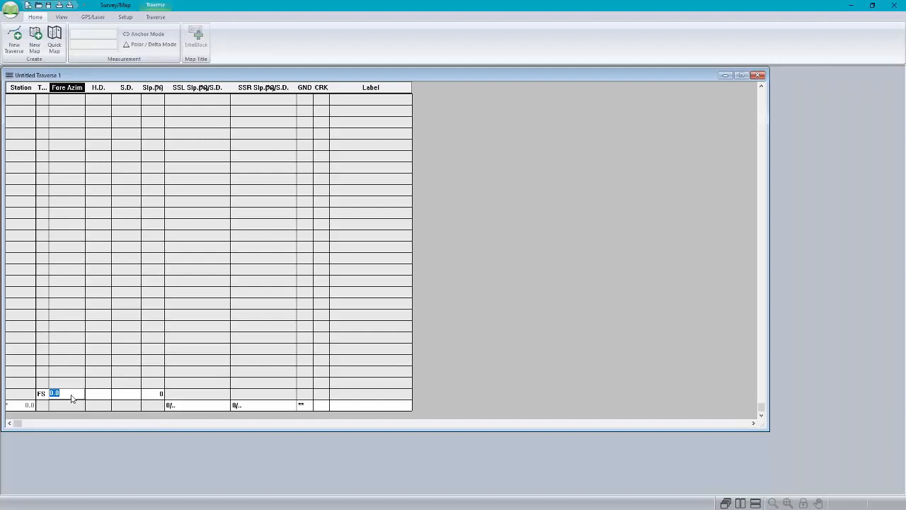
{"action": "left_click", "coordinate": [92, 397]}
{"action": "left_click", "coordinate": [177, 405]}
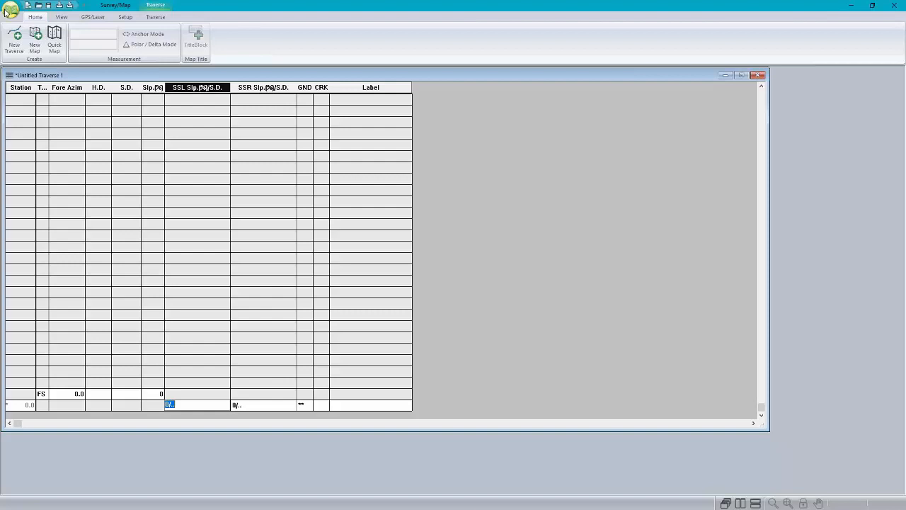
Step: Open the recent map P-LineOnLiDAR.map and close the untitled traverse
{"action": "left_click", "coordinate": [5, 12]}
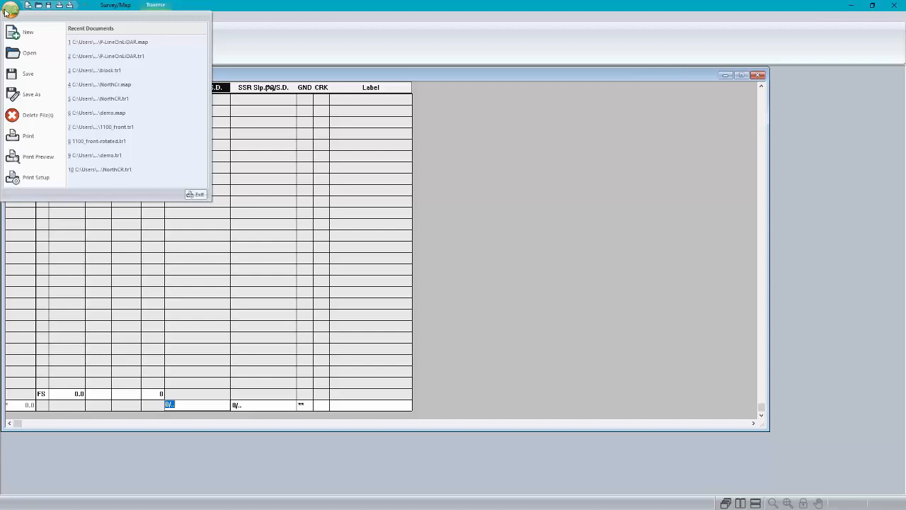
{"action": "left_click", "coordinate": [109, 43]}
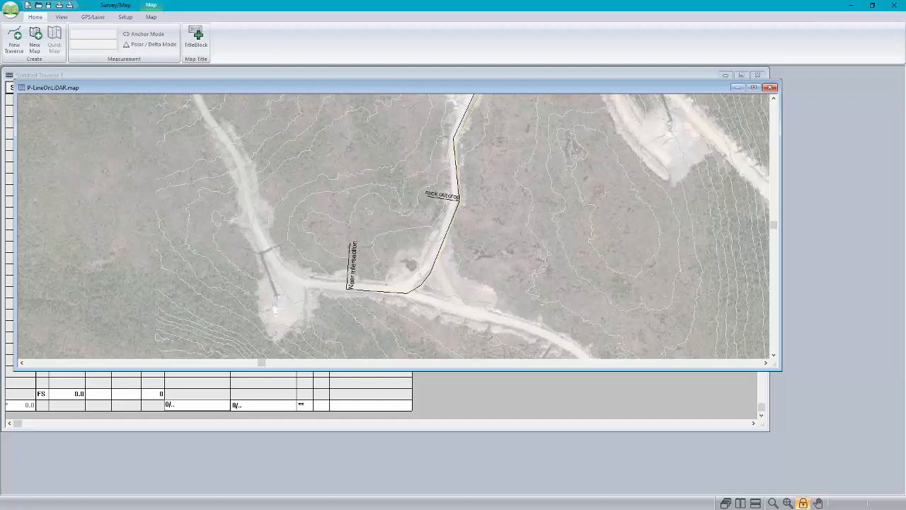
{"action": "left_click", "coordinate": [737, 87]}
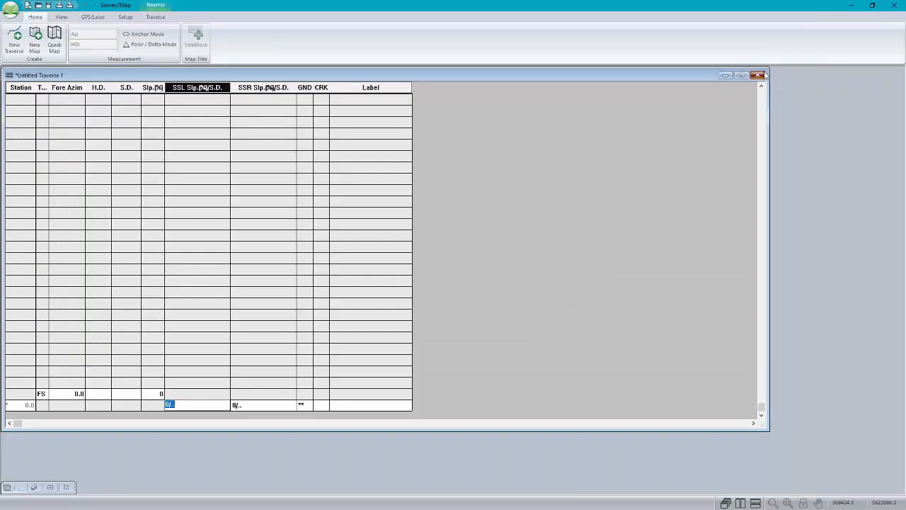
{"action": "left_click", "coordinate": [759, 75]}
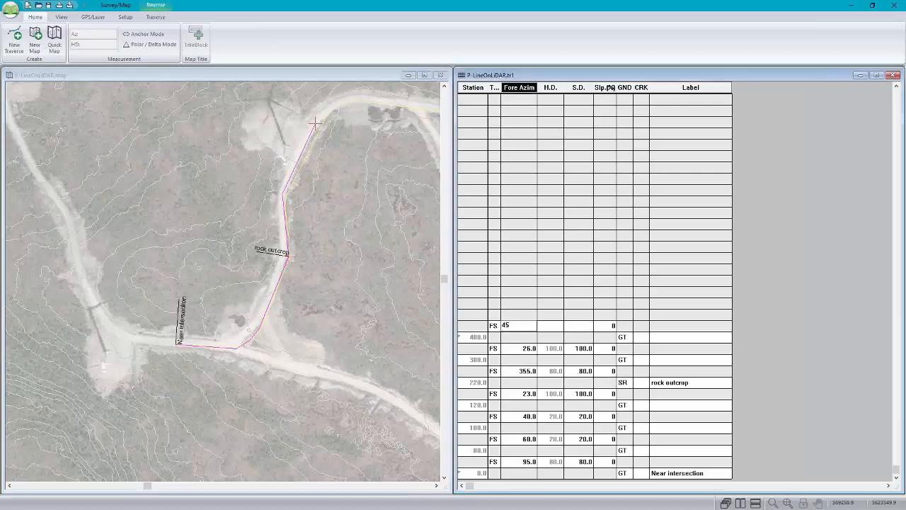
Step: Add a foreshot from station 400.0 in the P-LineOnLiDAR traverse with a fore azimuth of 45 and a slope distance of 100
{"action": "key", "text": "Return"}
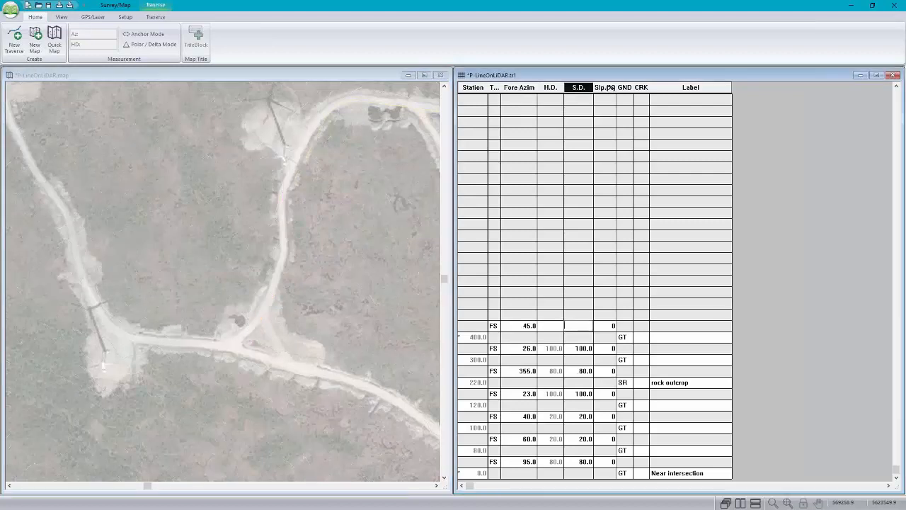
{"action": "type", "text": "100"}
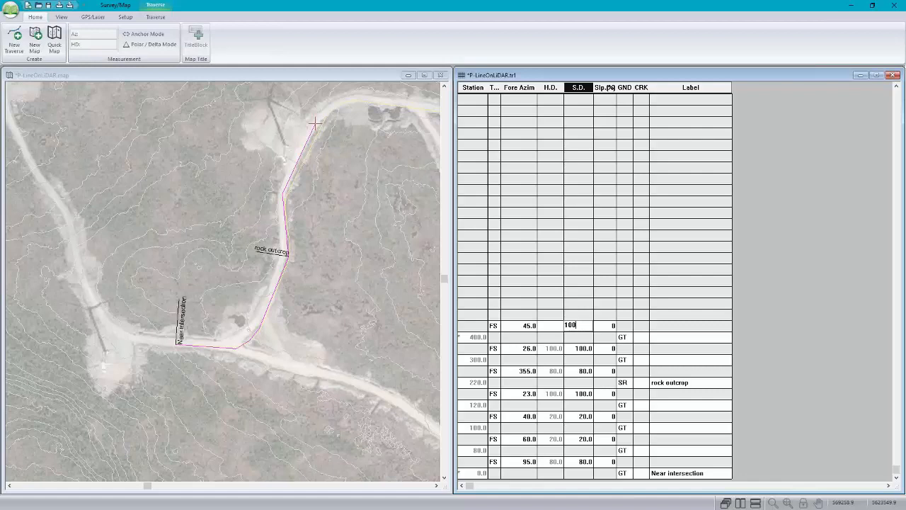
{"action": "key", "text": "Return"}
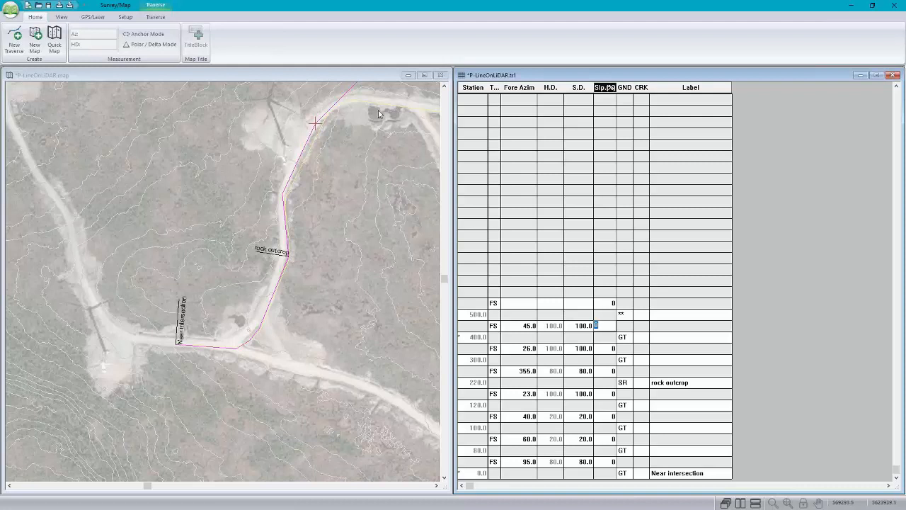
Step: Check the end of the last traverse leg against the road on the map image and set the leg's slope distance to 50
{"action": "scroll", "coordinate": [378, 110], "scroll_direction": "up", "scroll_amount": 1}
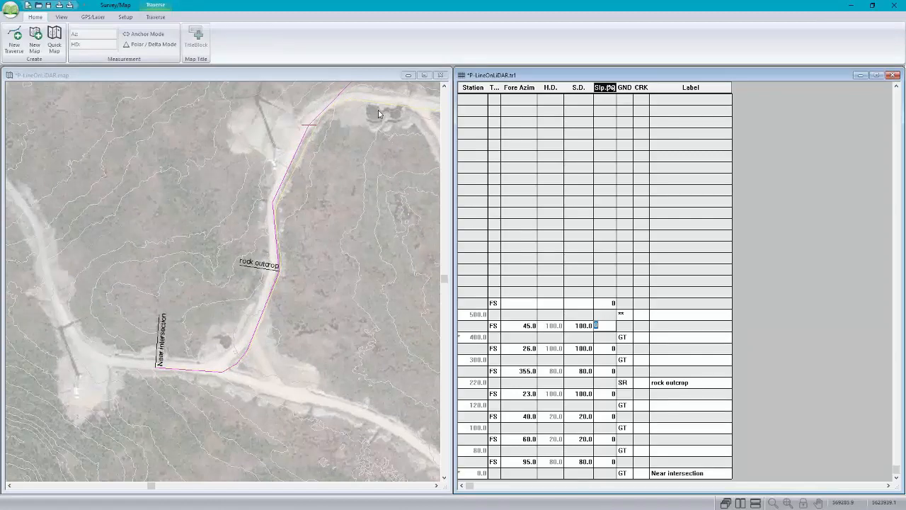
{"action": "middle_click_drag", "start_coordinate": [378, 111], "coordinate": [306, 277]}
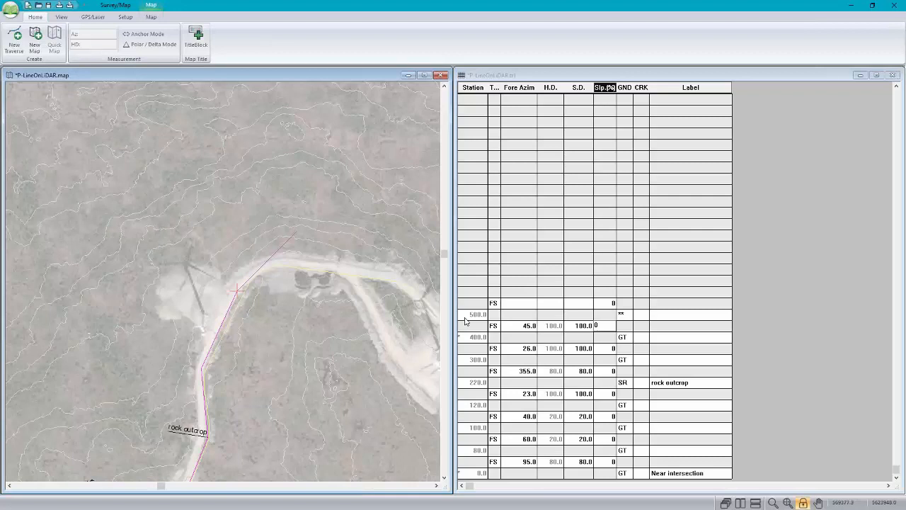
{"action": "left_click", "coordinate": [465, 321]}
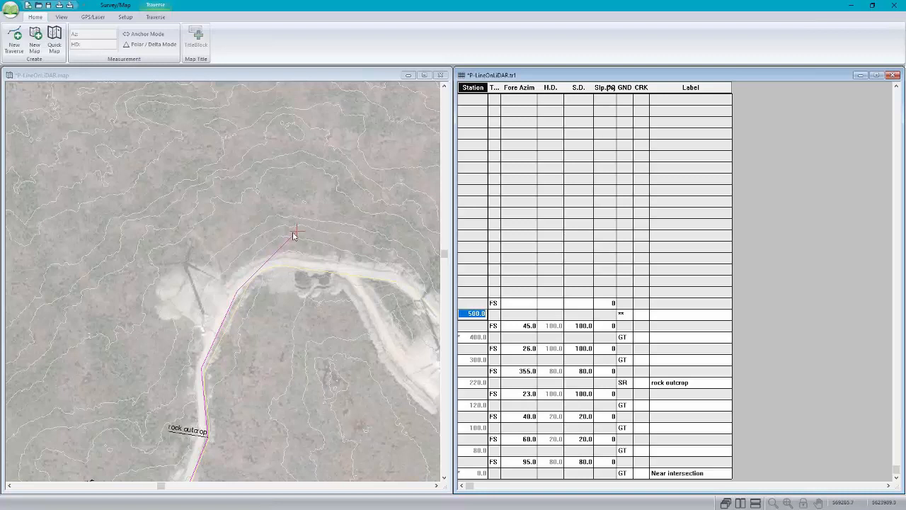
{"action": "mouse_move", "coordinate": [294, 236]}
{"action": "mouse_move", "coordinate": [344, 373]}
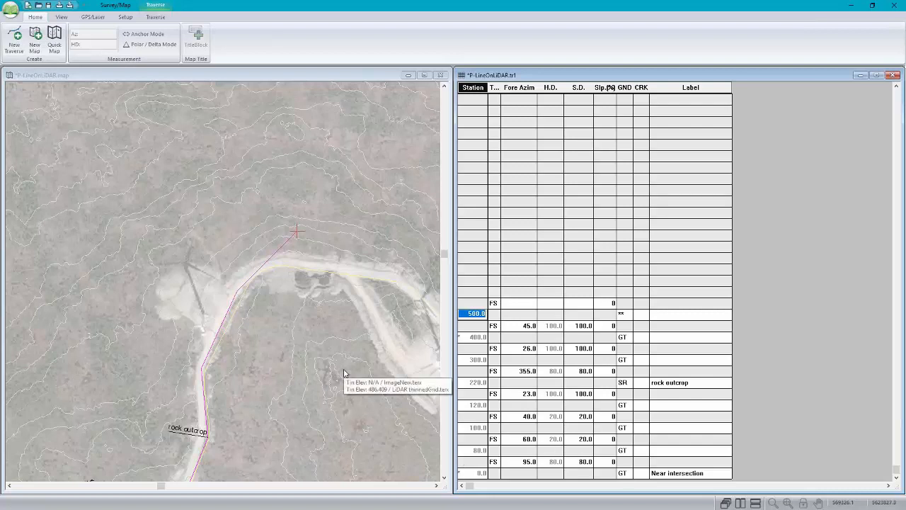
{"action": "mouse_move", "coordinate": [306, 341]}
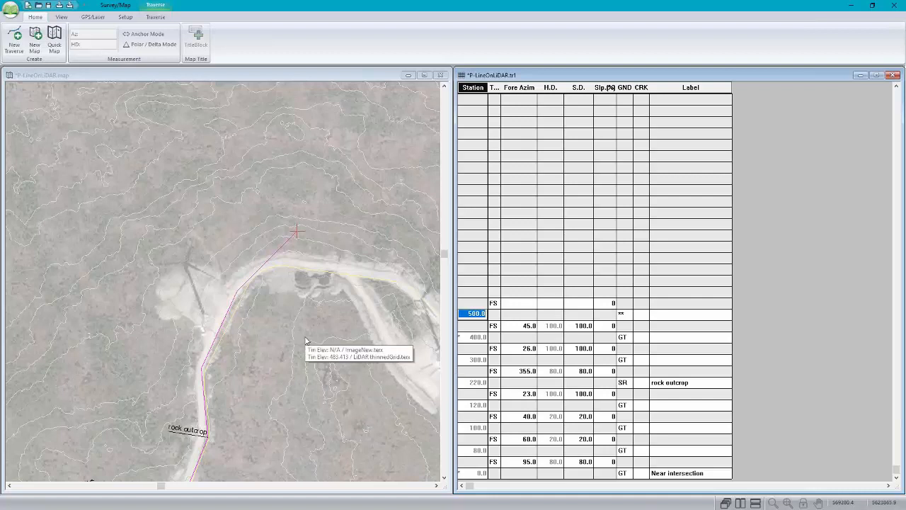
{"action": "left_click", "coordinate": [588, 330]}
{"action": "type", "text": "50"}
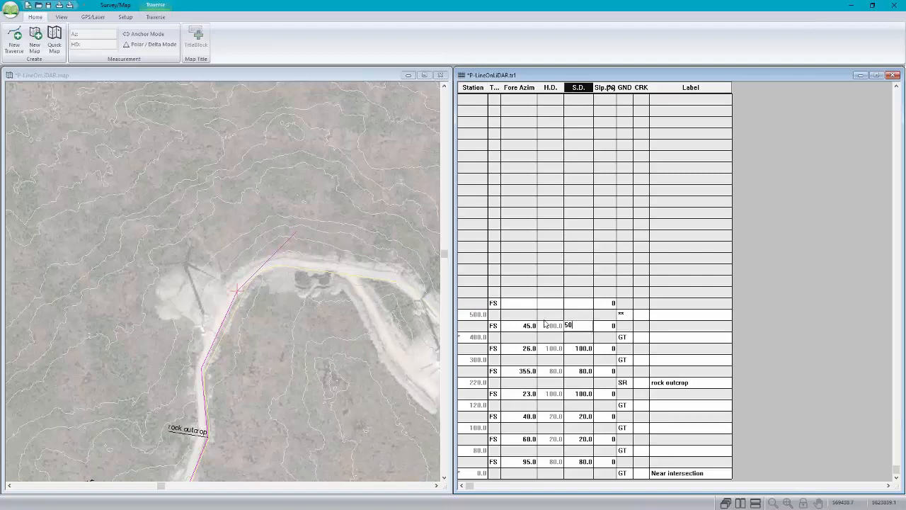
{"action": "key", "text": "Tab"}
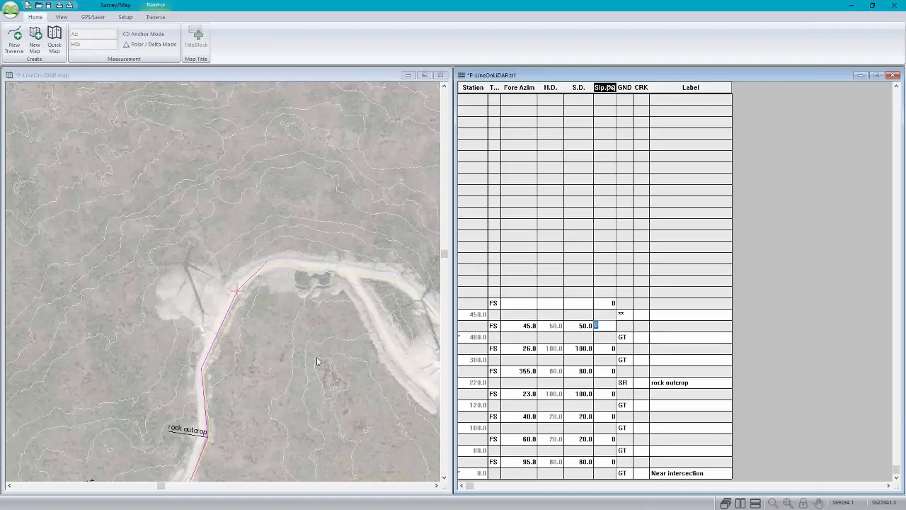
Step: Examine the ground type codes of the traverse stations from the intersection to station 300 and their locations on the map
{"action": "left_click", "coordinate": [628, 474]}
{"action": "left_click", "coordinate": [626, 450]}
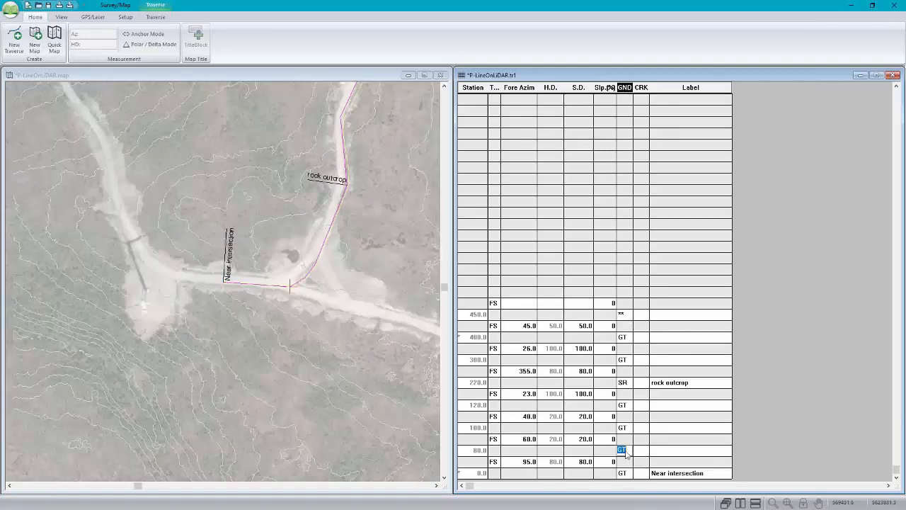
{"action": "left_click", "coordinate": [625, 427]}
{"action": "left_click", "coordinate": [623, 383]}
{"action": "left_click", "coordinate": [626, 360]}
{"action": "middle_click_drag", "start_coordinate": [361, 185], "coordinate": [259, 331]}
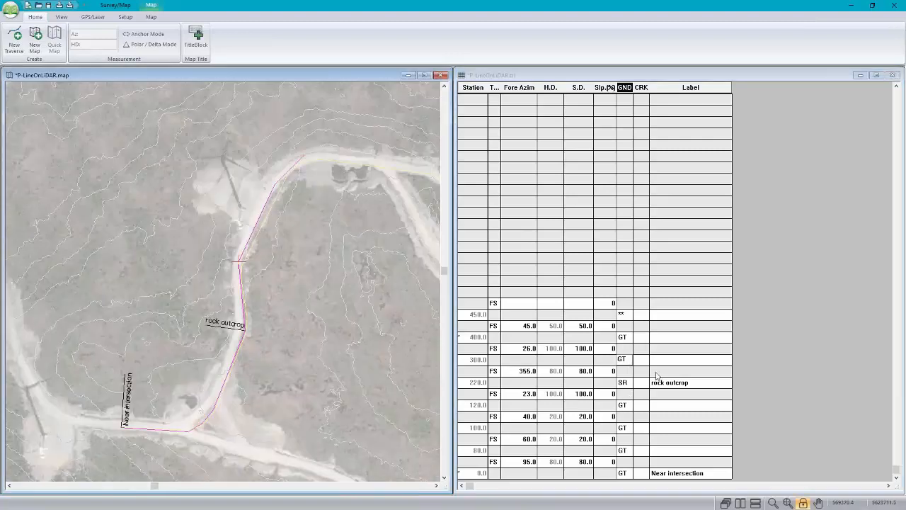
Step: Check the traverse labels at the rock outcrop and Near intersection stations against their locations on the map
{"action": "left_click", "coordinate": [690, 383]}
{"action": "left_click", "coordinate": [683, 474]}
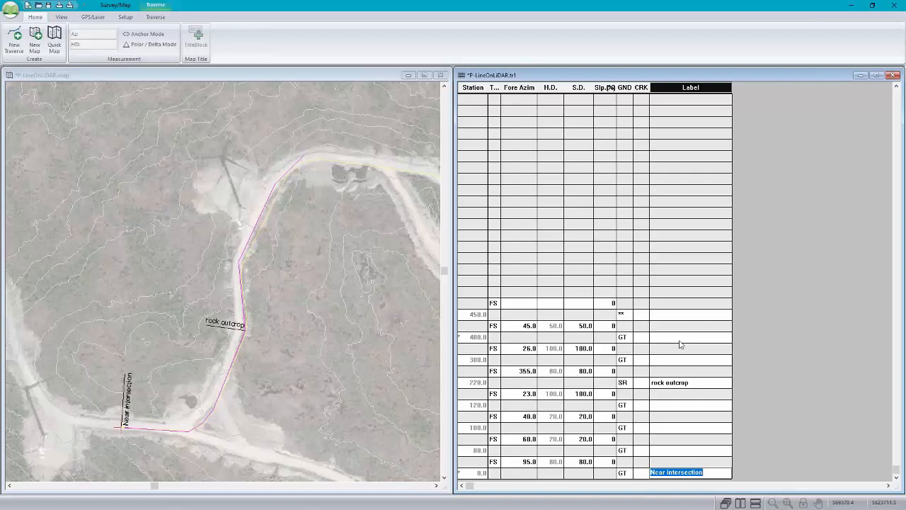
{"action": "mouse_move", "coordinate": [344, 244]}
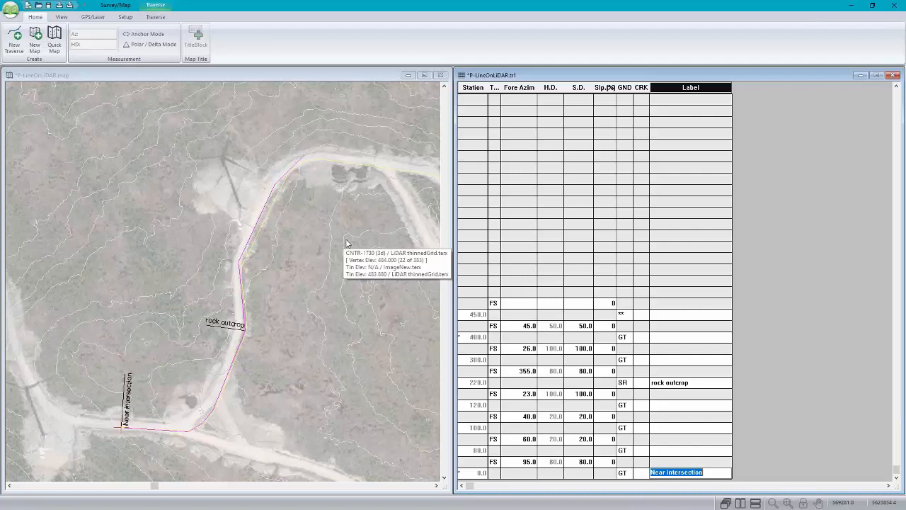
Step: Run Adjust XYZ on the traverse to read its deviation log, and inspect the absolute coordinates and elevation of station 400.0
{"action": "left_click", "coordinate": [481, 339]}
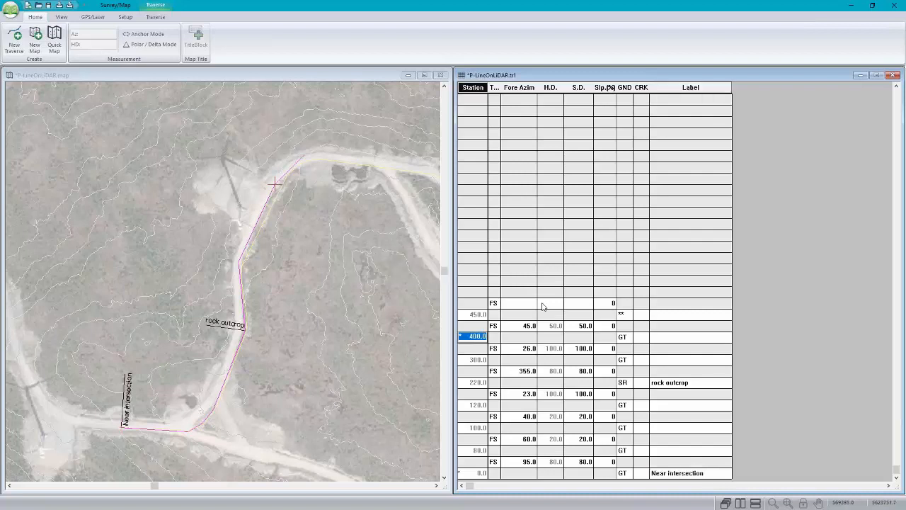
{"action": "left_click", "coordinate": [155, 17]}
{"action": "left_click", "coordinate": [261, 29]}
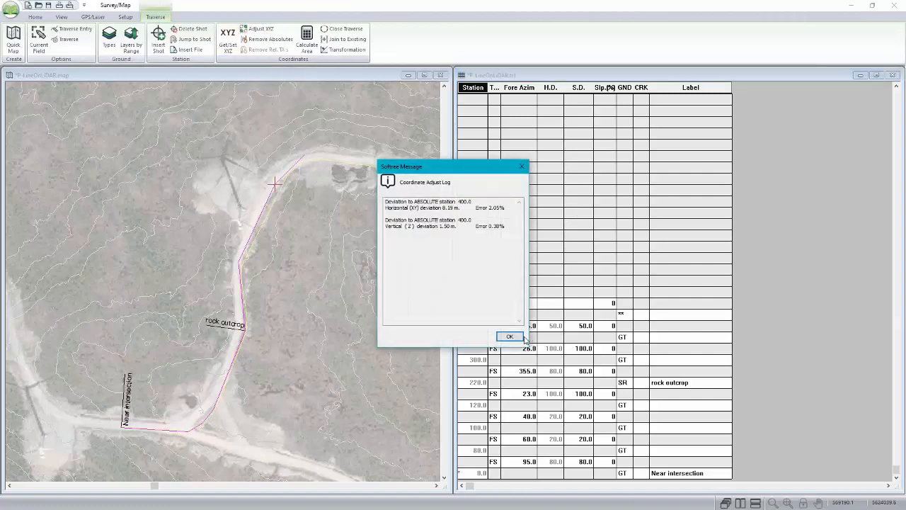
{"action": "key", "text": "Return"}
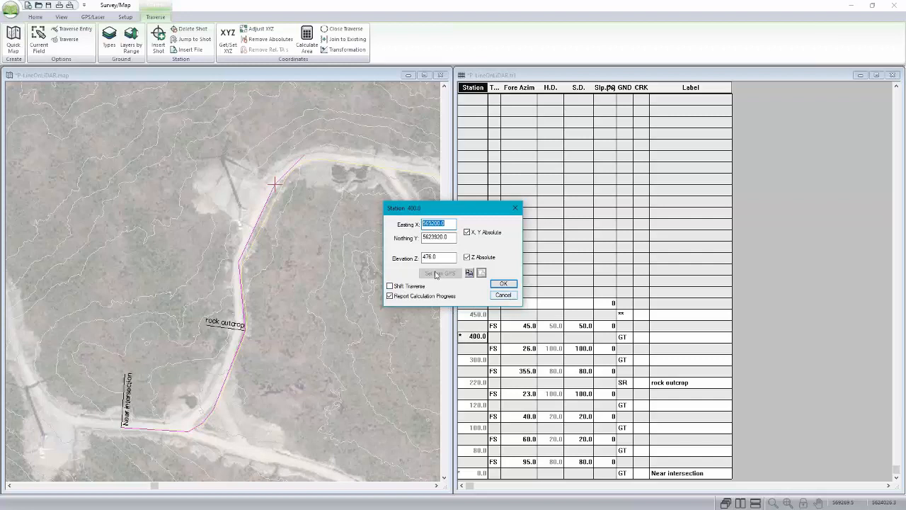
{"action": "left_click_drag", "start_coordinate": [440, 258], "coordinate": [355, 318]}
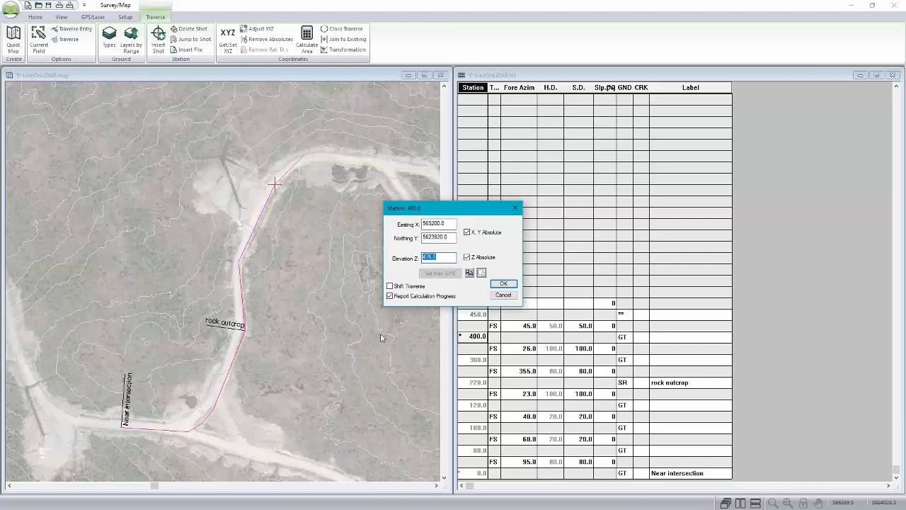
{"action": "left_click", "coordinate": [503, 295]}
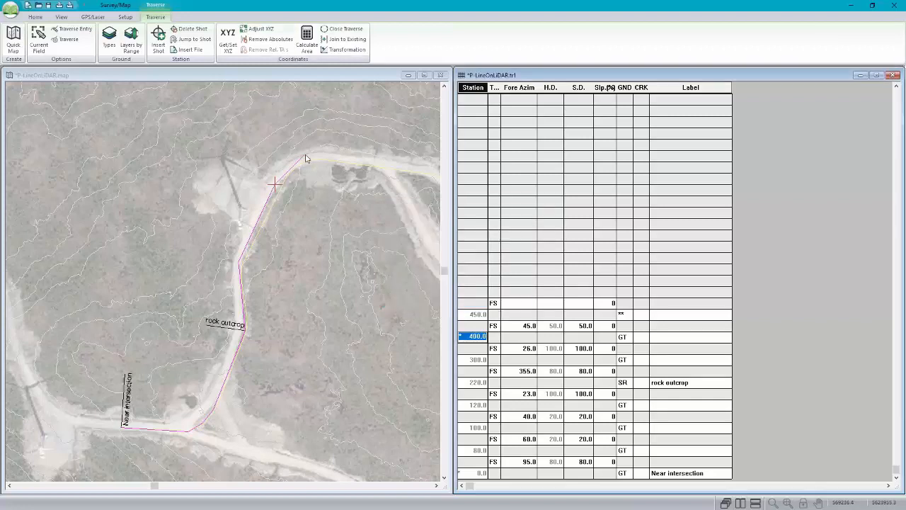
Step: Give station 450.0 at the end of the traverse an absolute Z elevation of 450 and save the traverse and map
{"action": "mouse_move", "coordinate": [306, 158]}
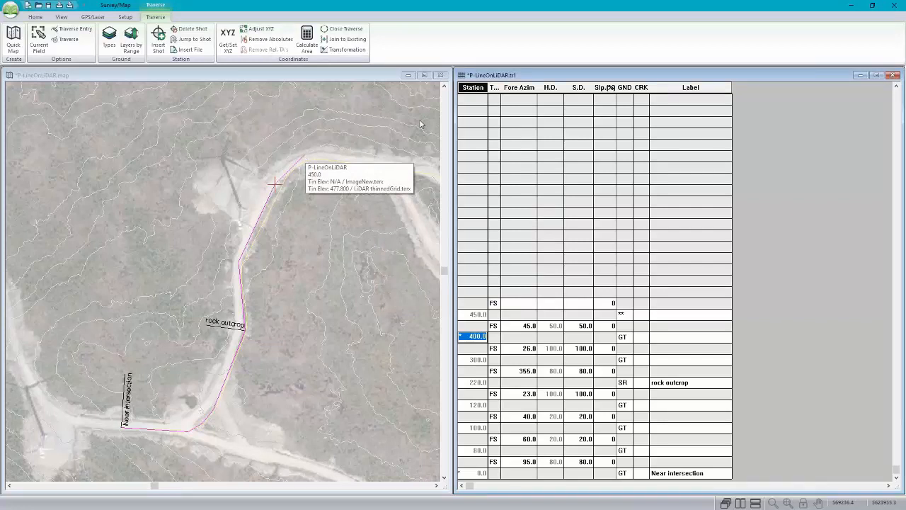
{"action": "left_click", "coordinate": [306, 158]}
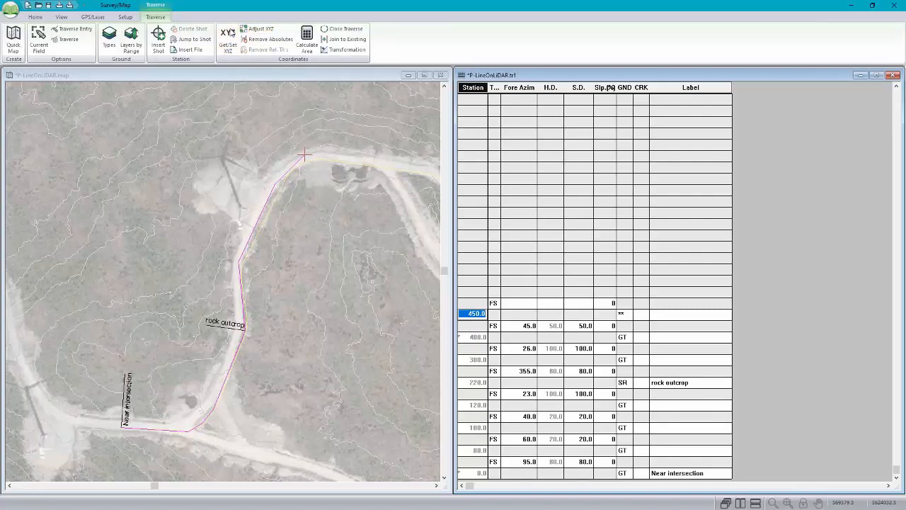
{"action": "left_click", "coordinate": [228, 35]}
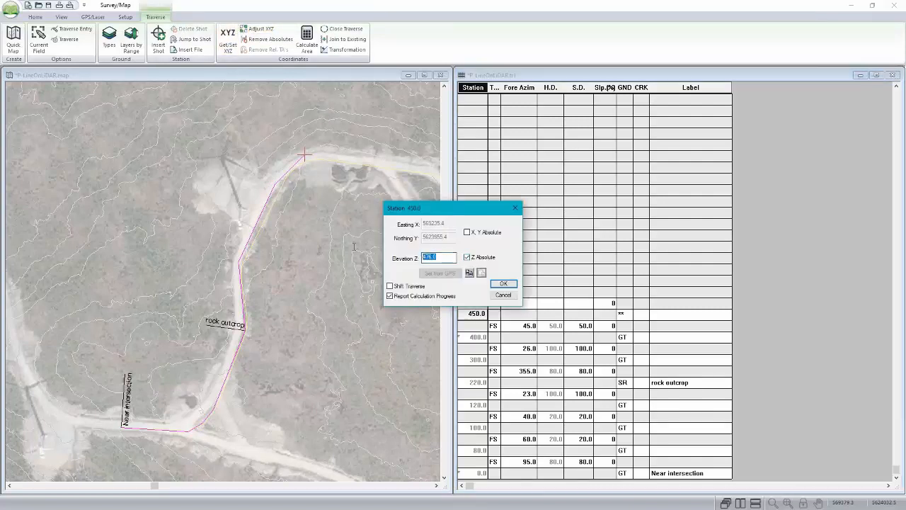
{"action": "type", "text": "450"}
{"action": "left_click", "coordinate": [509, 283]}
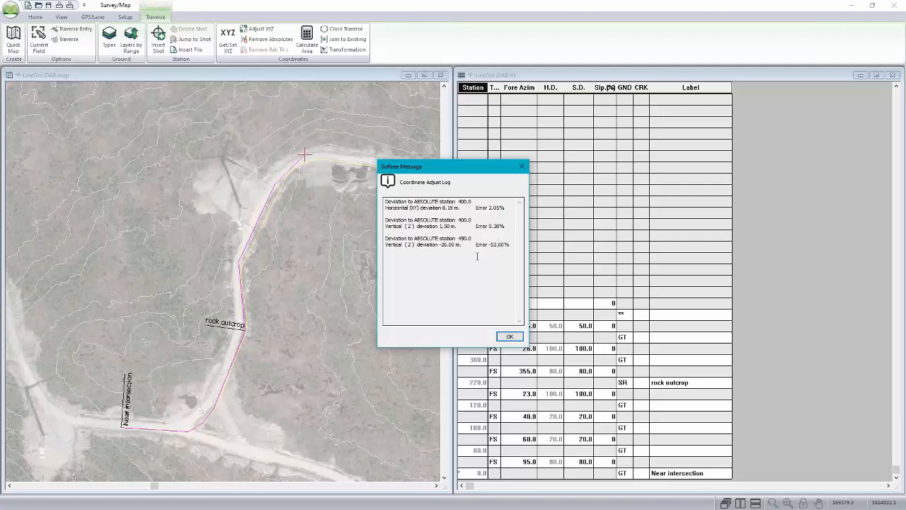
{"action": "left_click", "coordinate": [511, 335]}
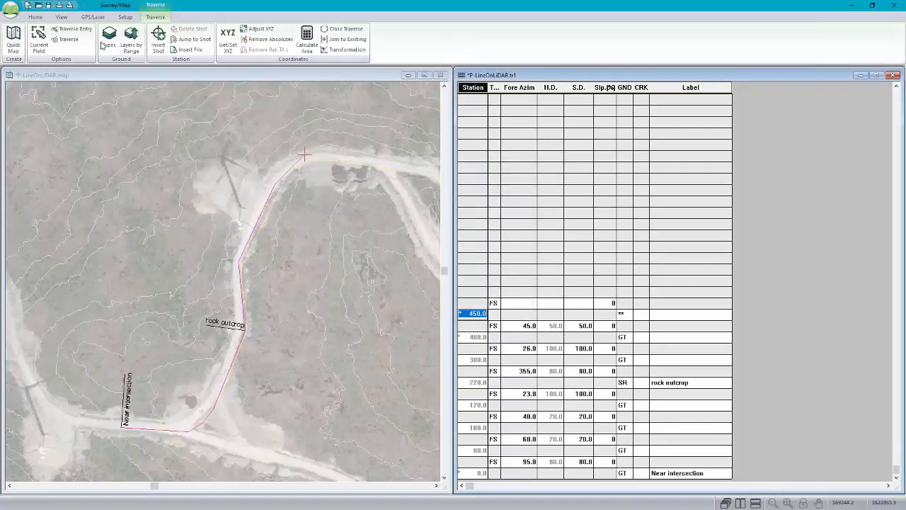
{"action": "left_click", "coordinate": [49, 6]}
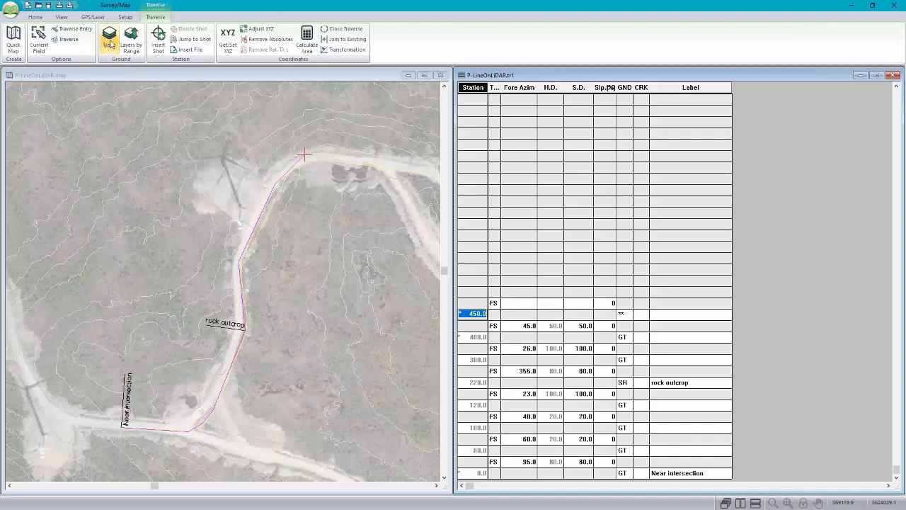
Step: Switch to the Location module and start a new design in place of the untitled one
{"action": "left_click", "coordinate": [123, 19]}
{"action": "left_click", "coordinate": [118, 38]}
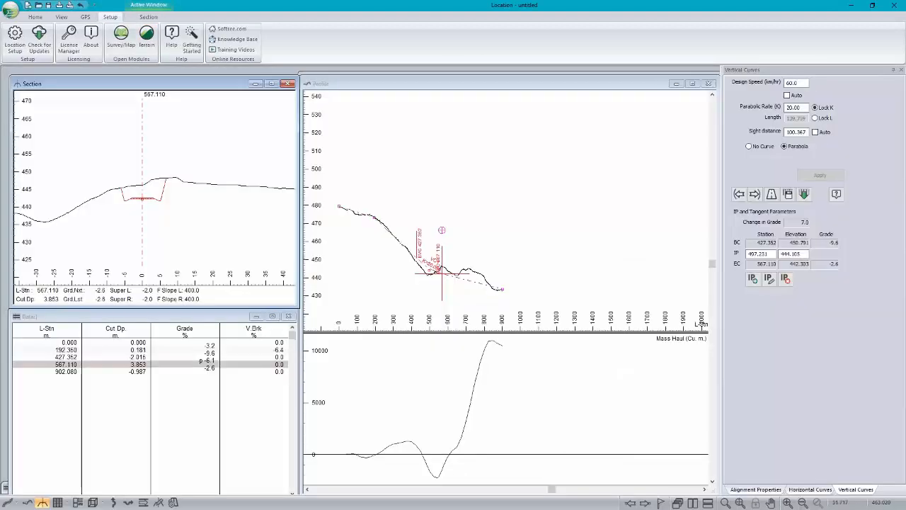
{"action": "left_click", "coordinate": [10, 10]}
{"action": "left_click", "coordinate": [30, 32]}
{"action": "left_click", "coordinate": [483, 281]}
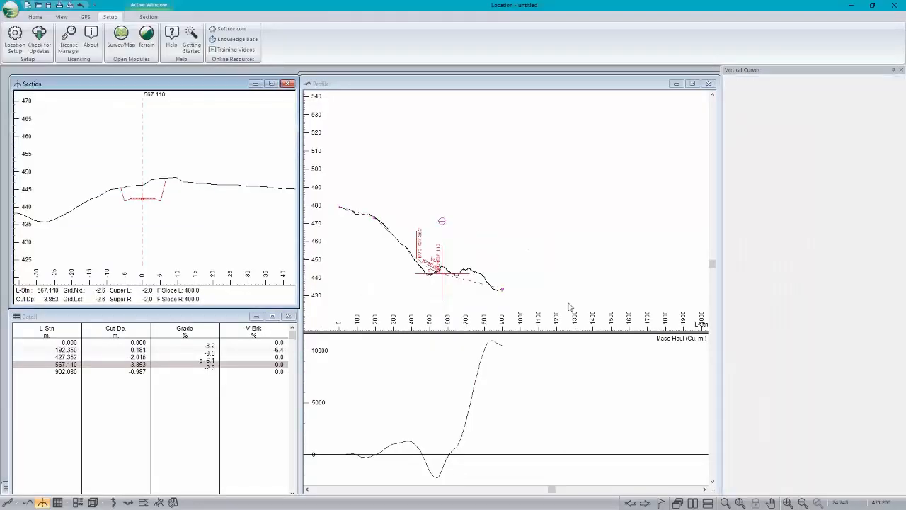
Step: Browse for the new design's original ground terrain surface in the Softree Examples folder under Documents
{"action": "left_click", "coordinate": [487, 228]}
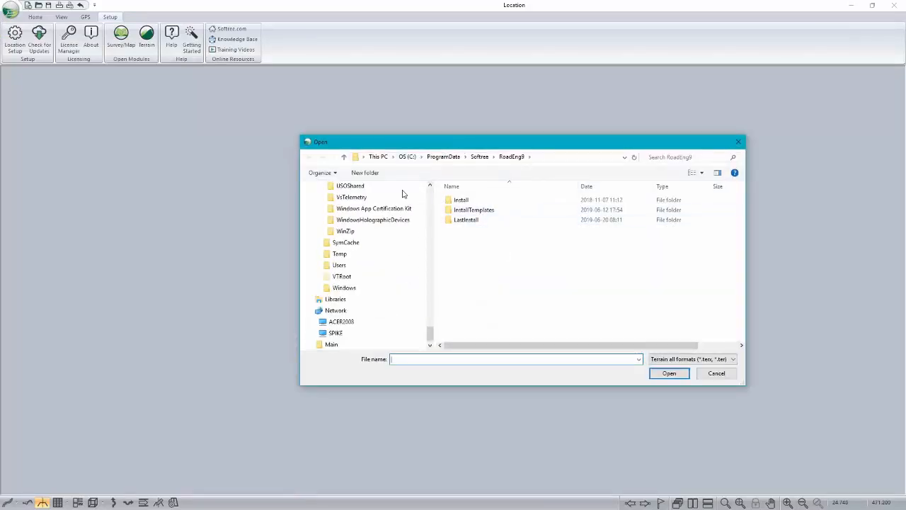
{"action": "left_click_drag", "start_coordinate": [430, 336], "coordinate": [428, 264]}
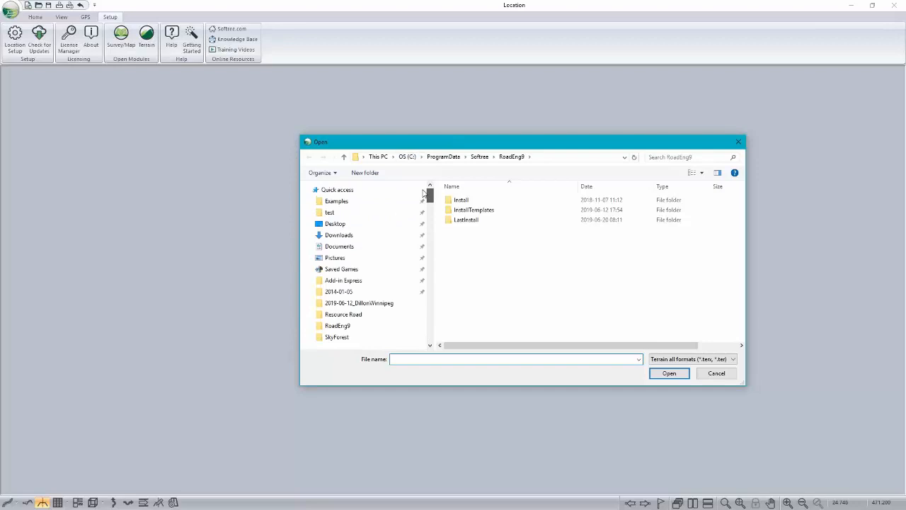
{"action": "left_click", "coordinate": [339, 246]}
{"action": "scroll", "coordinate": [464, 269], "scroll_direction": "down", "scroll_amount": 5}
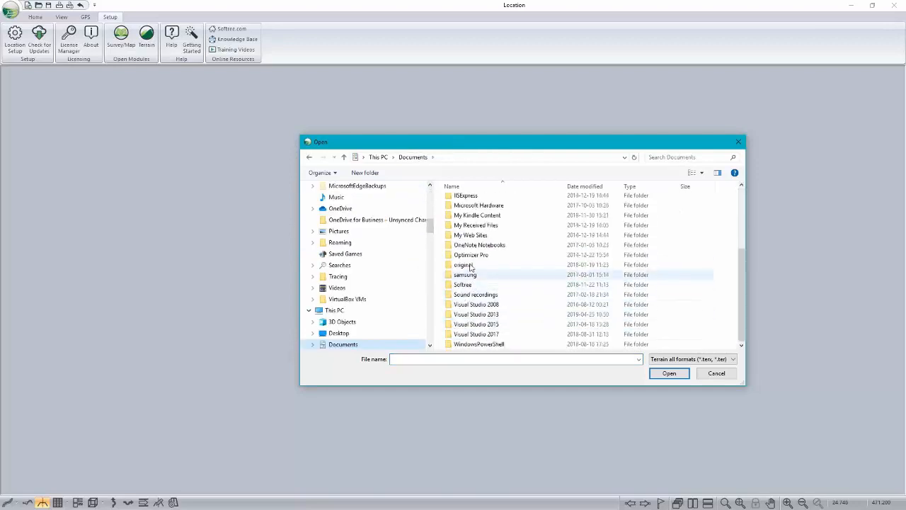
{"action": "left_click", "coordinate": [460, 286]}
{"action": "double_click", "coordinate": [460, 285]}
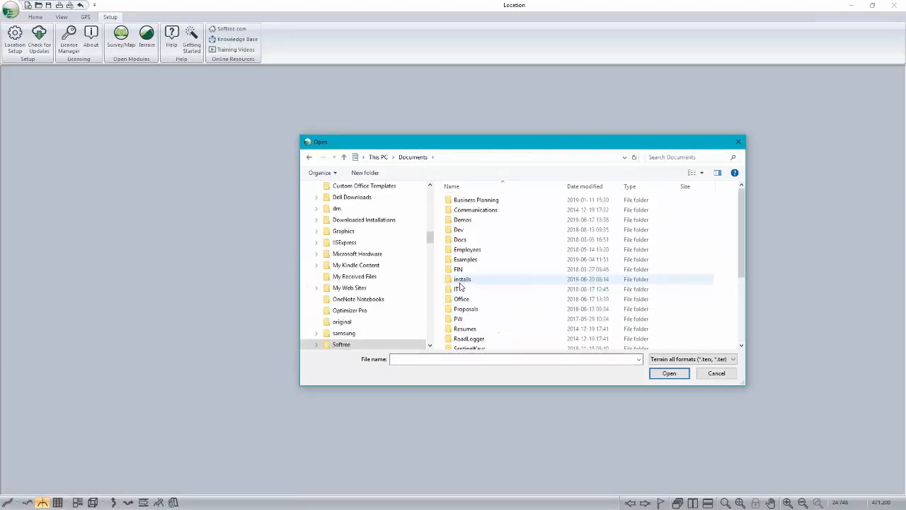
{"action": "scroll", "coordinate": [461, 269], "scroll_direction": "down", "scroll_amount": 5}
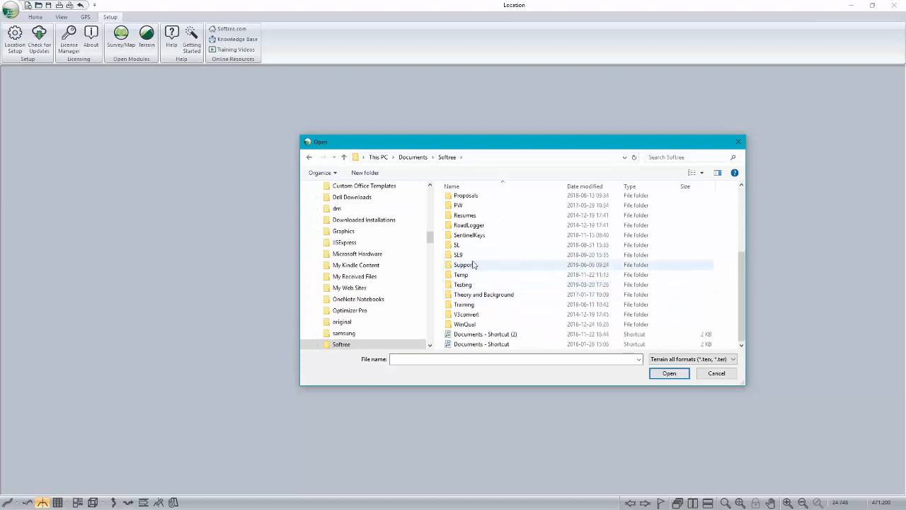
{"action": "scroll", "coordinate": [463, 266], "scroll_direction": "up", "scroll_amount": 4}
{"action": "left_click", "coordinate": [470, 262]}
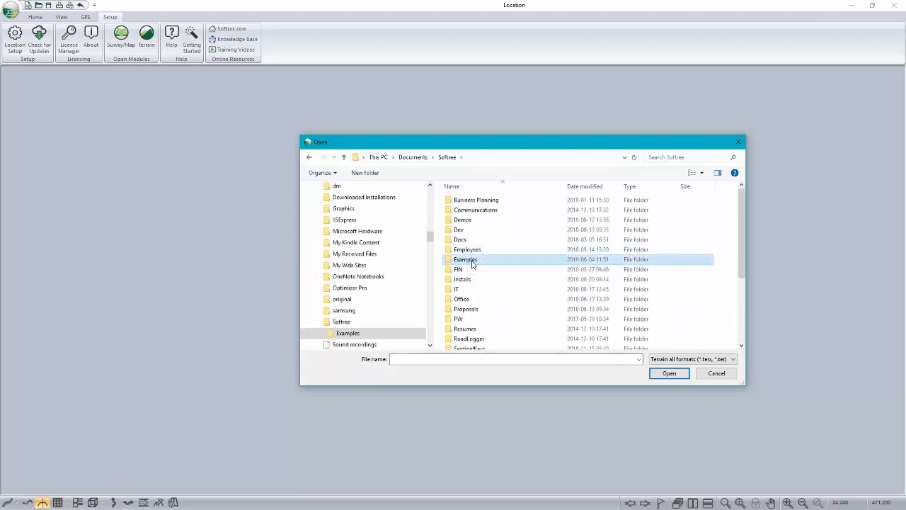
{"action": "double_click", "coordinate": [471, 262]}
Step: Choose LiDAR thinnedCorridor.terx from the VOpt Resource Road folder as the original ground terrain surface
{"action": "scroll", "coordinate": [471, 272], "scroll_direction": "down", "scroll_amount": 5}
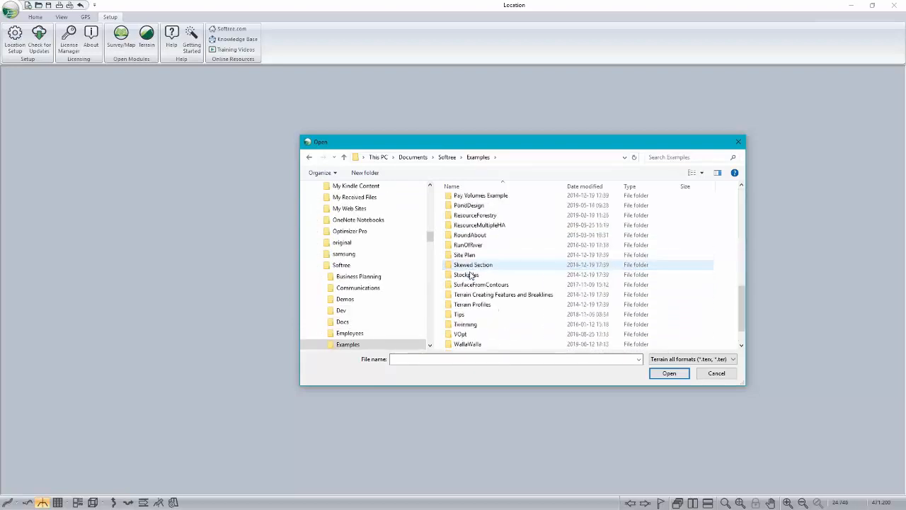
{"action": "double_click", "coordinate": [464, 334]}
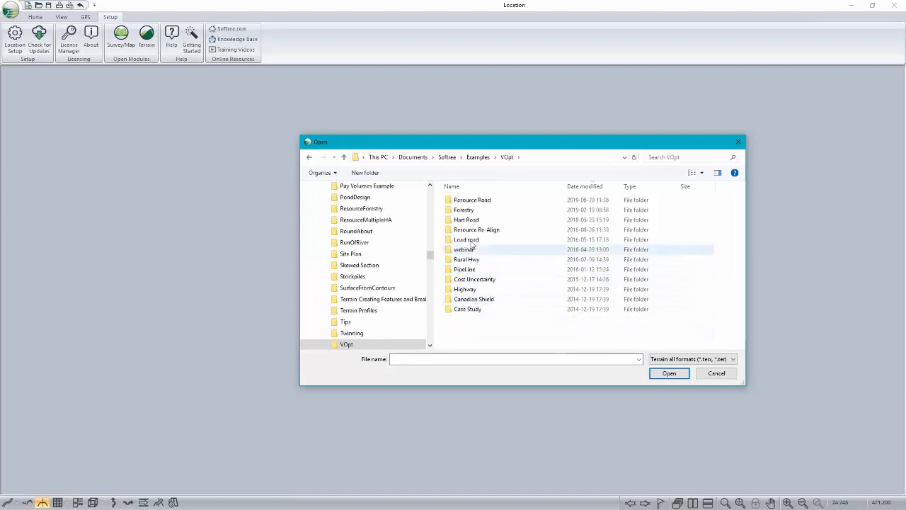
{"action": "double_click", "coordinate": [469, 201]}
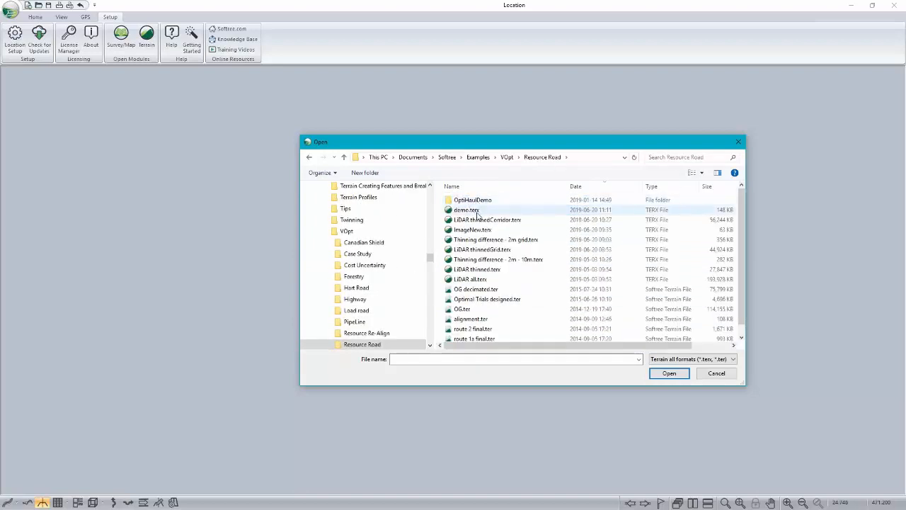
{"action": "left_click", "coordinate": [487, 220]}
{"action": "left_click", "coordinate": [670, 373]}
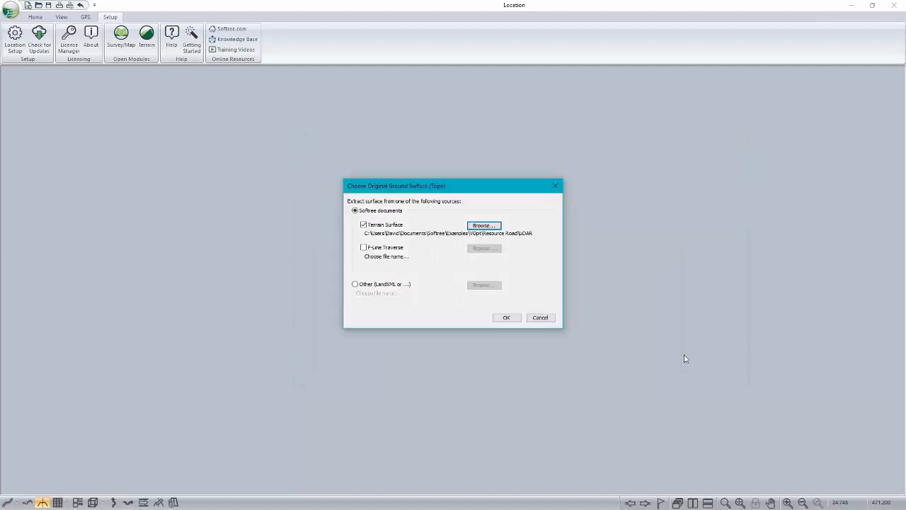
Step: Add P-LineOnLiDAR.tr1 as the P-Line traverse source and create the new location design
{"action": "left_click", "coordinate": [364, 247]}
{"action": "left_click", "coordinate": [484, 248]}
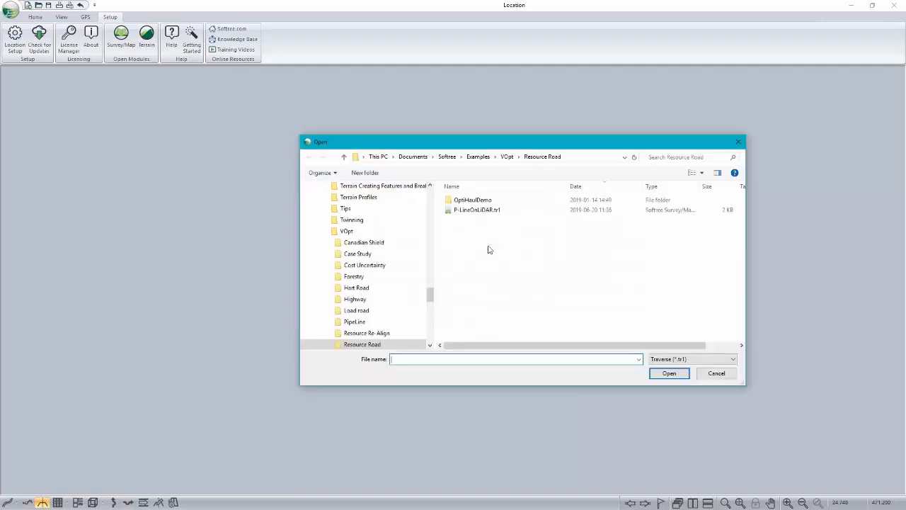
{"action": "left_click", "coordinate": [476, 211]}
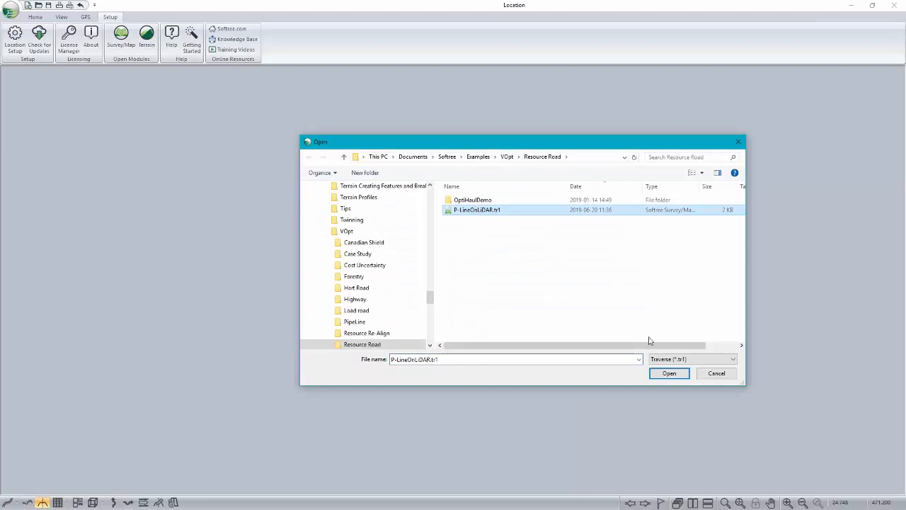
{"action": "left_click", "coordinate": [666, 374]}
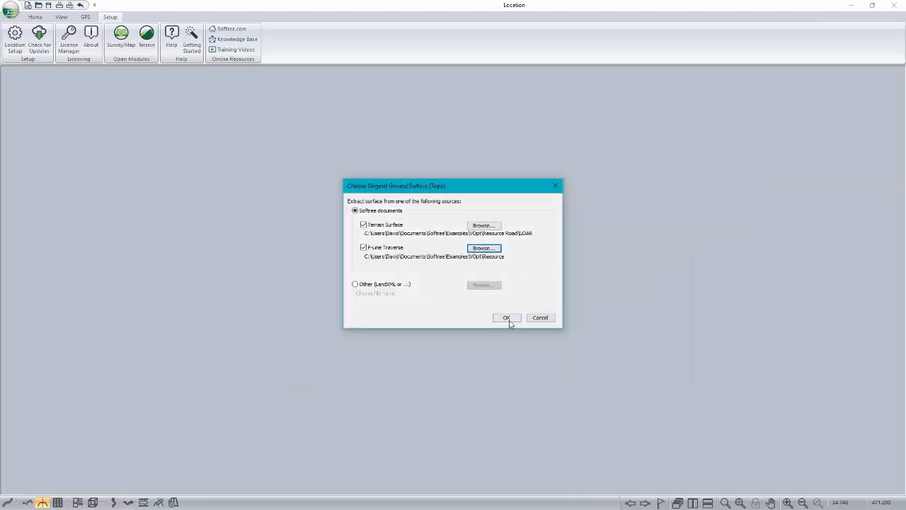
{"action": "left_click", "coordinate": [507, 318]}
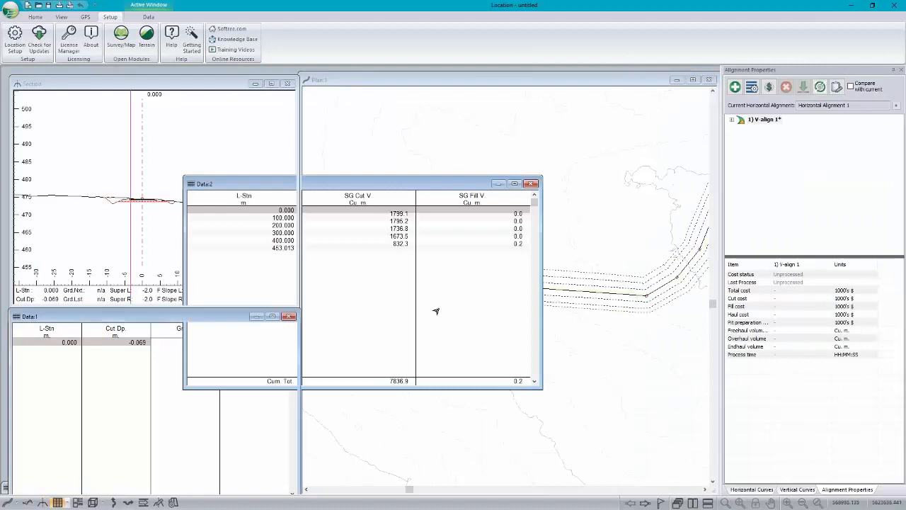
Step: Make the alignment bend near station 220 the current point in the plan and inspect its cross section
{"action": "scroll", "coordinate": [609, 239], "scroll_direction": "down", "scroll_amount": 2}
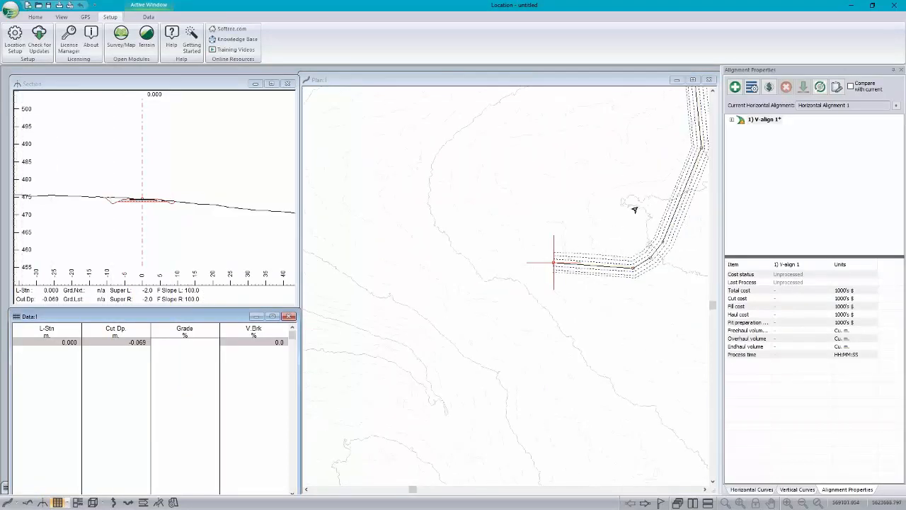
{"action": "middle_click_drag", "start_coordinate": [636, 206], "coordinate": [497, 378]}
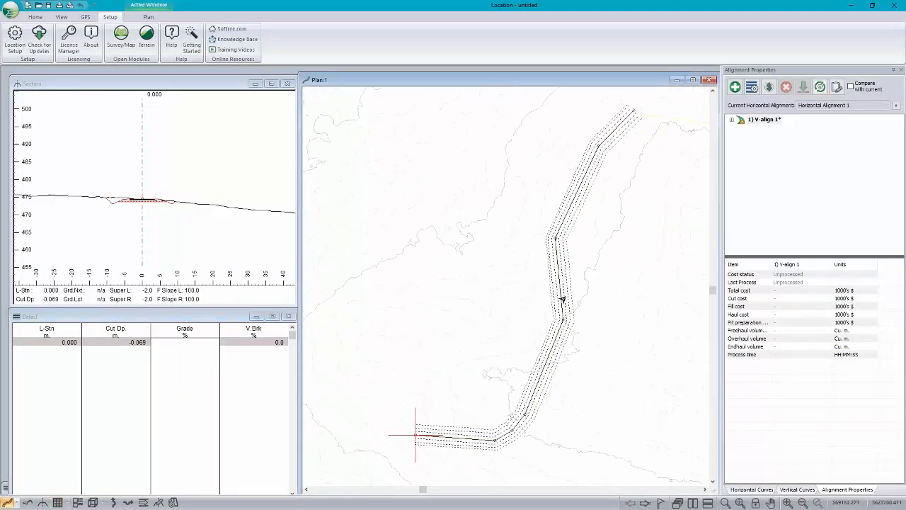
{"action": "left_click", "coordinate": [563, 322]}
{"action": "mouse_move", "coordinate": [151, 197]}
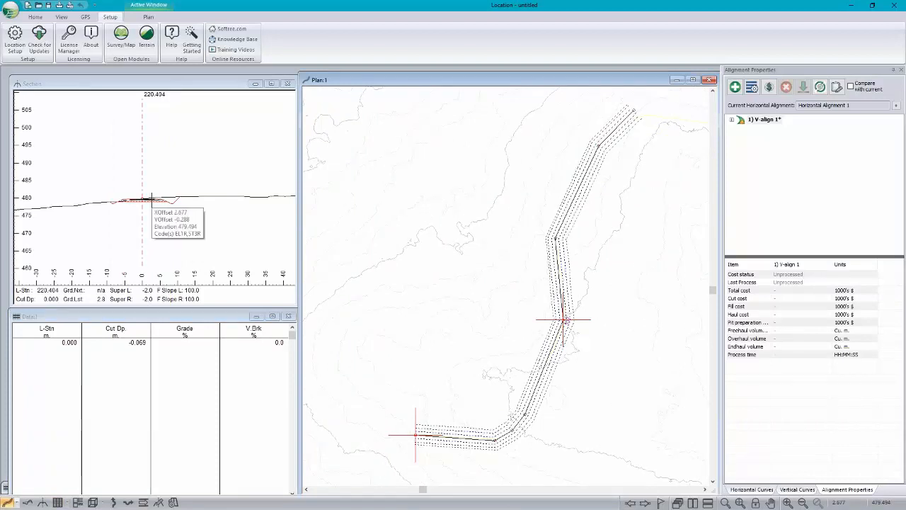
Step: Examine the ground profile along the new alignment and return to the plan view
{"action": "left_click", "coordinate": [28, 502]}
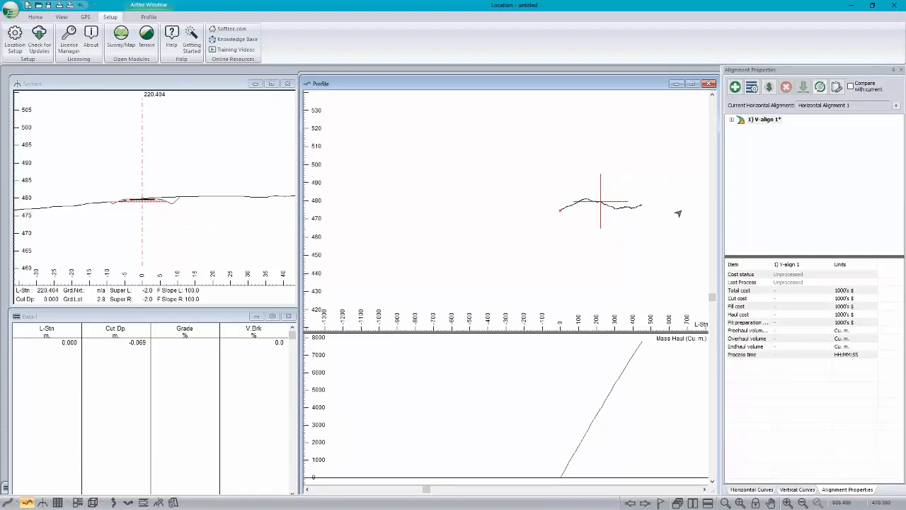
{"action": "middle_click_drag", "start_coordinate": [604, 206], "coordinate": [550, 205]}
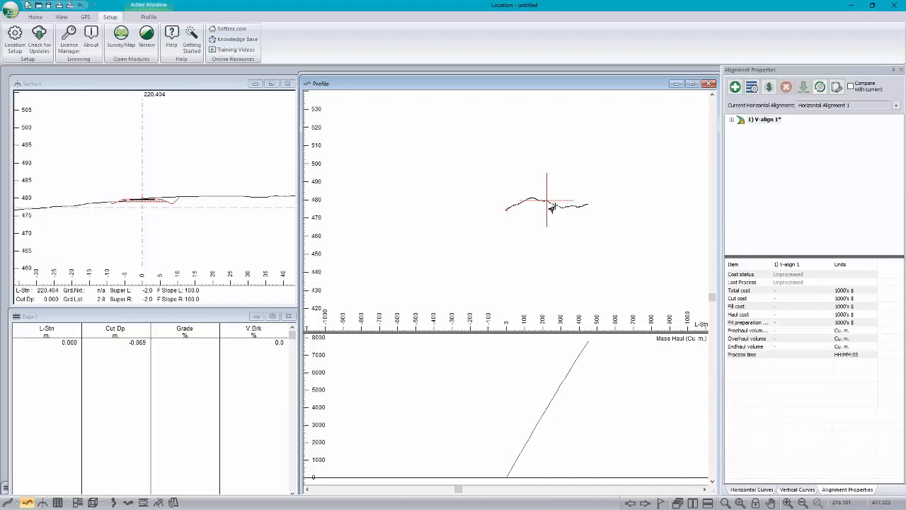
{"action": "left_click", "coordinate": [474, 75]}
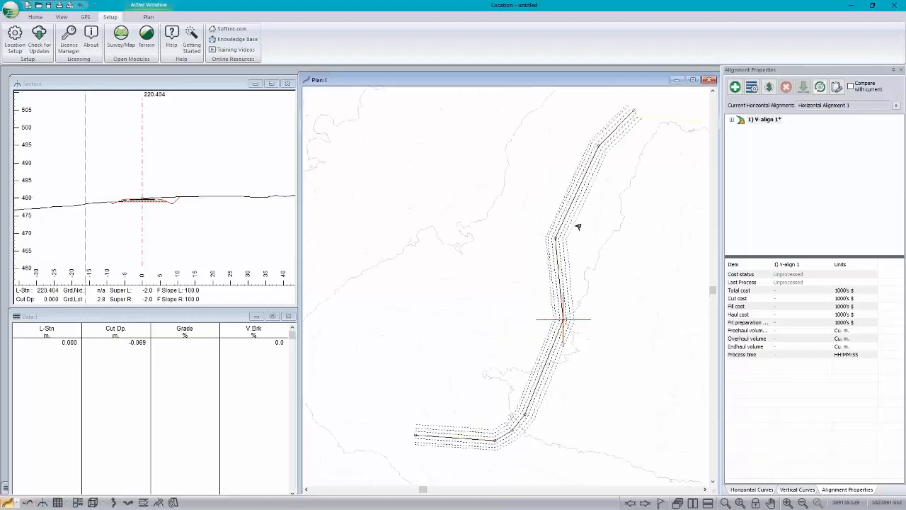
Step: Edit the horizontal alignment in plan, shifting the bend near station 220 about 10 m west of the P-line, and check the offset in cross section
{"action": "right_click", "coordinate": [583, 307]}
{"action": "left_click", "coordinate": [598, 325]}
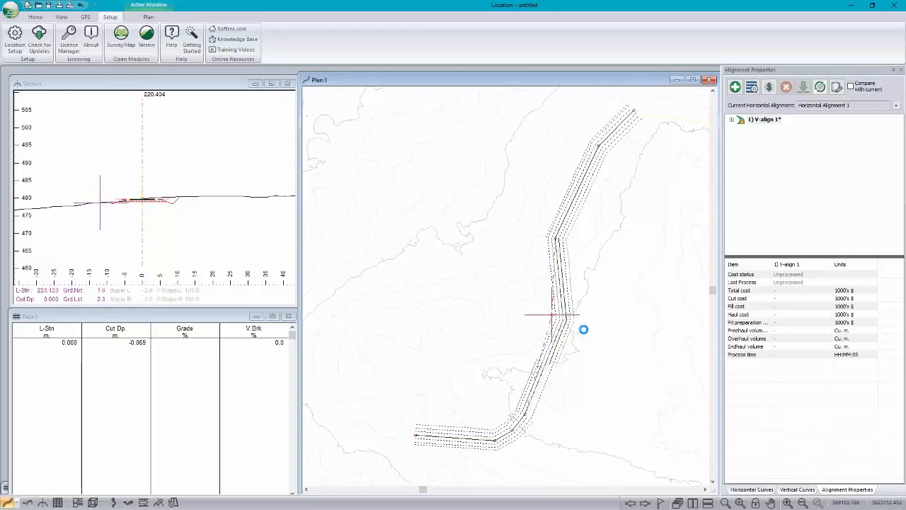
{"action": "scroll", "coordinate": [550, 315], "scroll_direction": "up", "scroll_amount": 1}
{"action": "scroll", "coordinate": [559, 315], "scroll_direction": "up", "scroll_amount": 4}
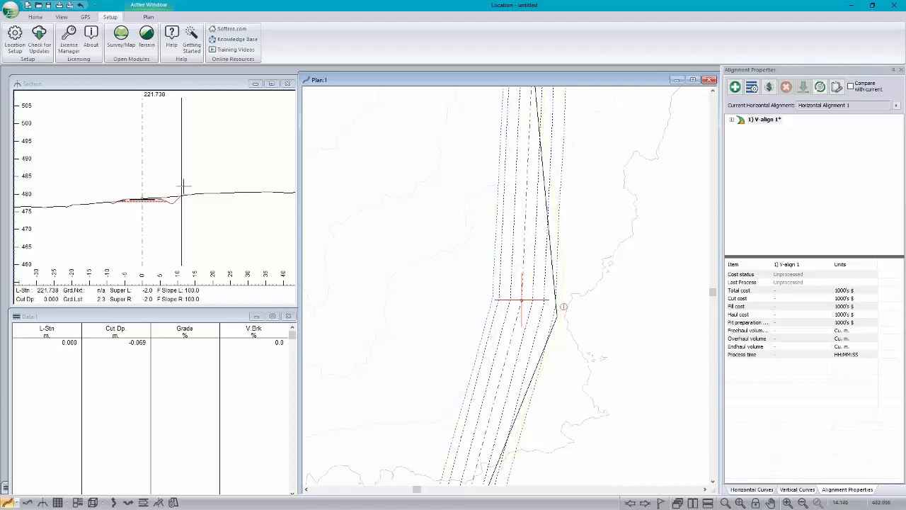
{"action": "mouse_move", "coordinate": [155, 191]}
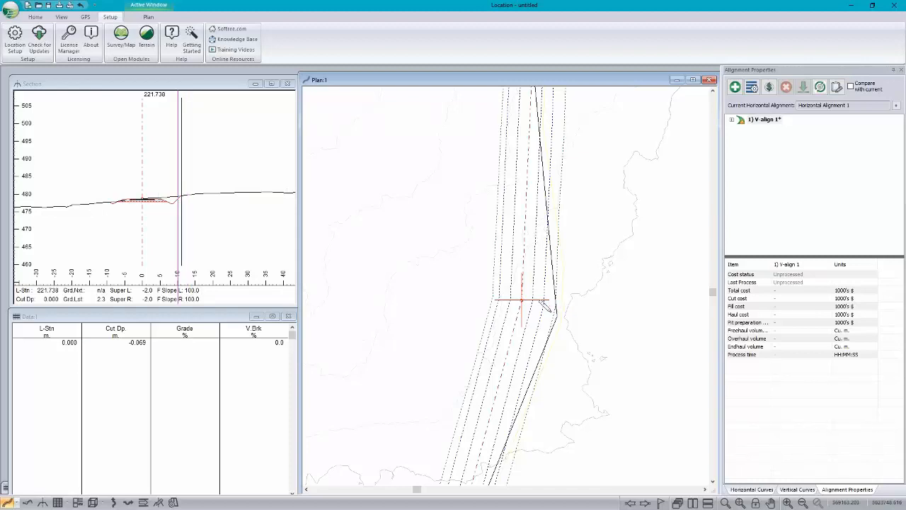
{"action": "mouse_move", "coordinate": [546, 303]}
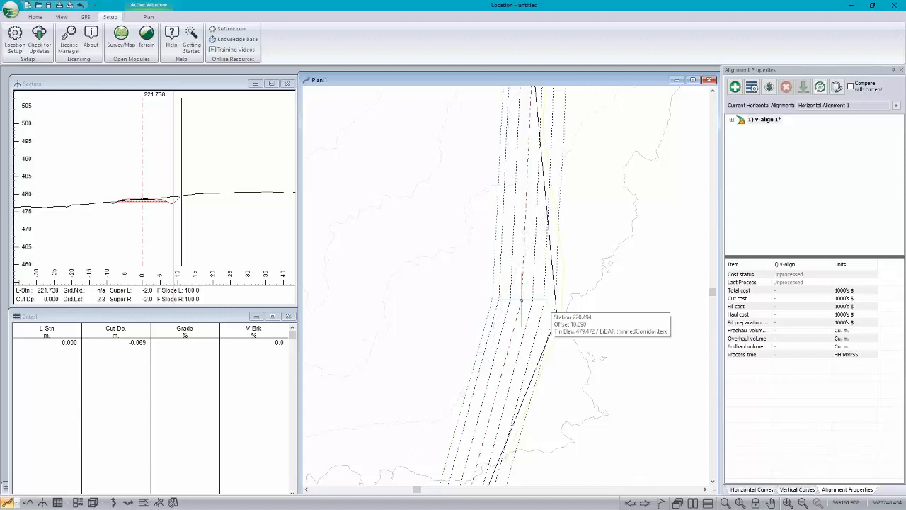
Step: Try the same alignment bend at positions on both sides of the P-line, leaving it slightly west of the original line
{"action": "left_click_drag", "start_coordinate": [522, 299], "coordinate": [438, 289]}
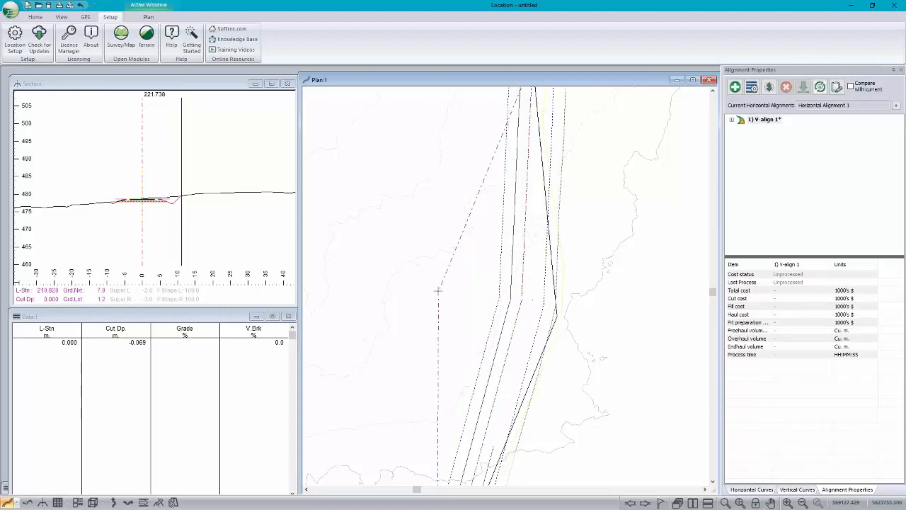
{"action": "left_click_drag", "start_coordinate": [438, 289], "coordinate": [538, 313]}
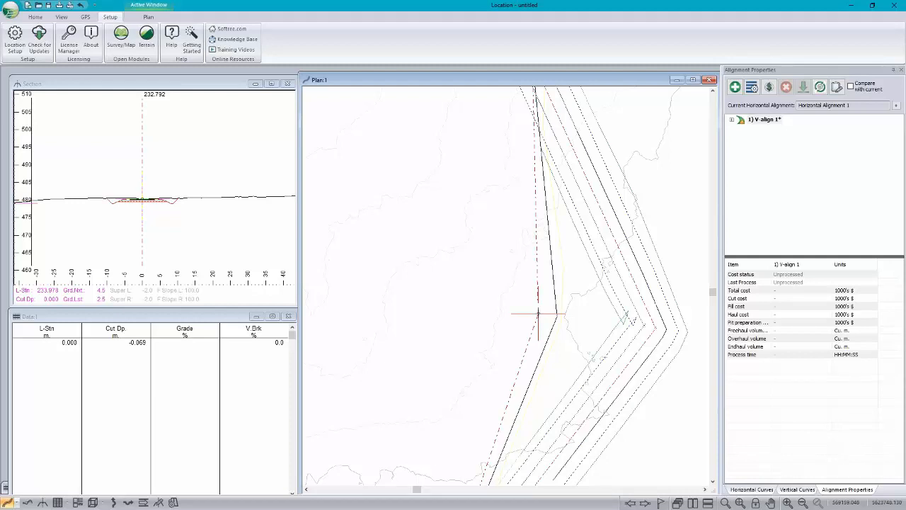
{"action": "scroll", "coordinate": [538, 313], "scroll_direction": "down", "scroll_amount": 3}
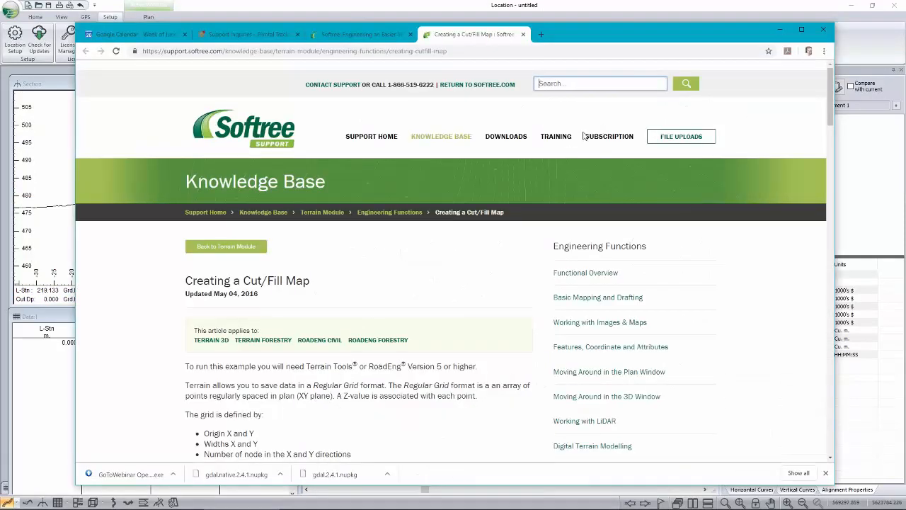
Step: Minimize the knowledge base browser window, review the projection, datum and zone in the Location setup, and close it without changes
{"action": "left_click", "coordinate": [778, 32]}
{"action": "left_click", "coordinate": [778, 31]}
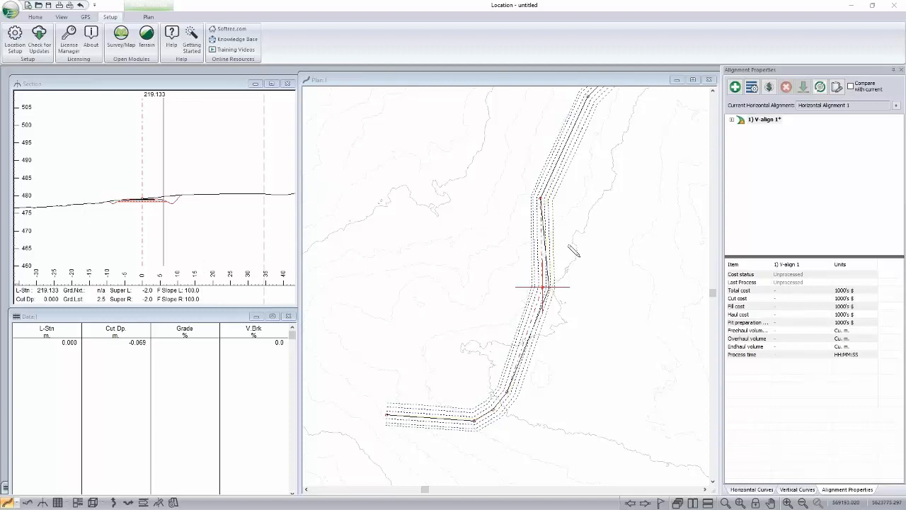
{"action": "left_click", "coordinate": [11, 43]}
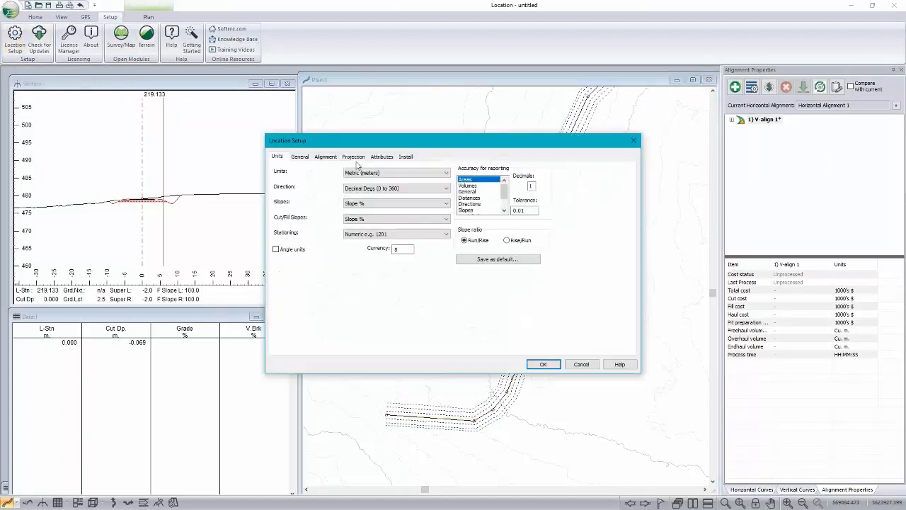
{"action": "left_click", "coordinate": [354, 156]}
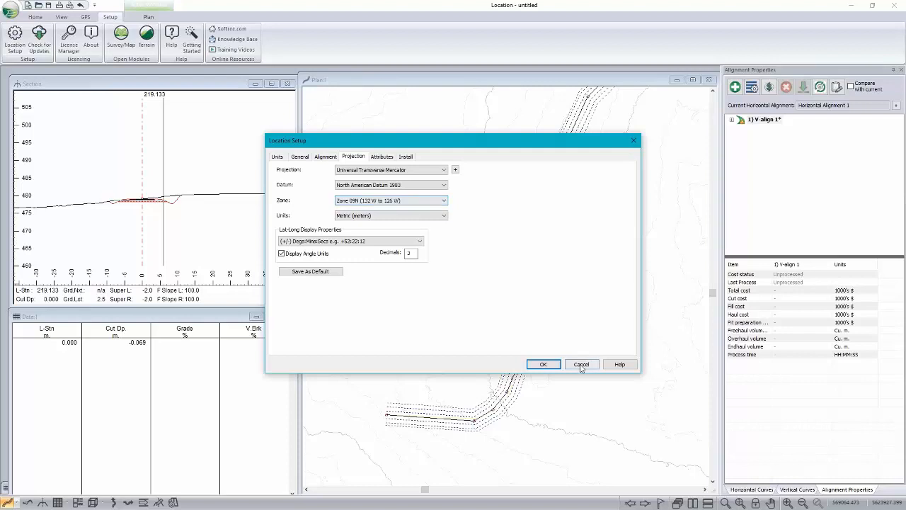
{"action": "left_click", "coordinate": [580, 365]}
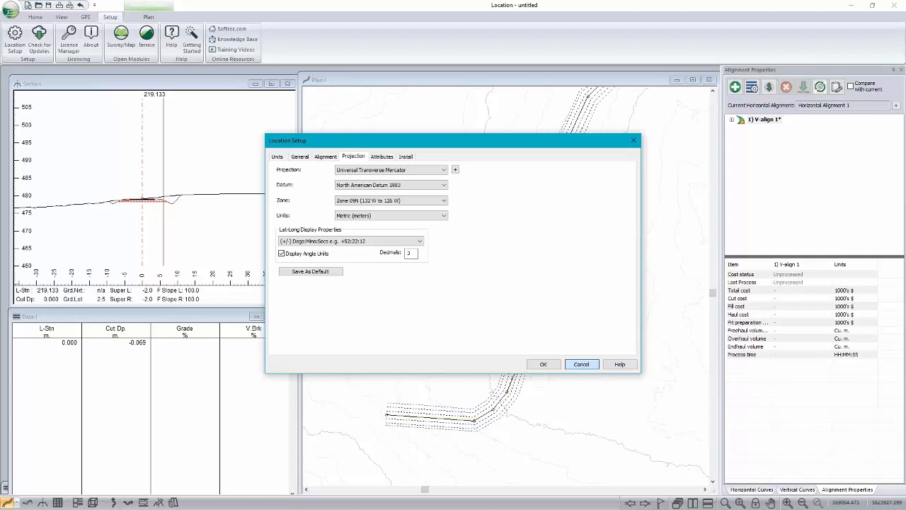
{"action": "left_click", "coordinate": [581, 364]}
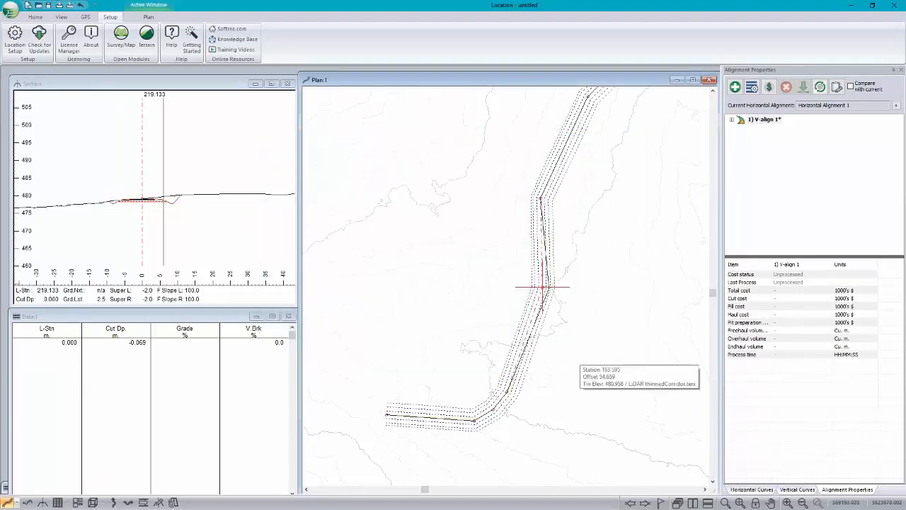